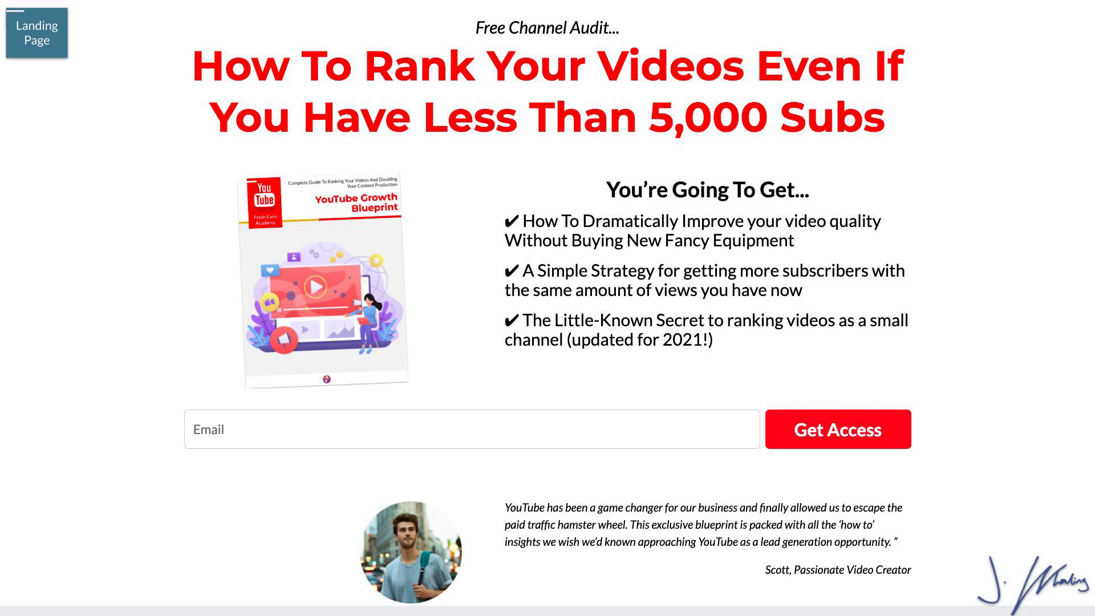
Step: Create a new landing page under Sites, name it "F10| YT Growth Blueprint" and continue to the subscriber groups
key("Right")
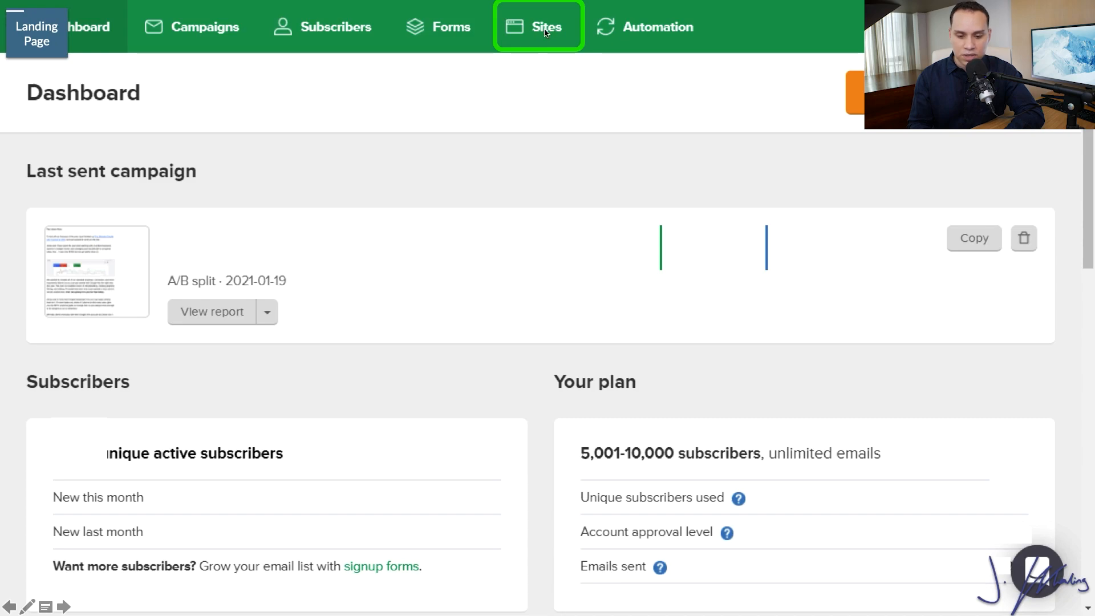
left_click(549, 33)
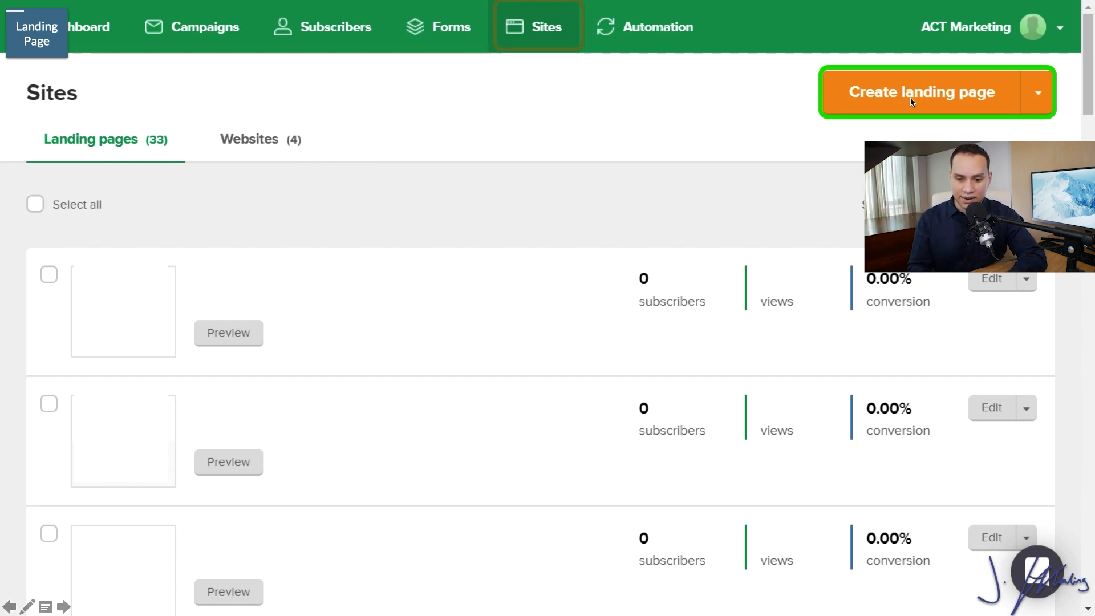
left_click(927, 95)
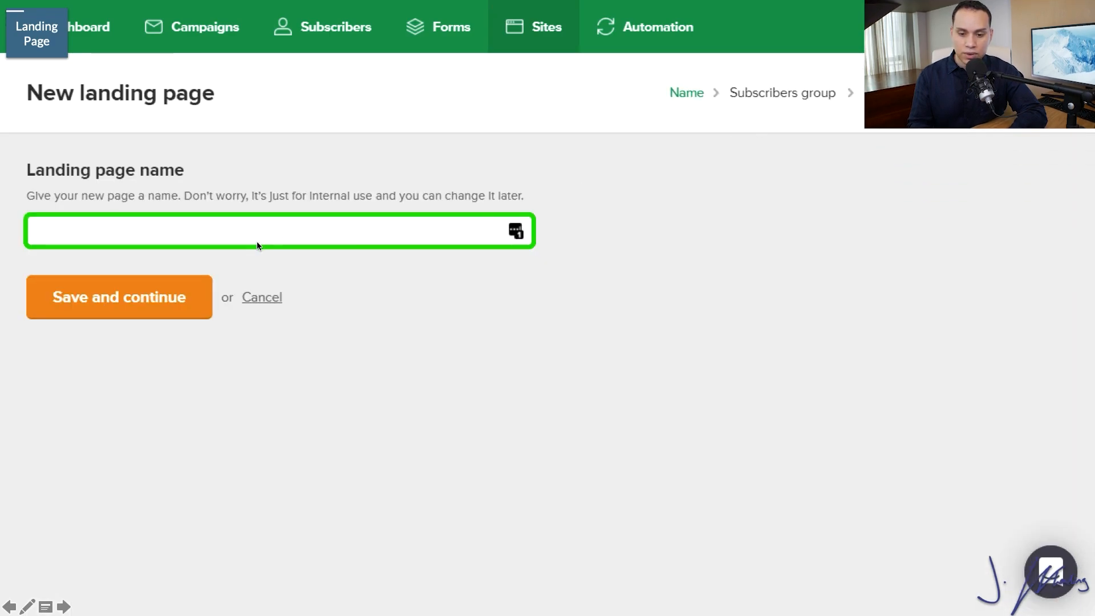
type("F10I YT Growth Blueprint")
key("Tab")
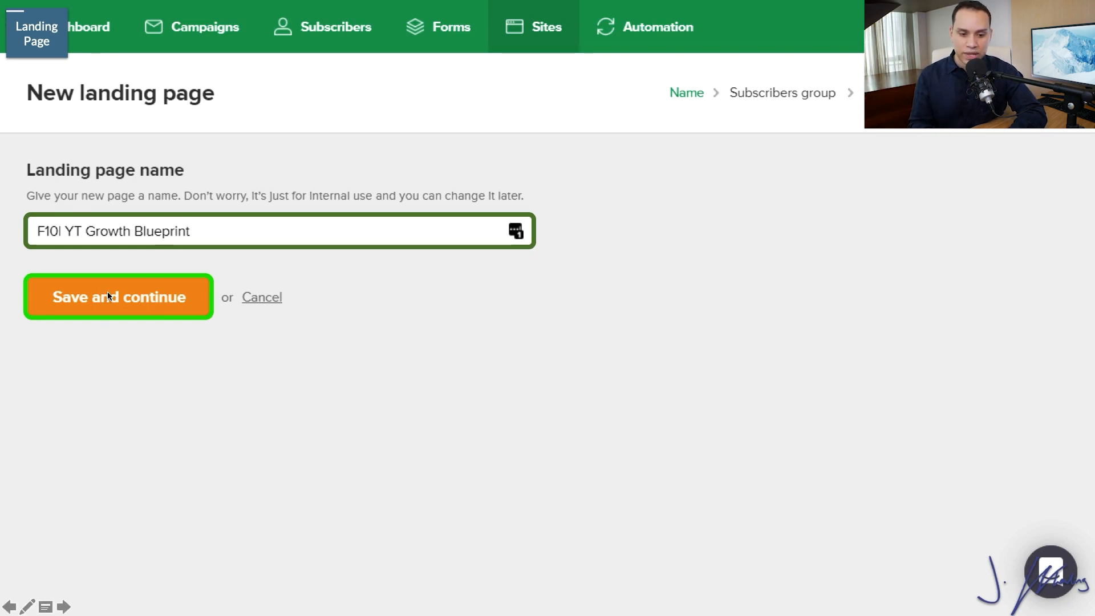
left_click(160, 300)
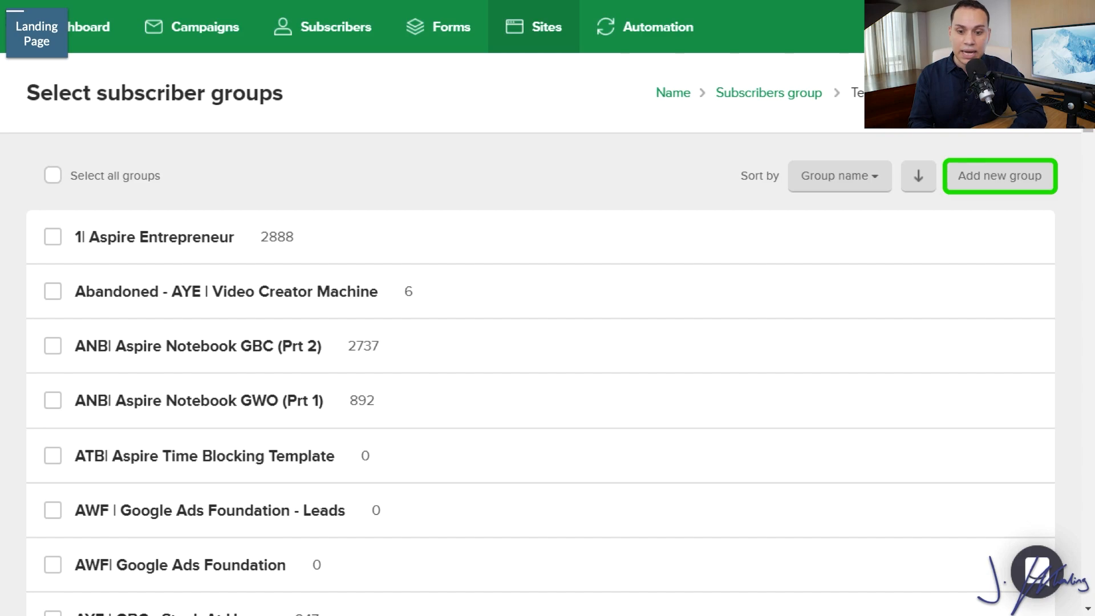
Step: Add a subscriber group named "F10| YT Growth Blueprint", select it for the landing page and save the selection
left_click(993, 177)
type("F10| YT Growth Blueprint")
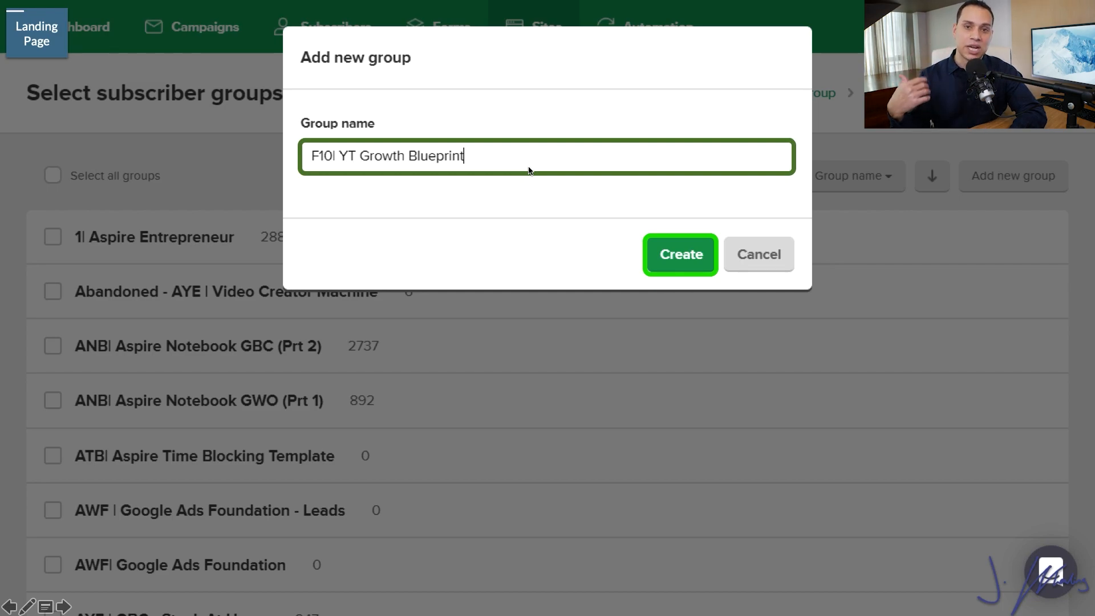
left_click(686, 258)
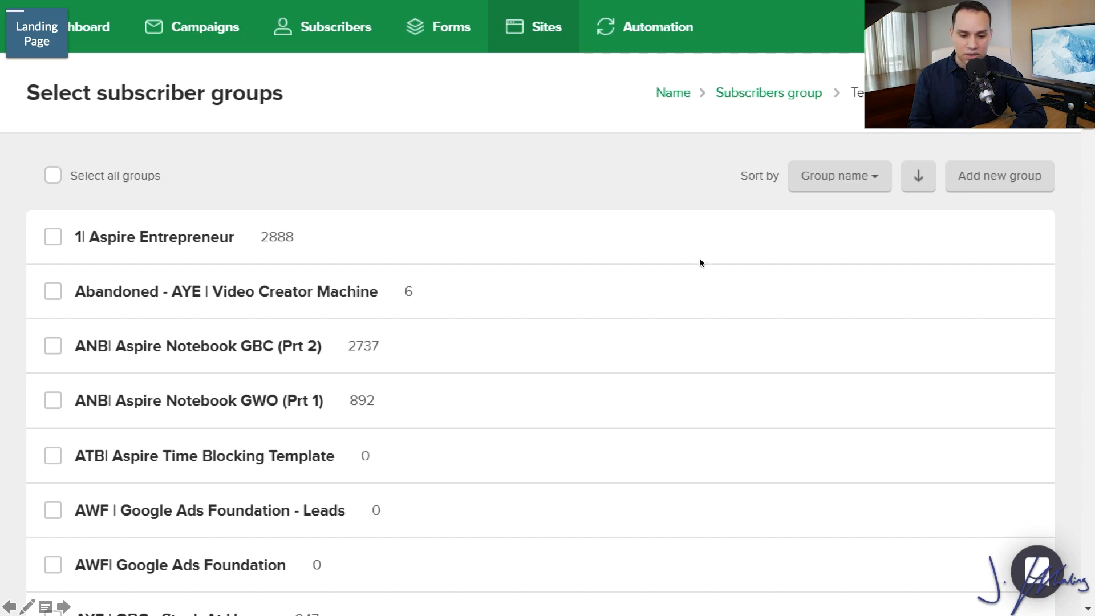
left_click(53, 143)
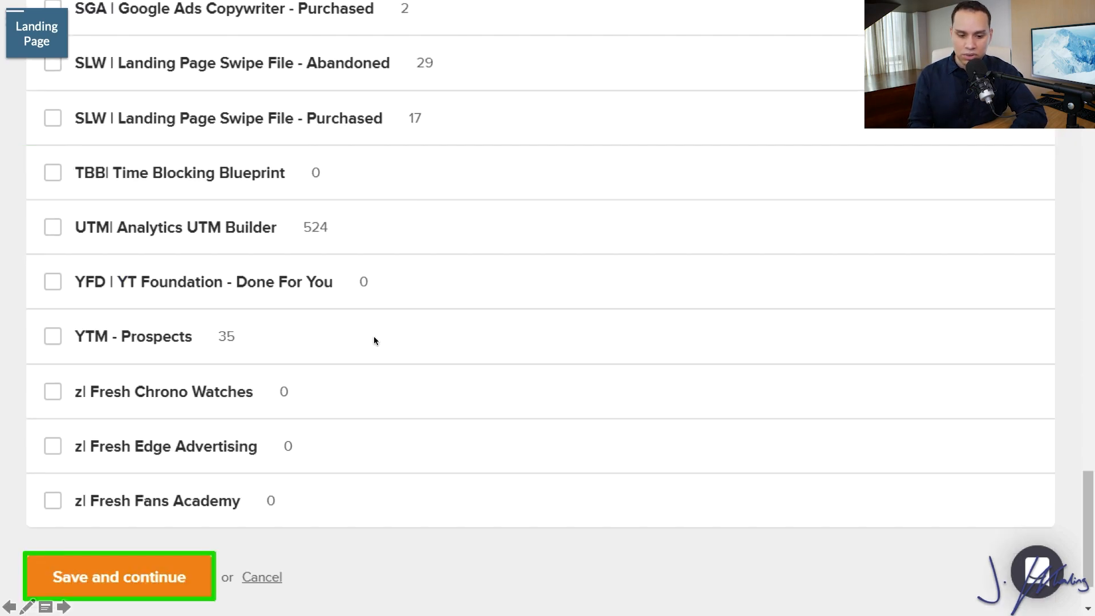
left_click(184, 578)
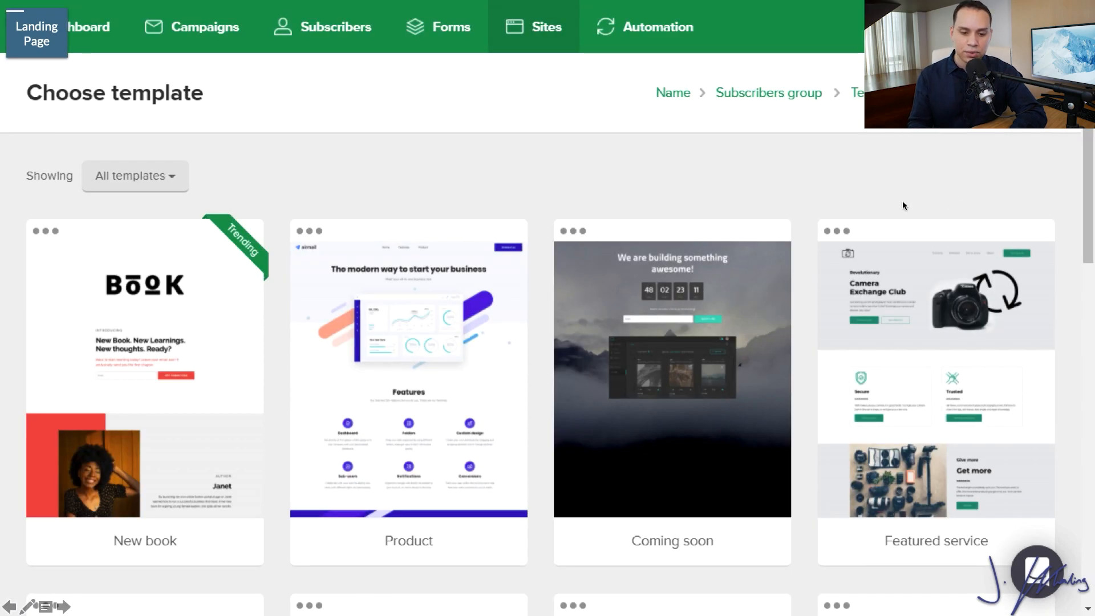
Step: Browse the landing page templates and select the "New book" template
scroll(903, 205, "down", 10)
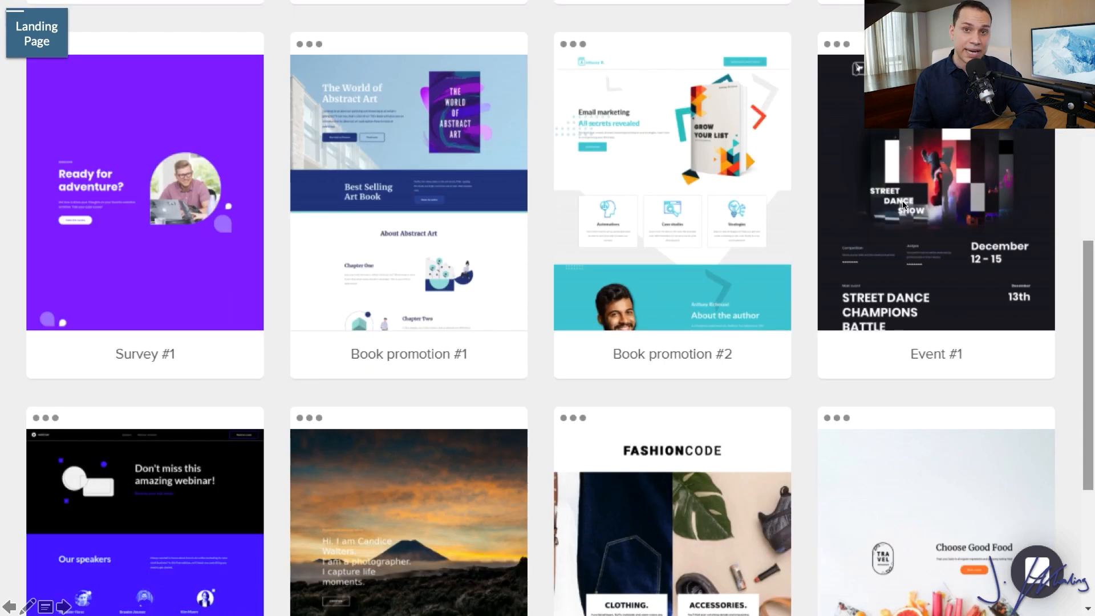
scroll(903, 204, "up", 10)
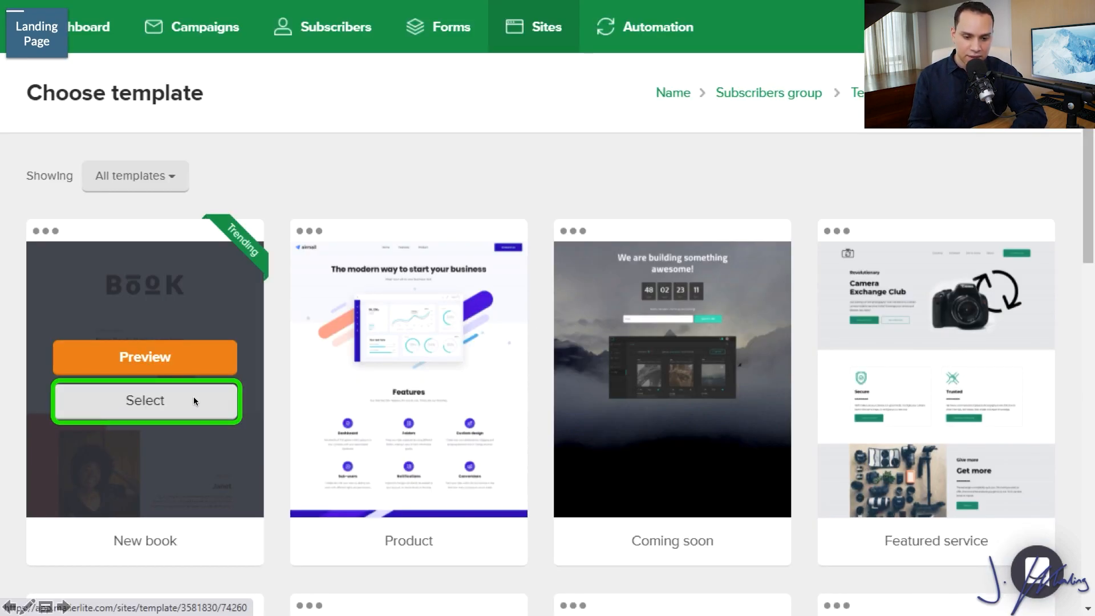
left_click(144, 416)
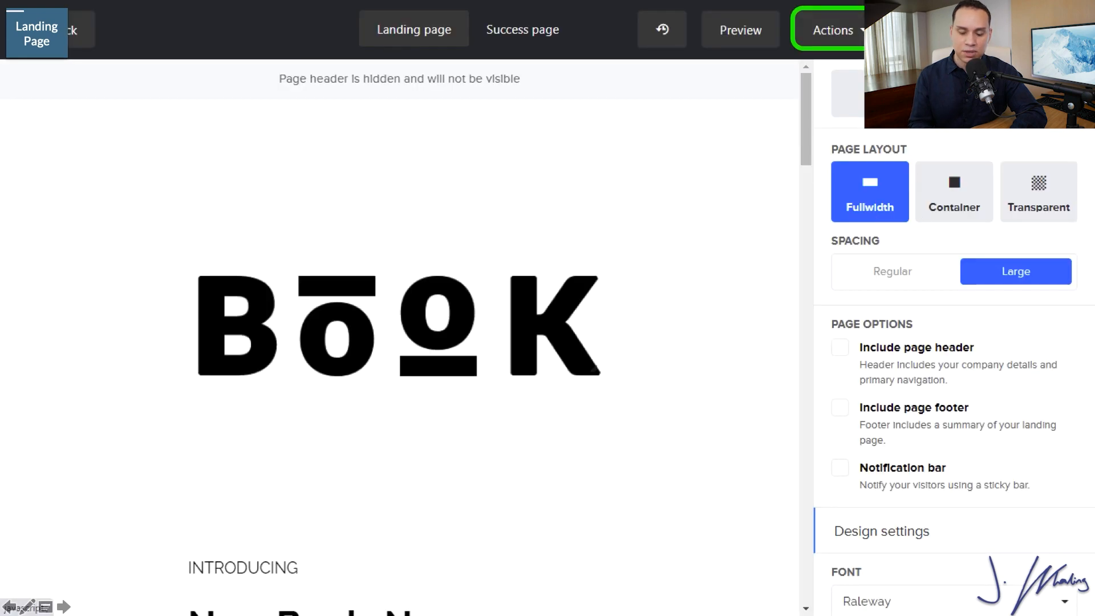
Step: Remove all content blocks from the landing page, confirming with REMOVE
left_click(834, 30)
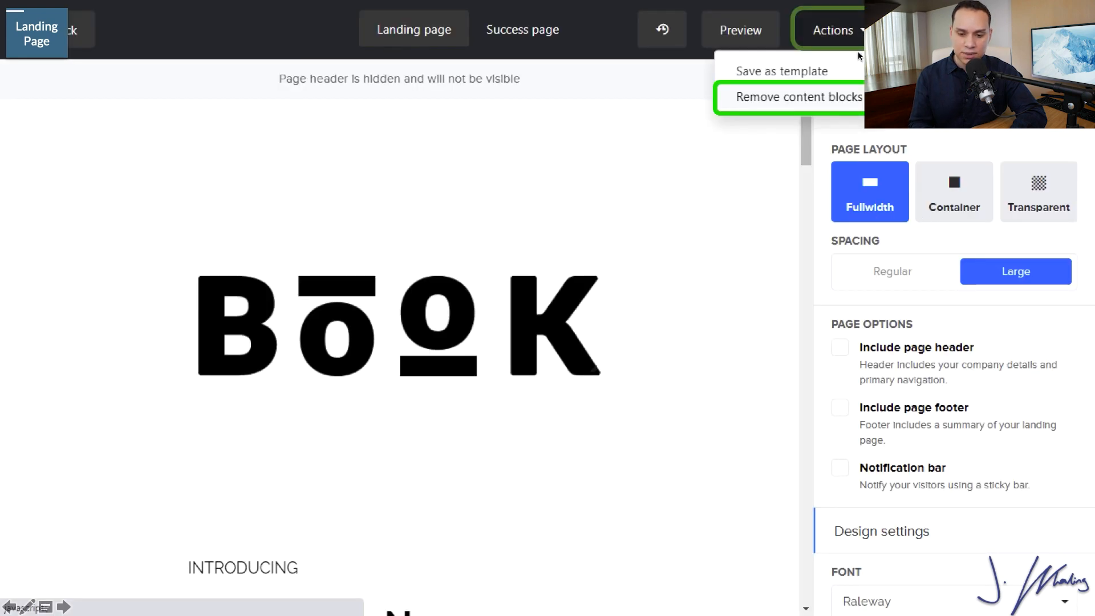
left_click(791, 100)
left_click(513, 190)
type("REMOVE")
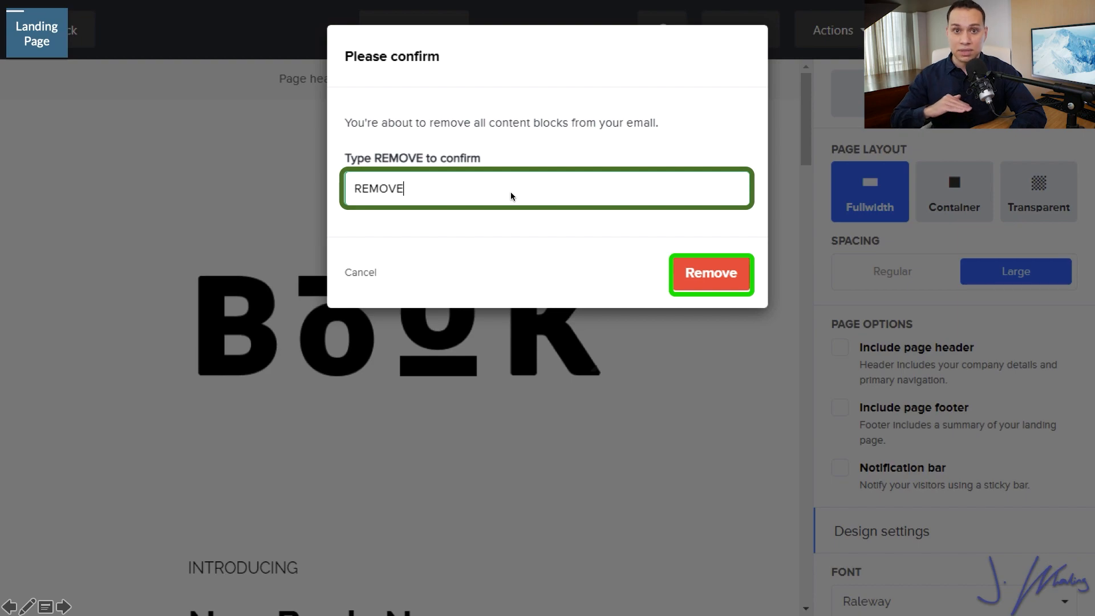
left_click(712, 274)
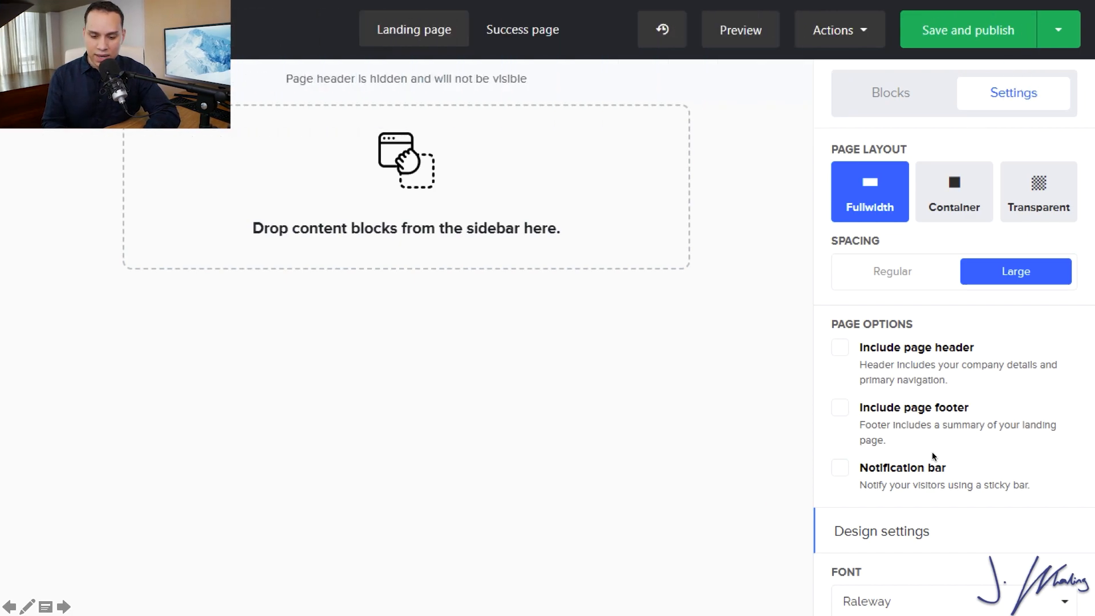
Step: Set the page's body background colour to white (#ffffff) in the design settings and save it
scroll(878, 306, "down", 7)
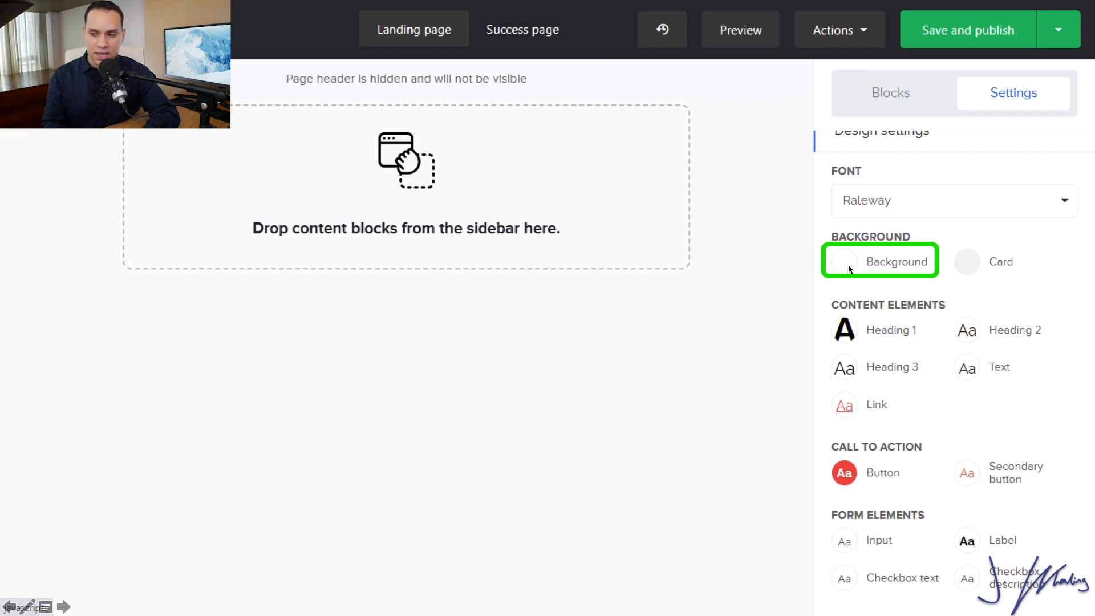
left_click(871, 260)
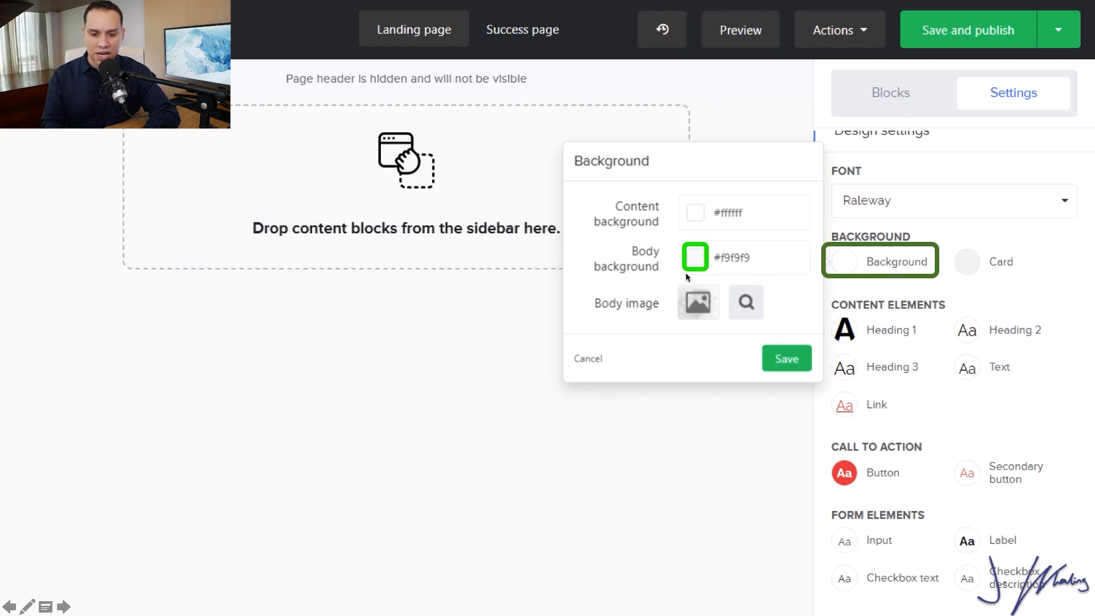
left_click(695, 258)
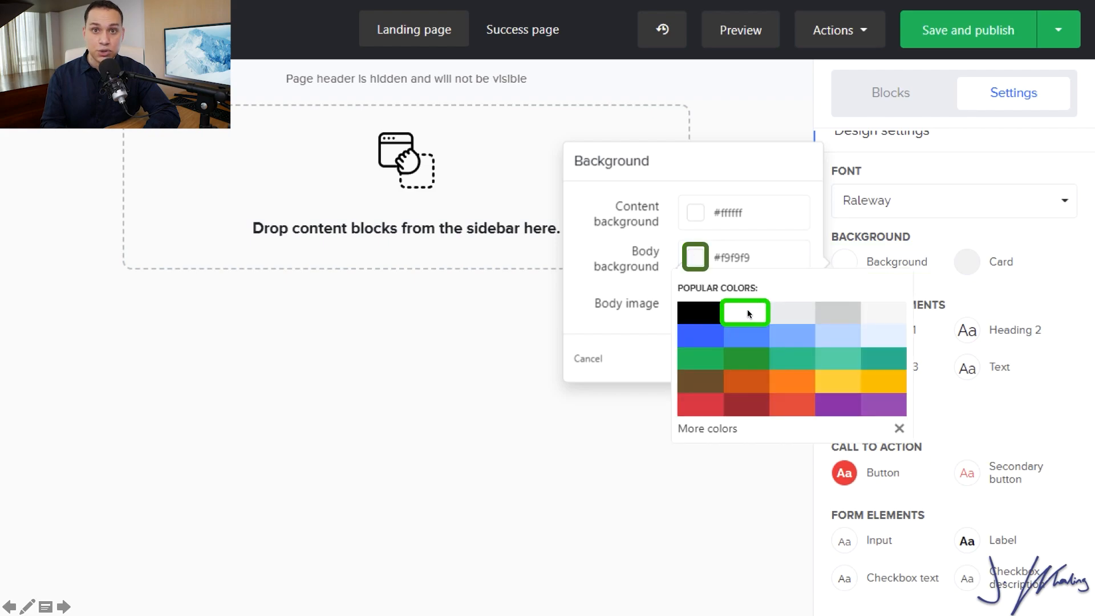
left_click(747, 312)
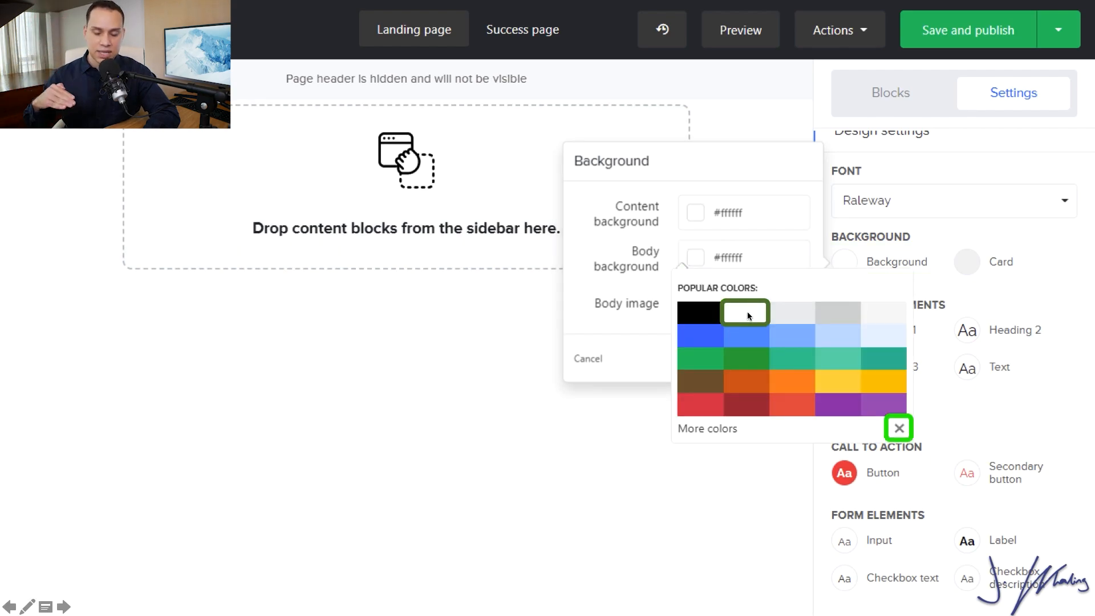
left_click(899, 429)
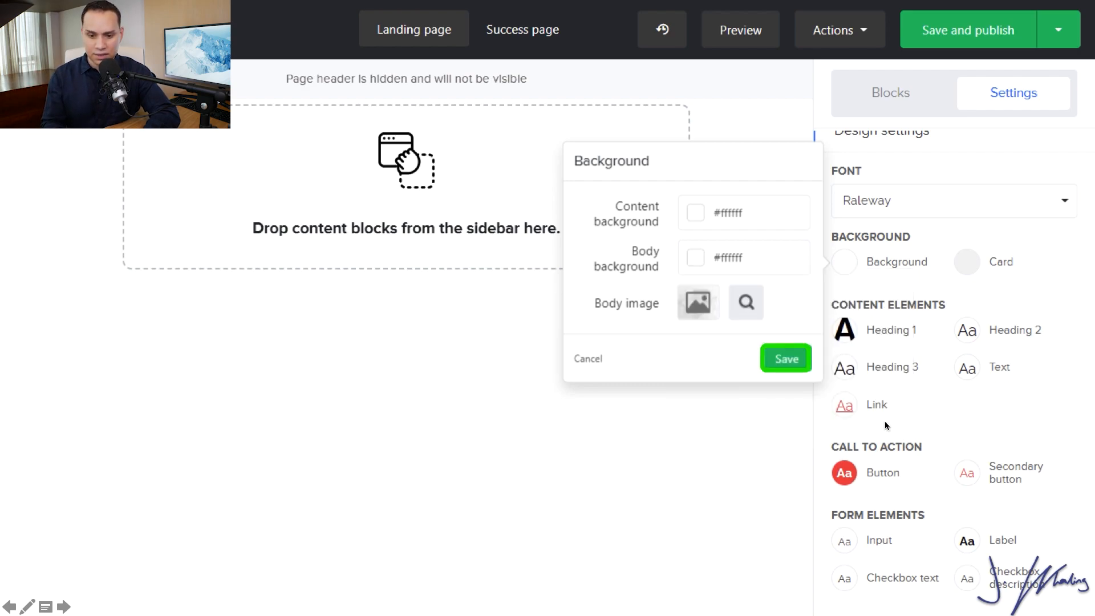
left_click(785, 358)
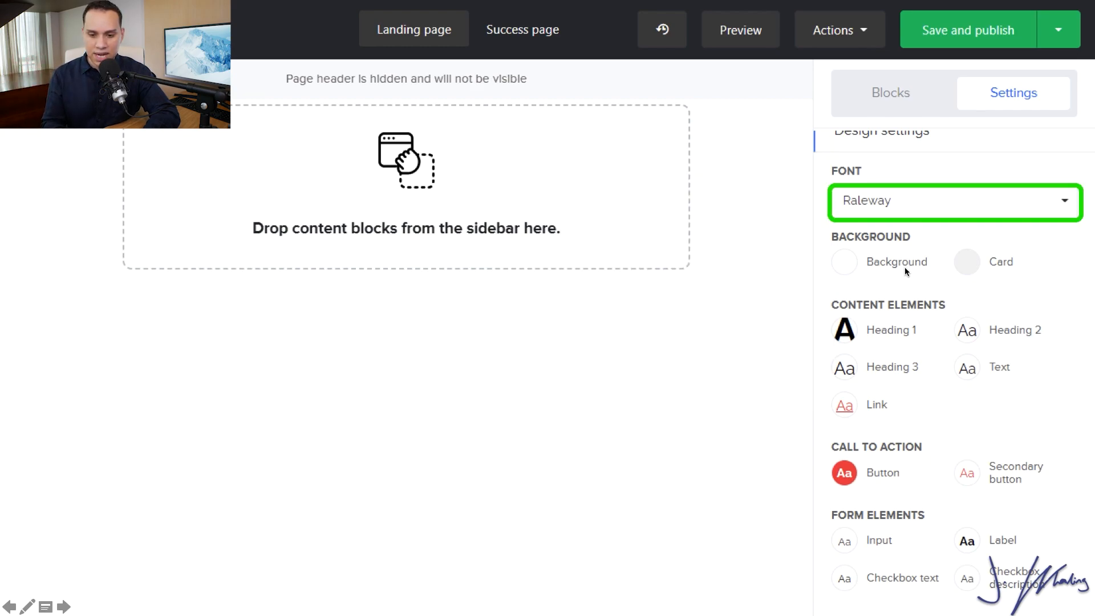
Step: Change the landing page's font to Lato
left_click(888, 203)
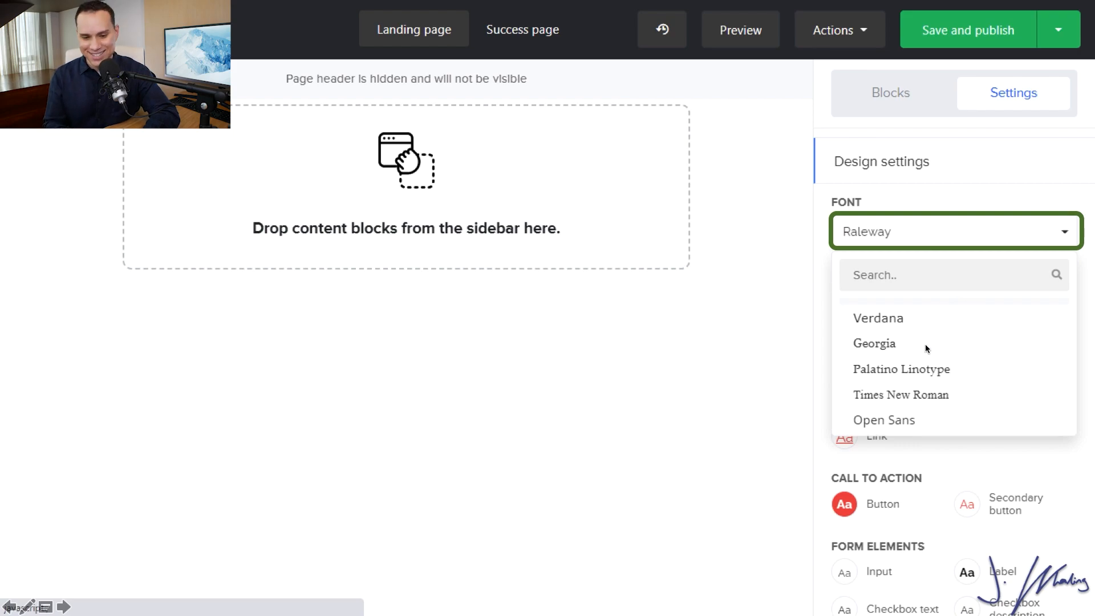
scroll(869, 363, "down", 3)
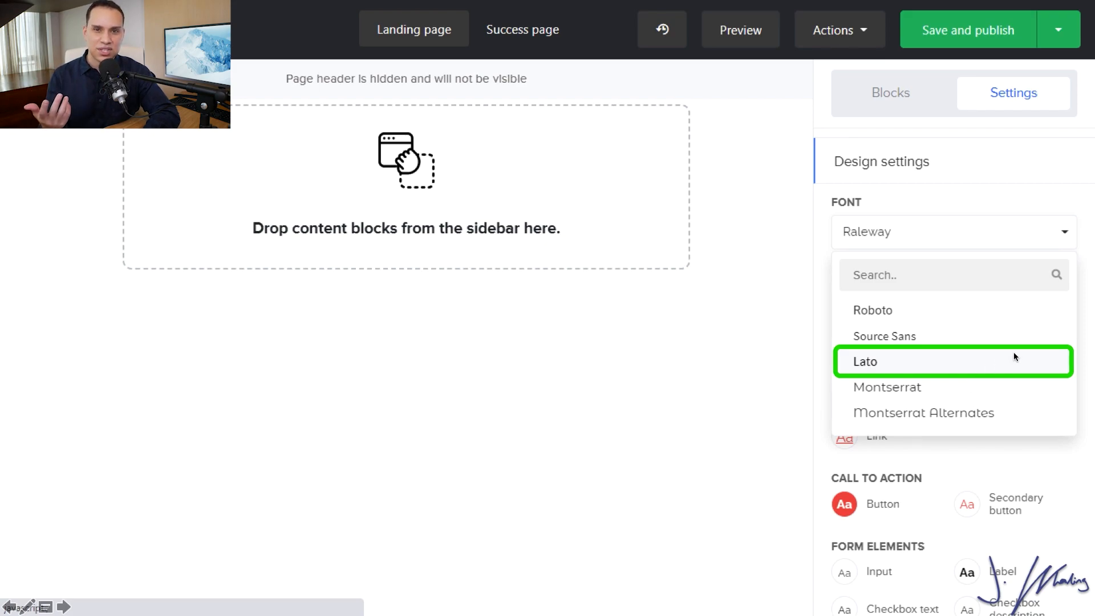
left_click(1000, 358)
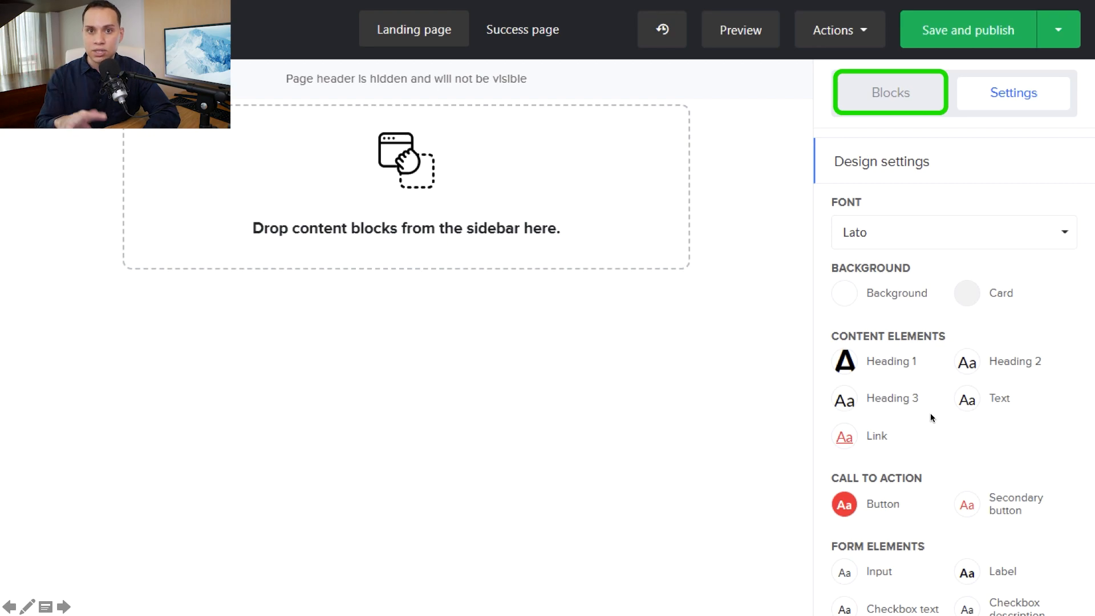
Step: Add a Text content block to the empty landing page
left_click(875, 93)
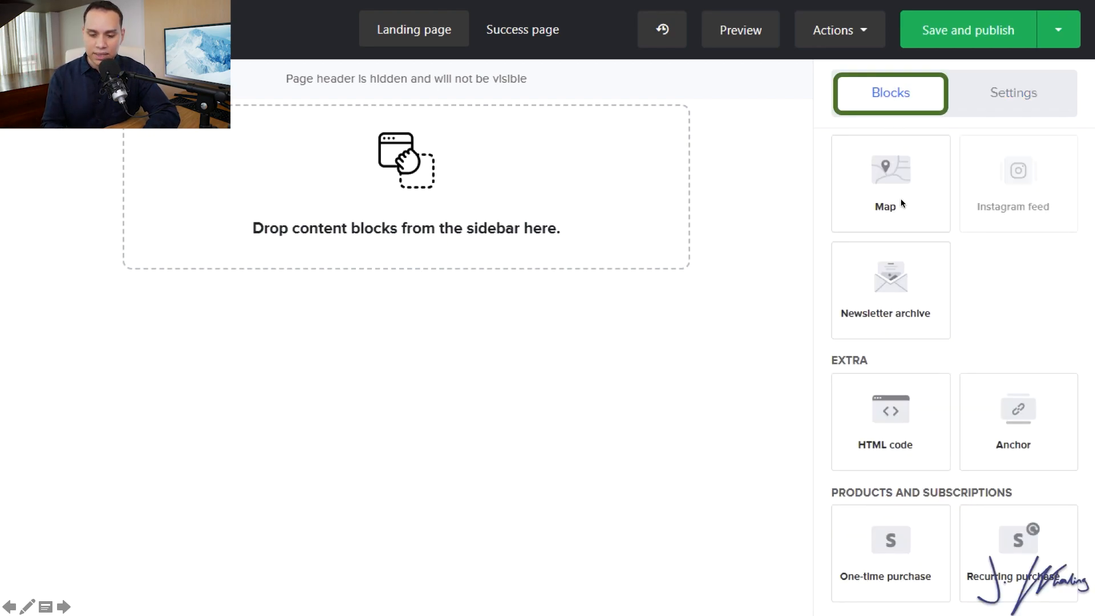
scroll(907, 227, "up", 10)
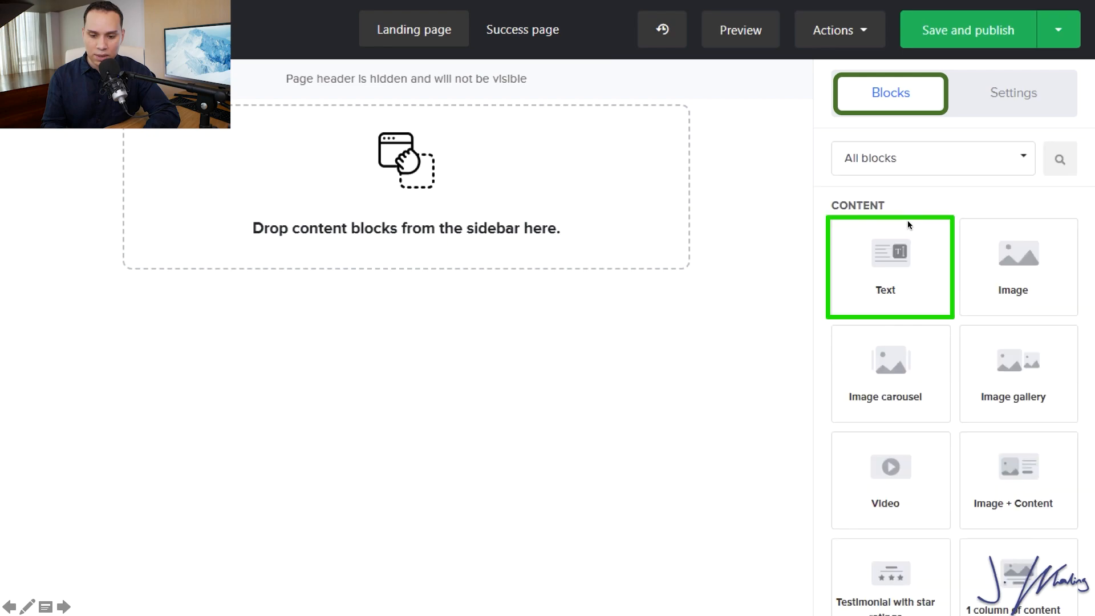
left_click(892, 266)
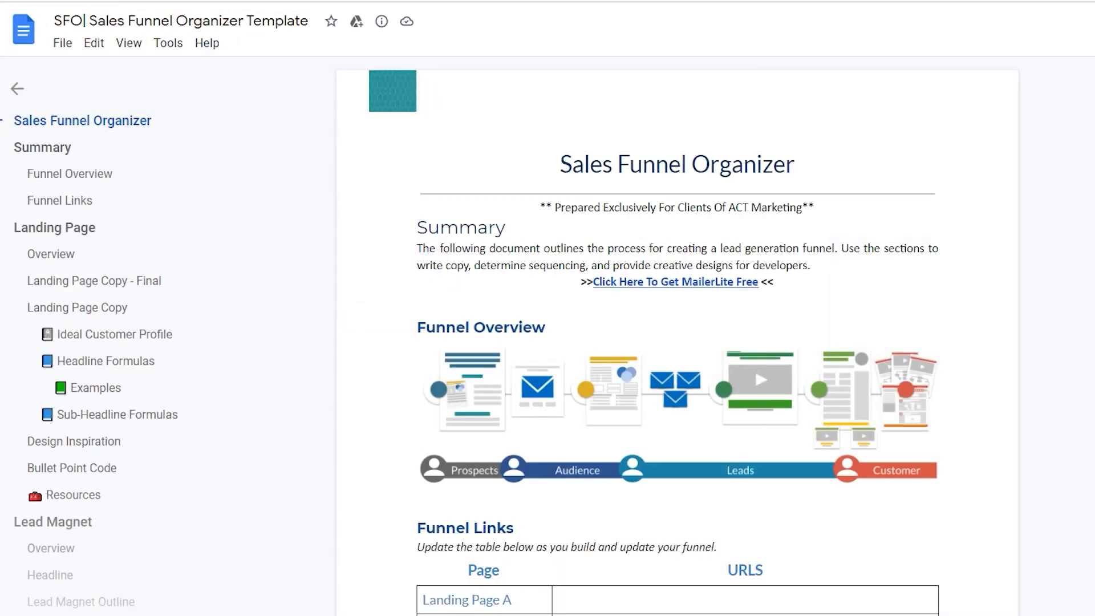
Step: Switch to the Sales Funnel Organizer Template in Google Docs and review its landing page copy, lead magnet and rapport sequence sections
scroll(678, 337, "down", 15)
scroll(678, 336, "down", 15)
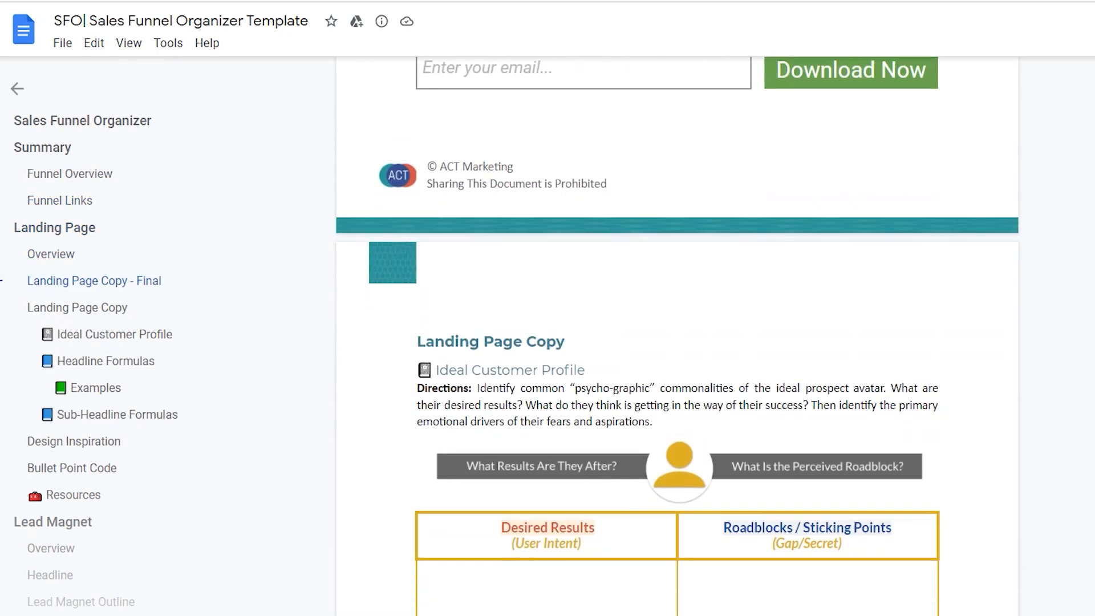
scroll(677, 337, "down", 15)
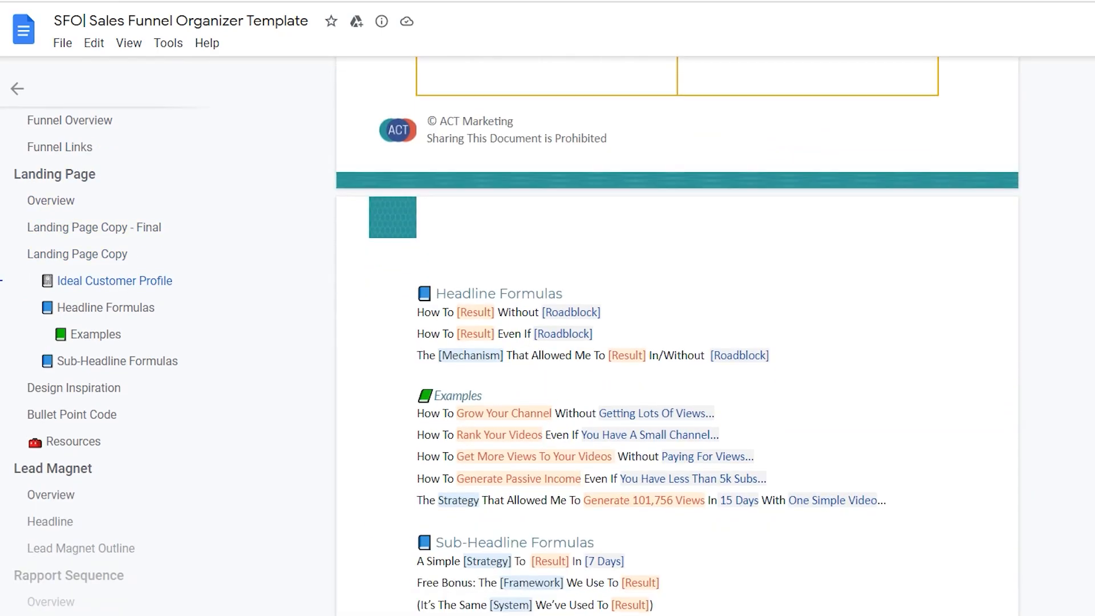
scroll(678, 337, "down", 15)
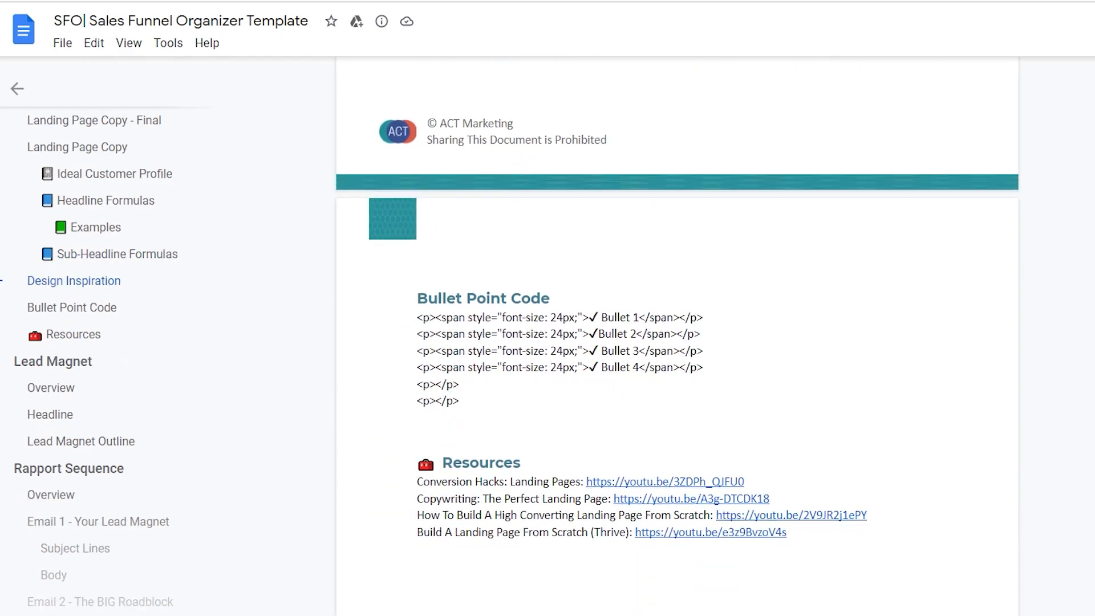
scroll(677, 337, "down", 15)
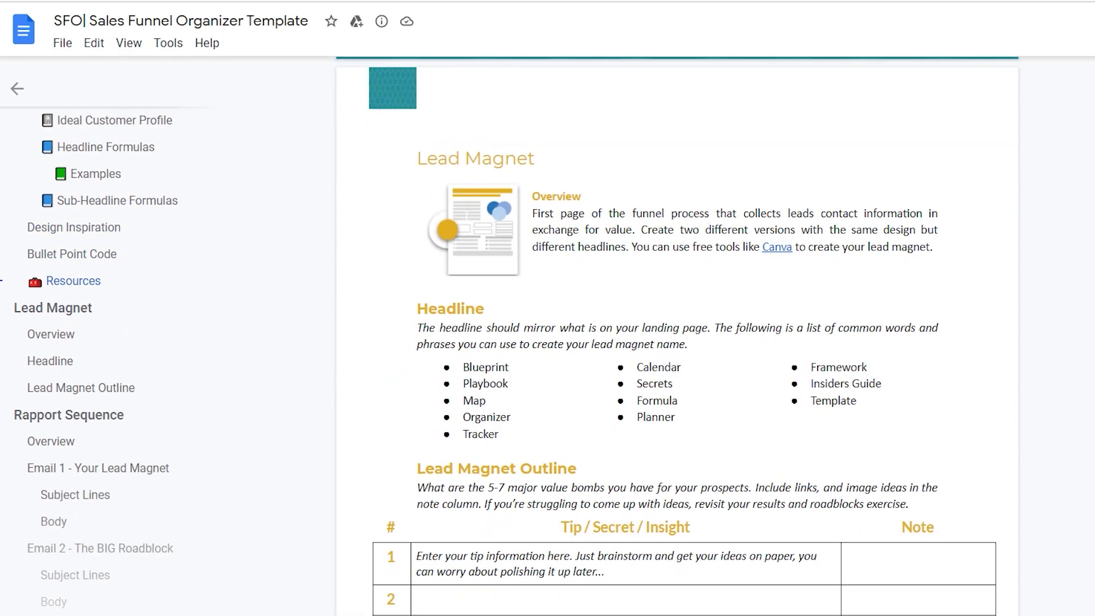
scroll(678, 337, "down", 15)
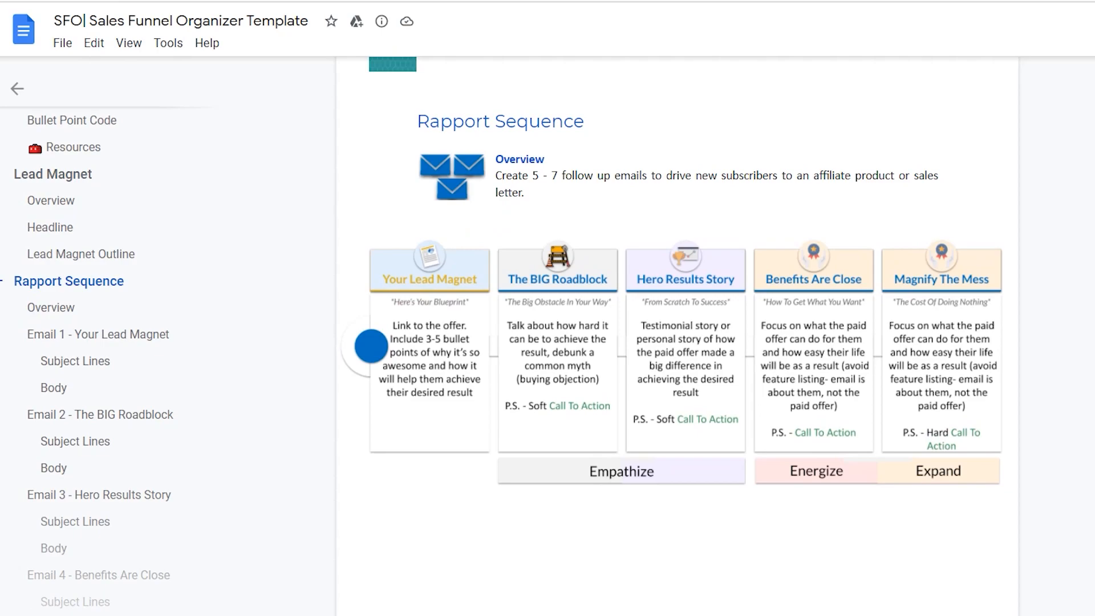
scroll(678, 337, "down", 15)
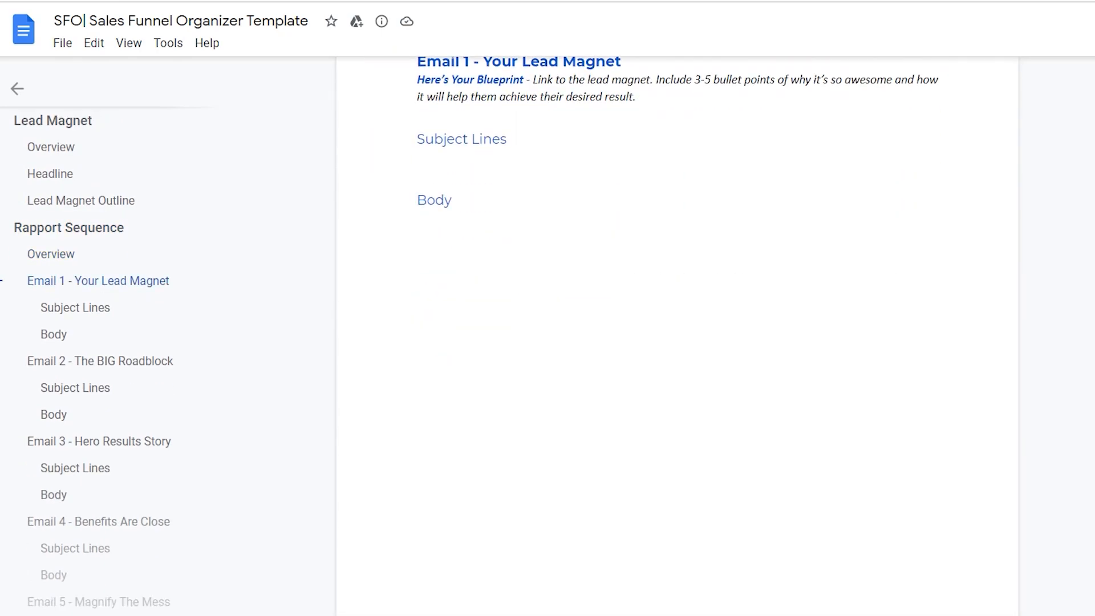
scroll(678, 336, "down", 10)
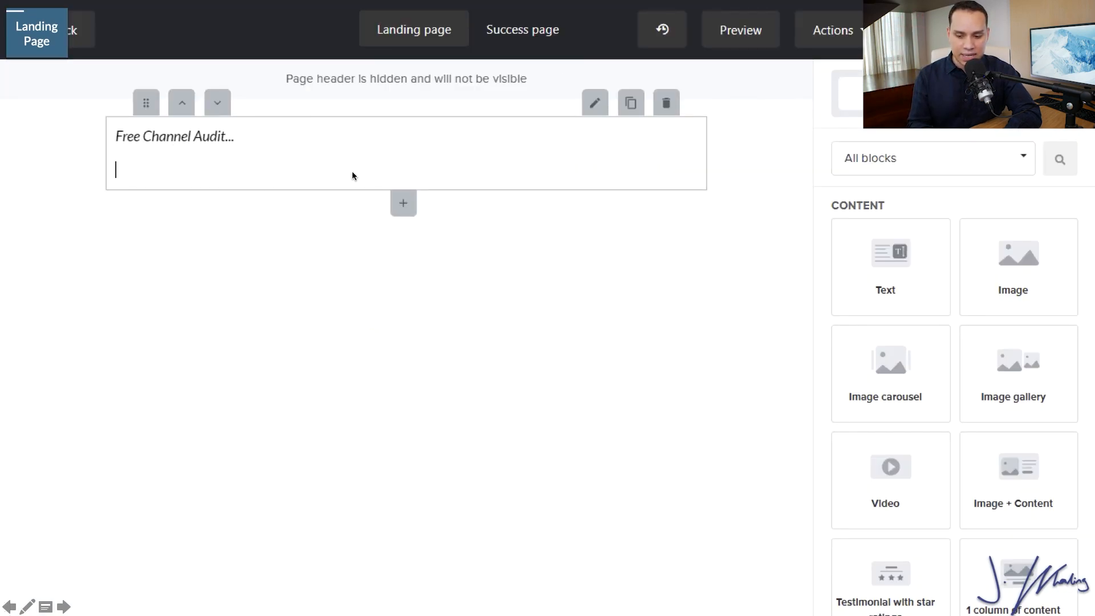
Step: Return to the MailerLite landing page editor and remove the empty line below "Free Channel Audit..." in the text block
key("BackSpace")
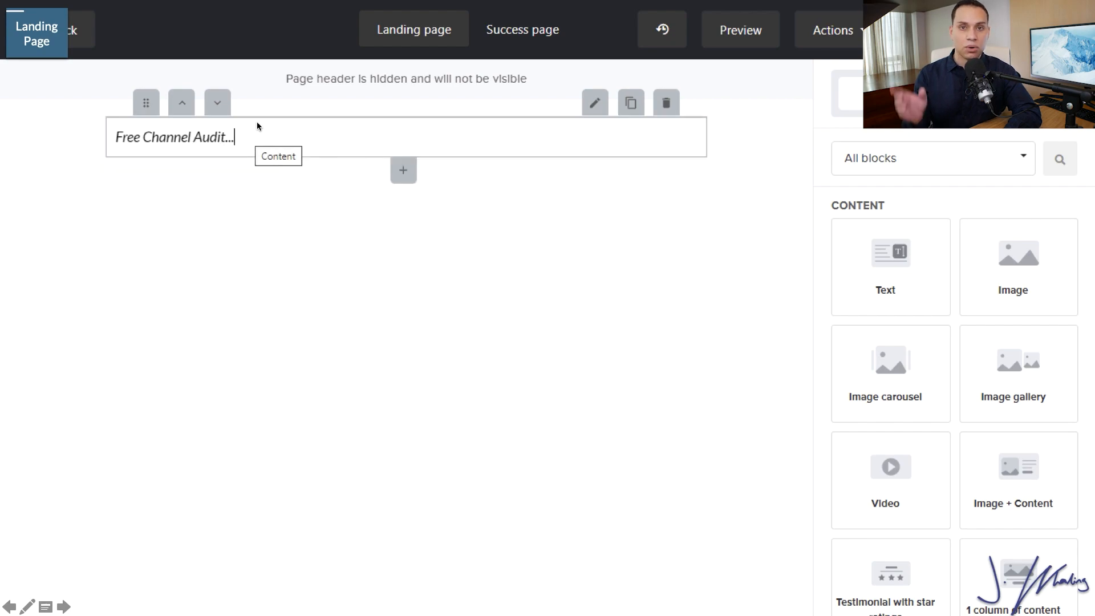
Step: Center the "Free Channel Audit..." line and set its font size to 24px
triple_click(164, 140)
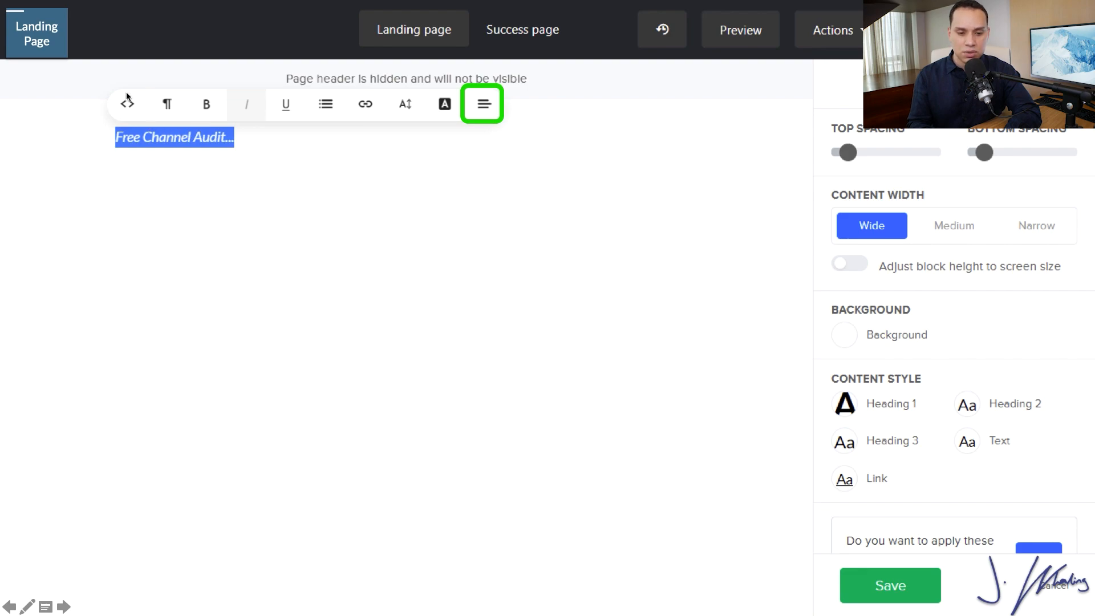
left_click(477, 103)
left_click(500, 176)
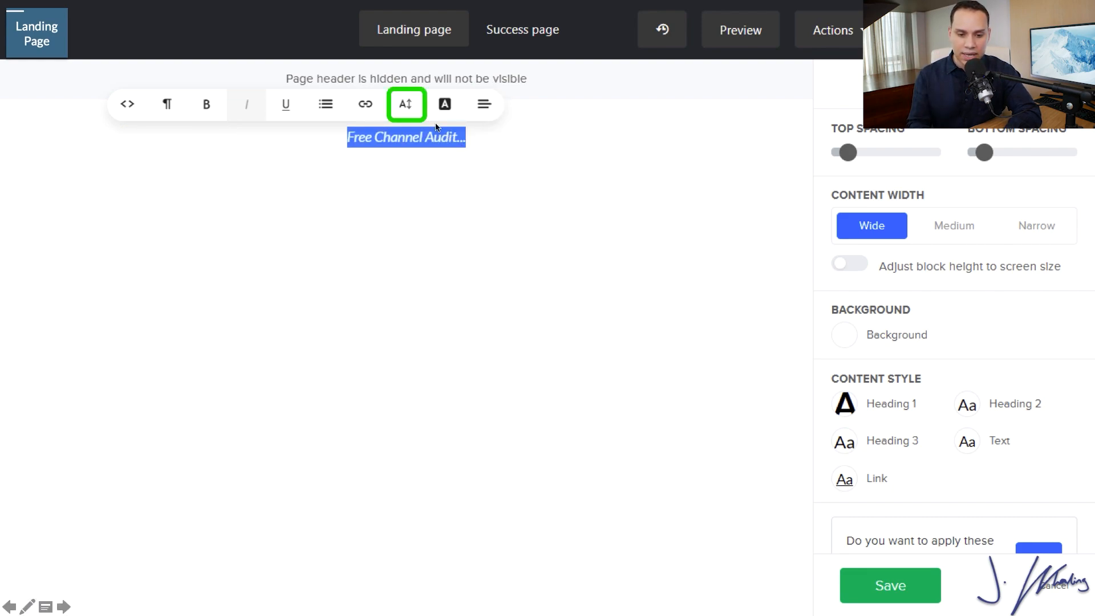
left_click(408, 108)
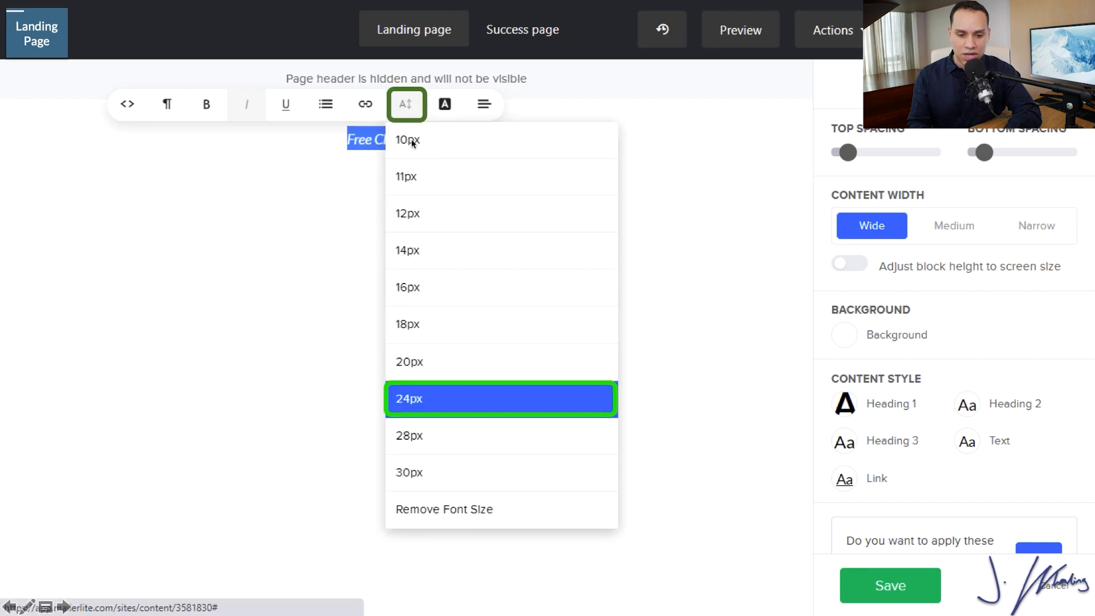
left_click(449, 399)
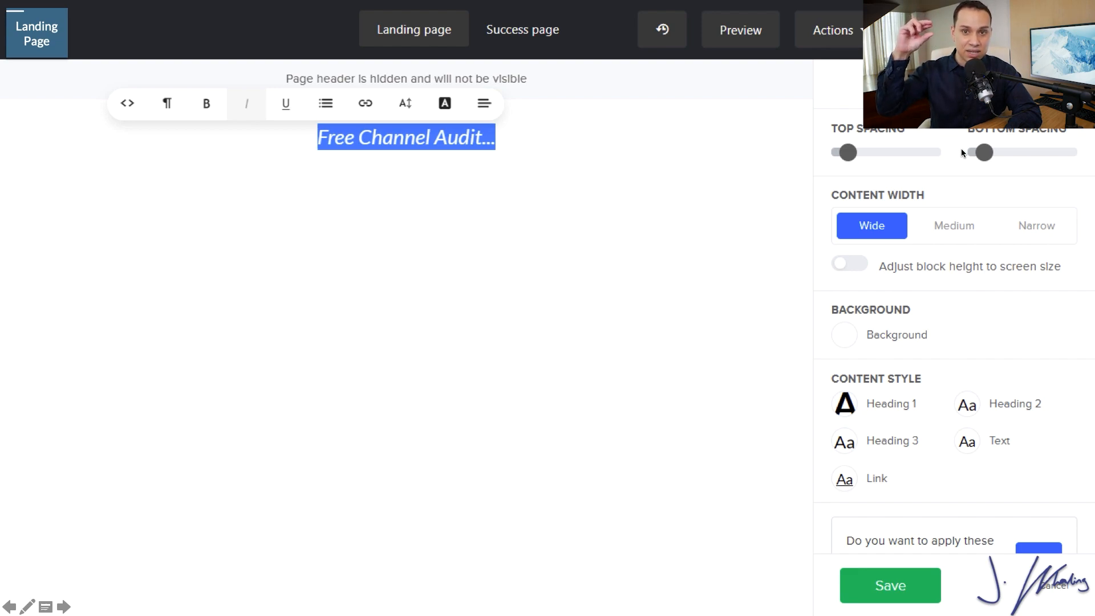
Step: Reduce the top and bottom spacing of the "Free Channel Audit..." block and save the block settings
left_click(901, 147)
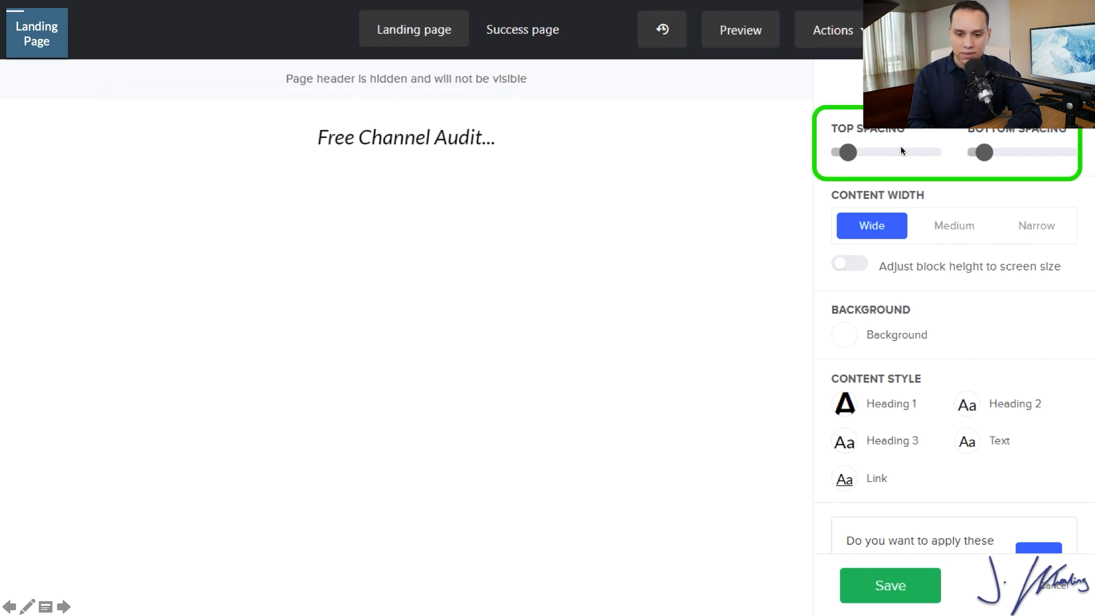
left_click(866, 156)
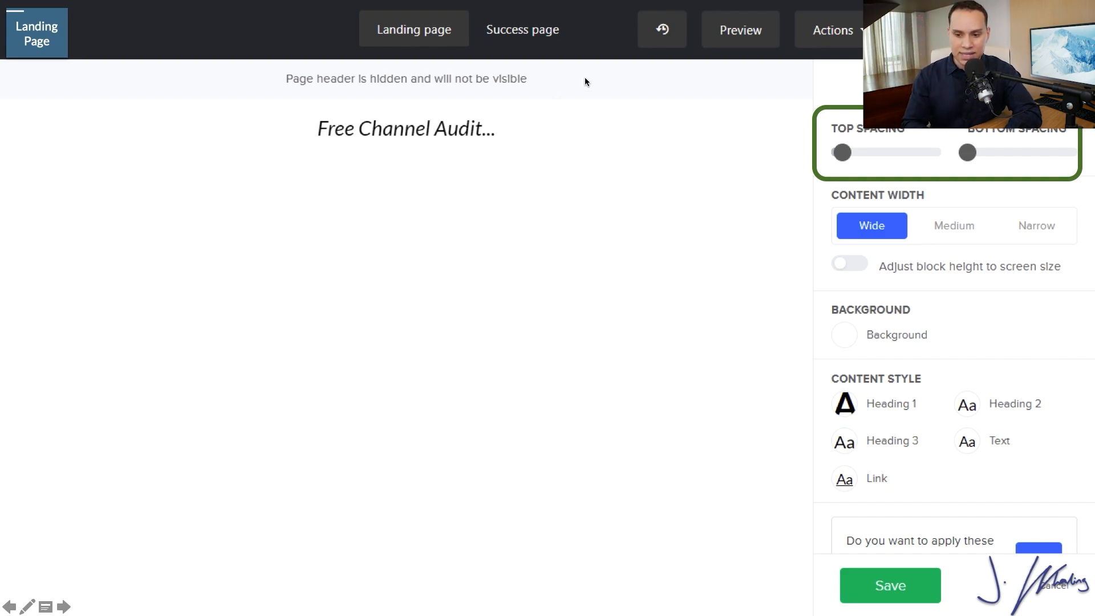
left_click(890, 583)
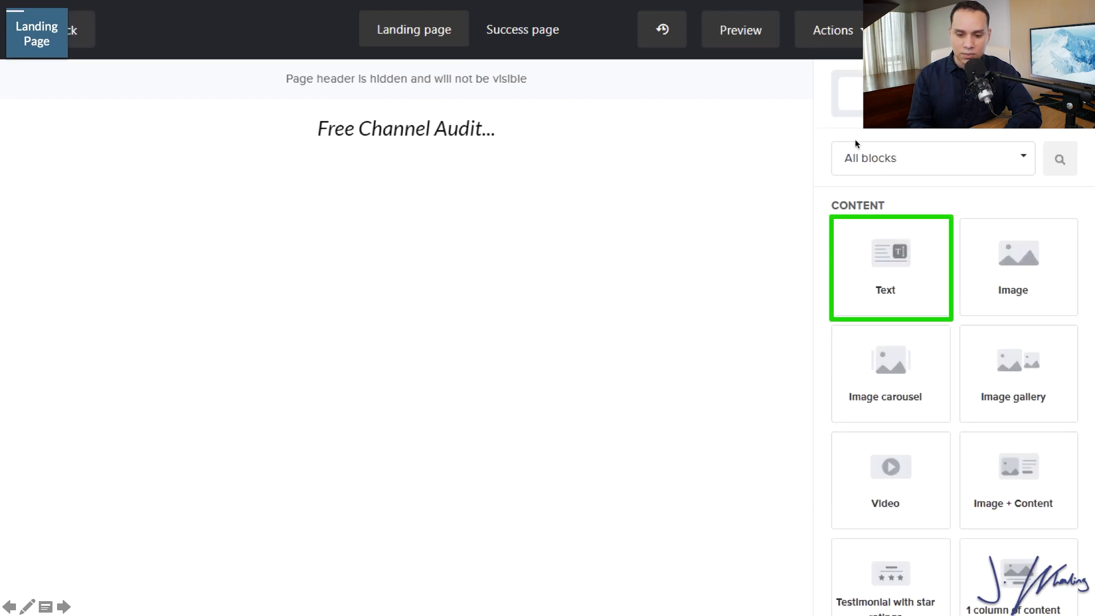
Step: Add a second Text block containing the headline "How To Rank Your Videos Even If You Have Less Than 5,000 Subs" copied from the Google Docs template
left_click(893, 275)
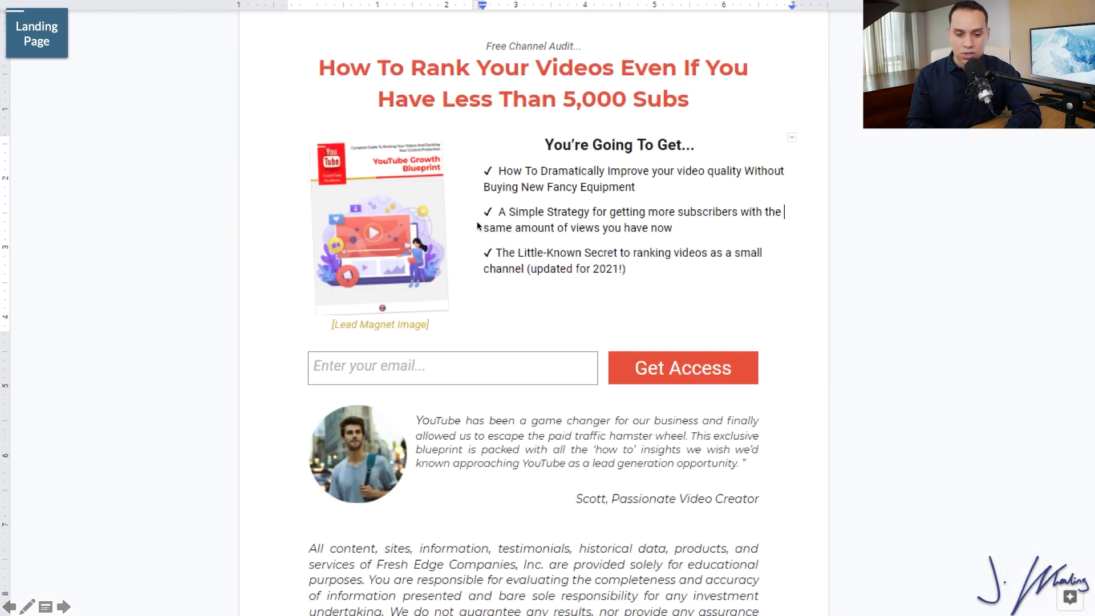
triple_click(549, 100)
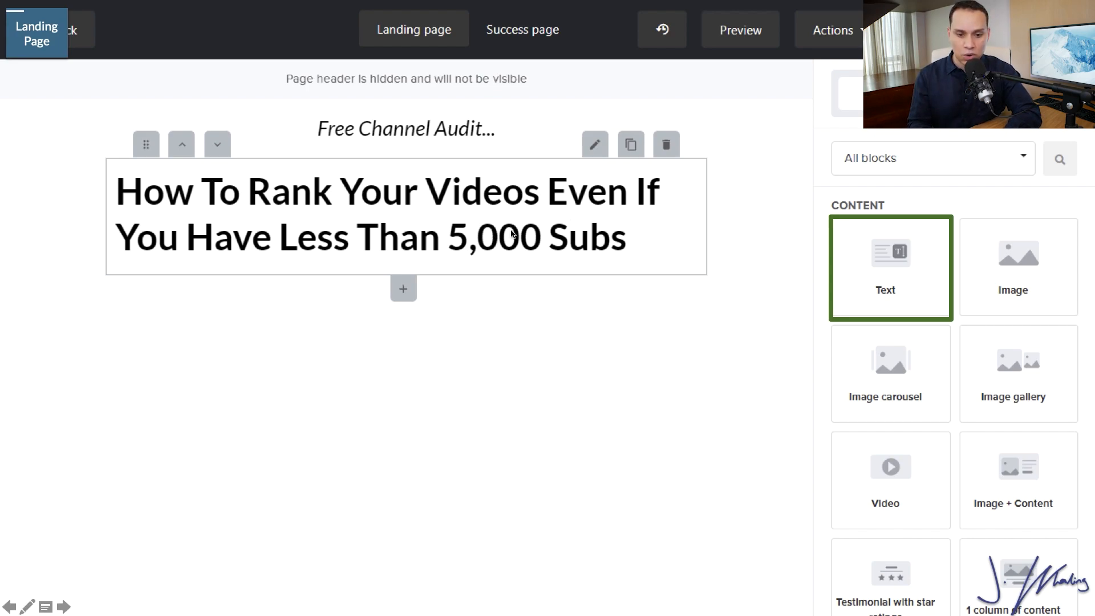
Step: Center the "How To Rank Your Videos..." headline within its text block
triple_click(487, 237)
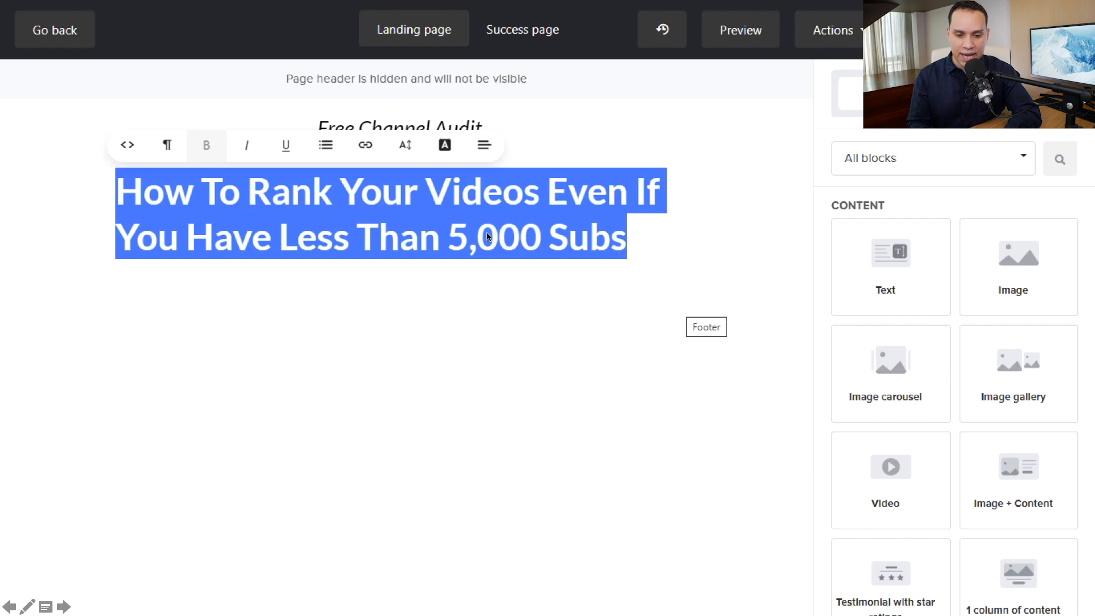
left_click(483, 148)
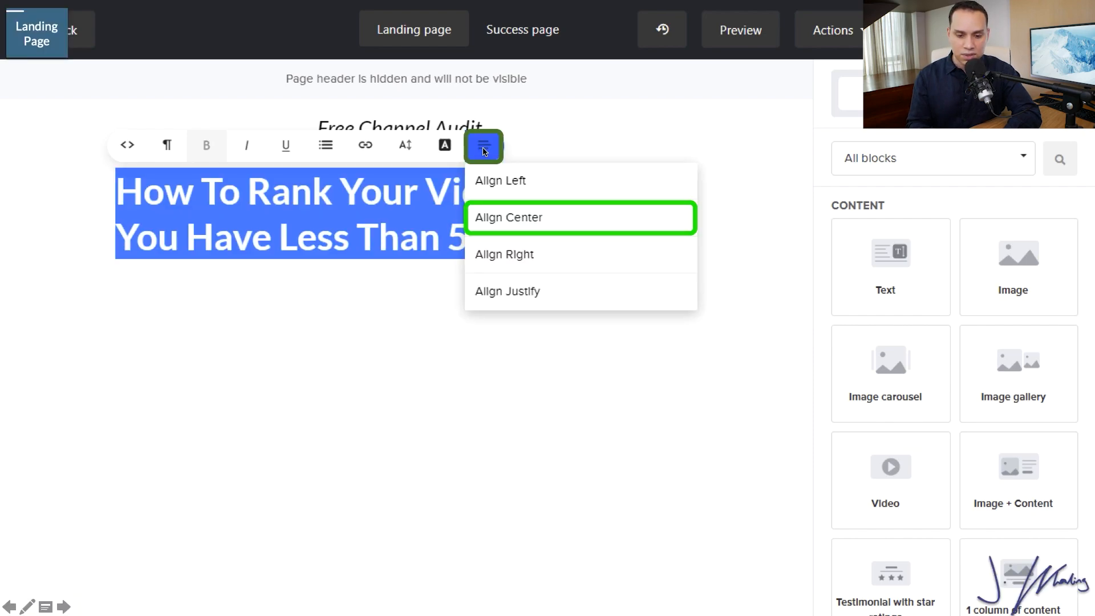
left_click(533, 218)
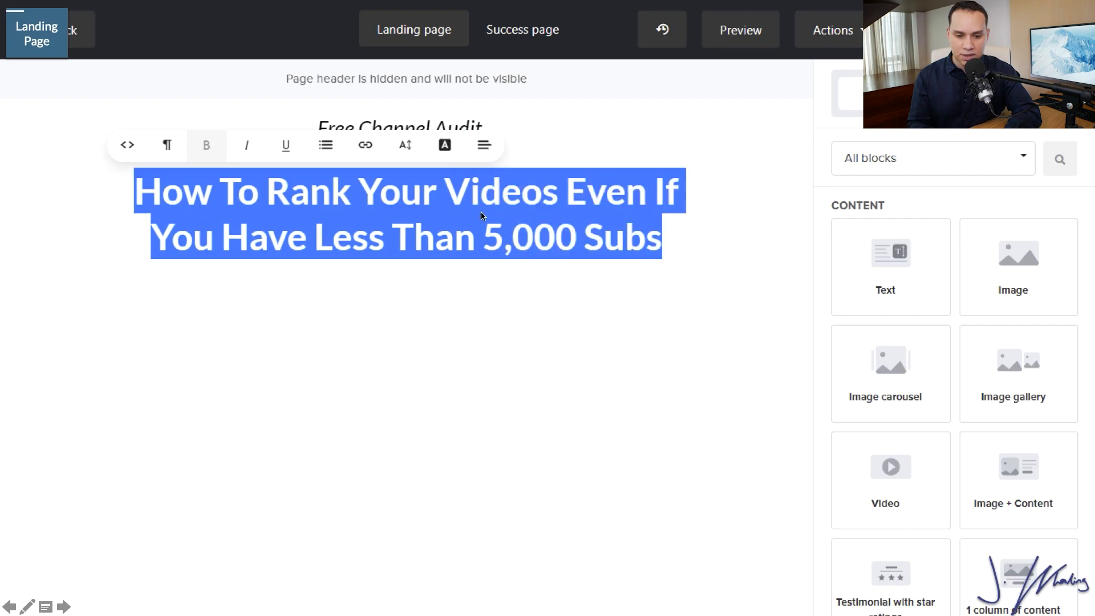
left_click(609, 414)
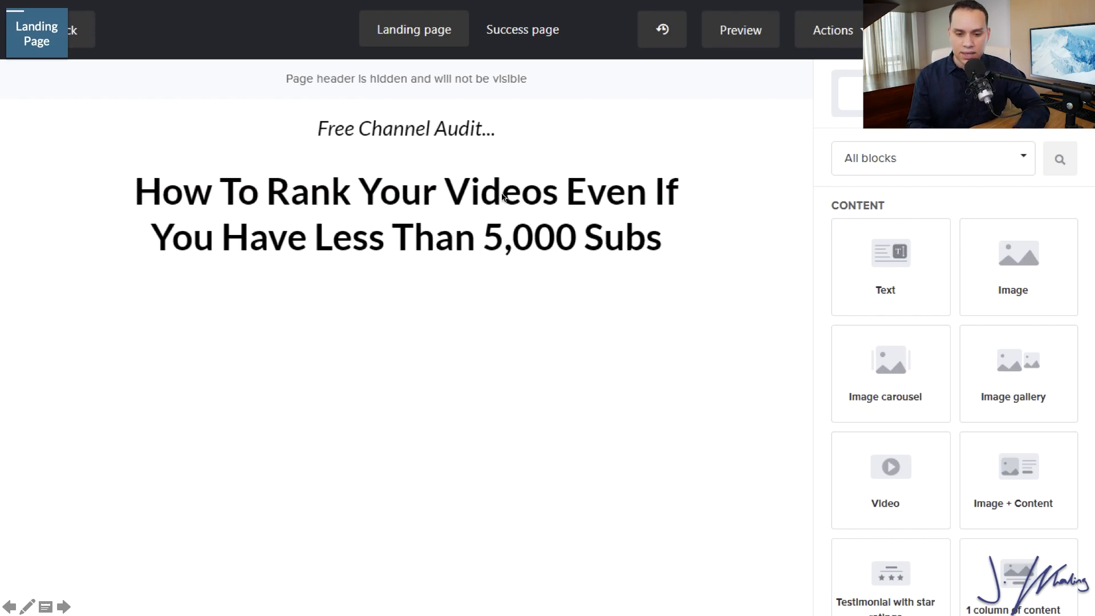
Step: Open the headline block's settings and set the Heading 1 font color to red #e71f1f
mouse_move(501, 200)
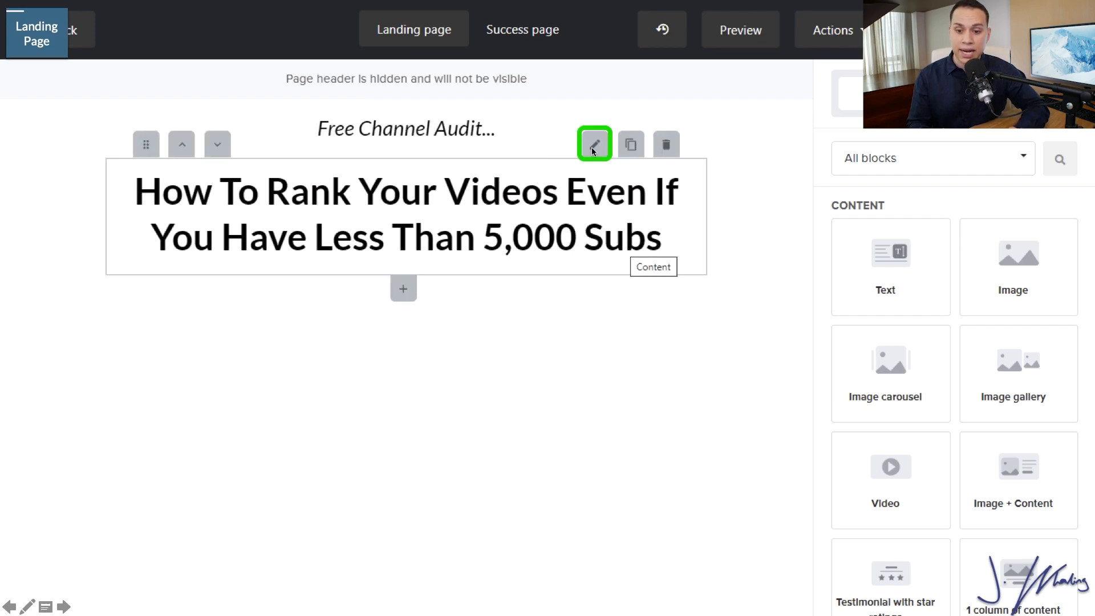
left_click(594, 150)
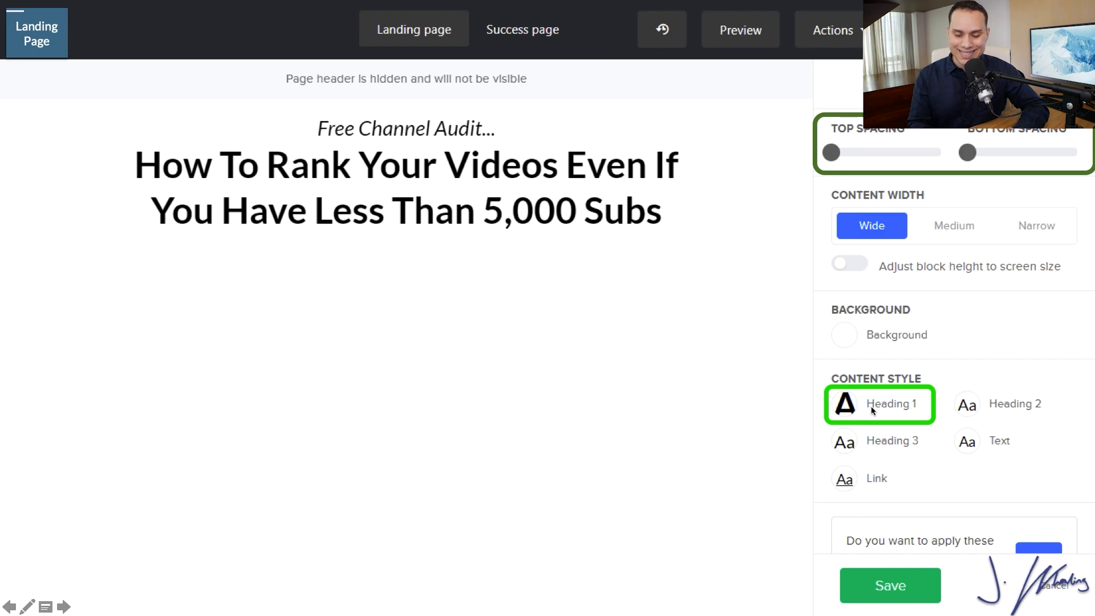
left_click(871, 405)
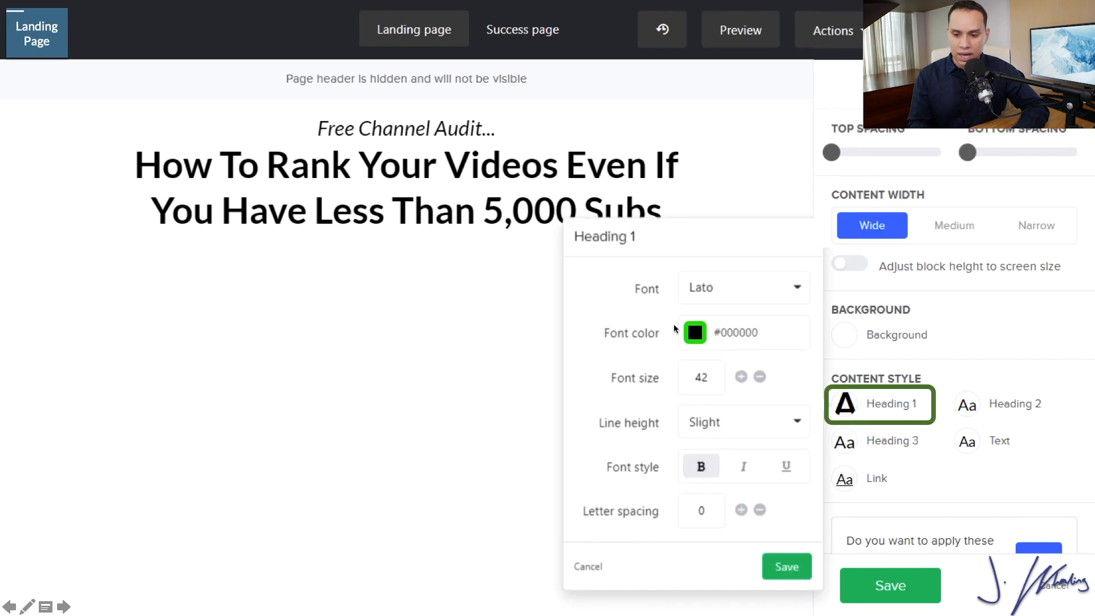
left_click(695, 332)
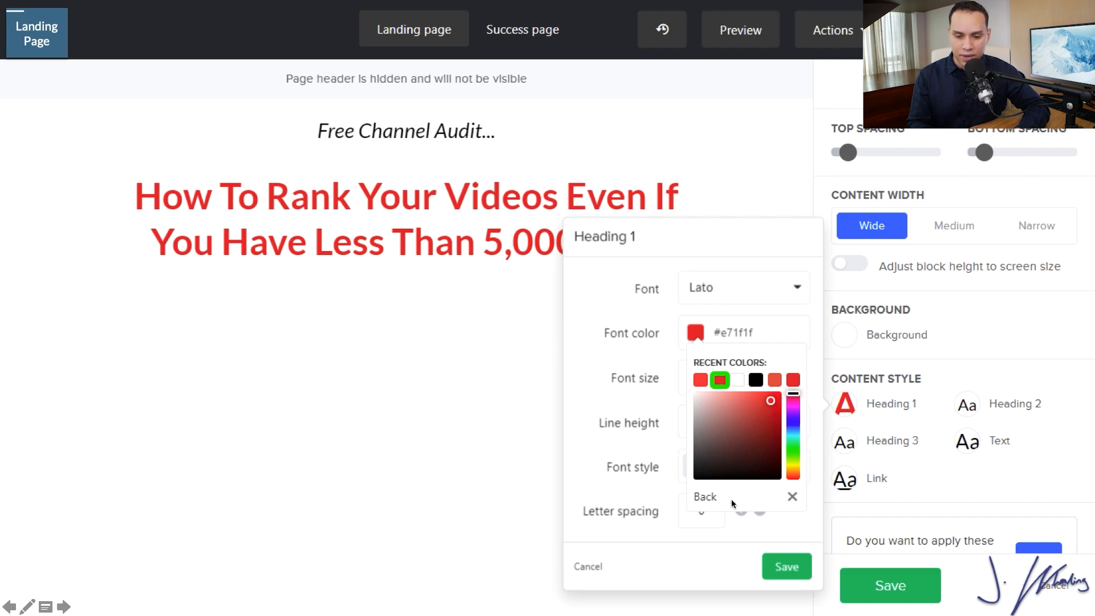
left_click(794, 496)
Step: Set the Heading 1 font to Montserrat with a font size of 58 and save the heading style
left_click(763, 293)
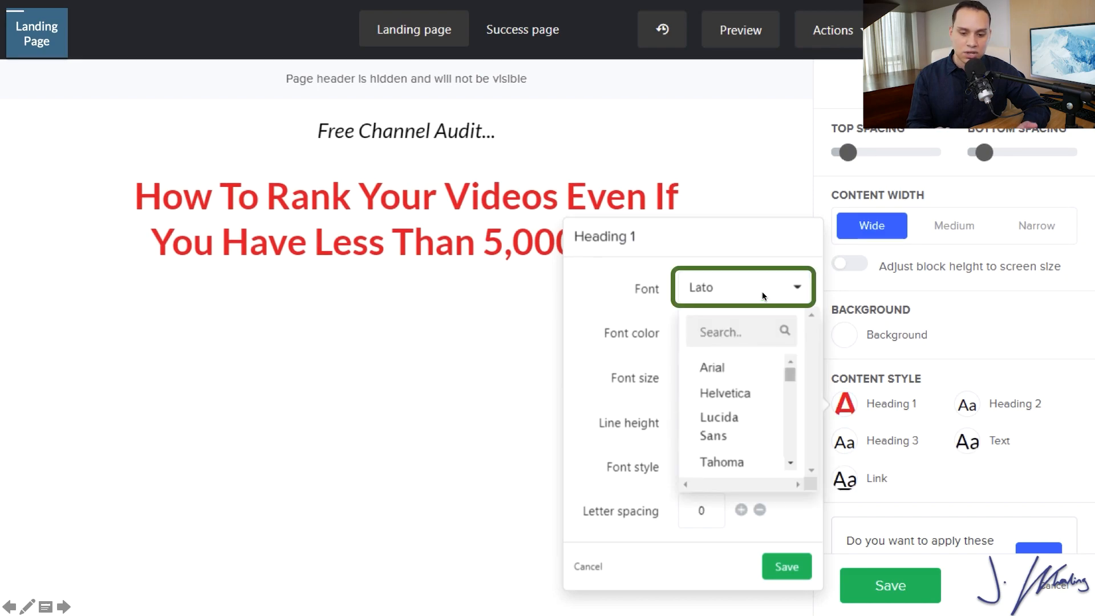
scroll(731, 367, "down", 3)
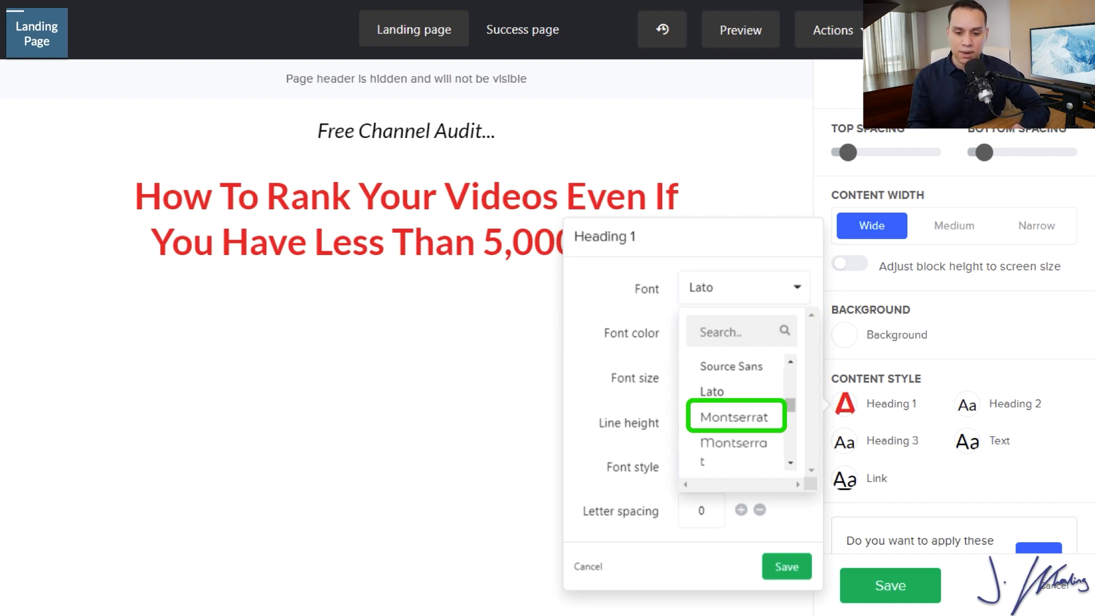
left_click(736, 418)
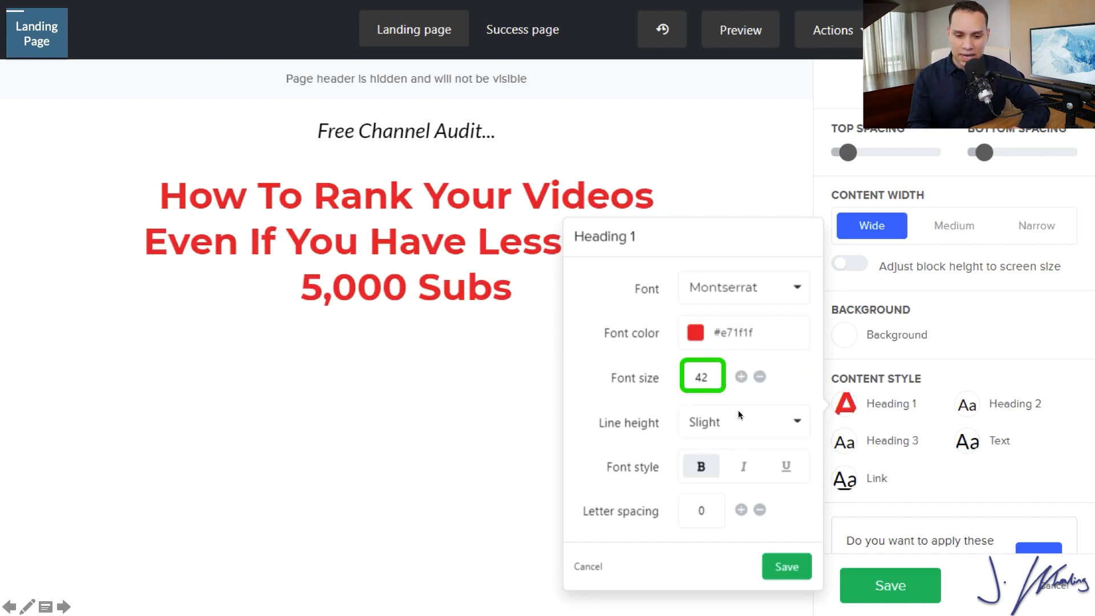
left_click(737, 373)
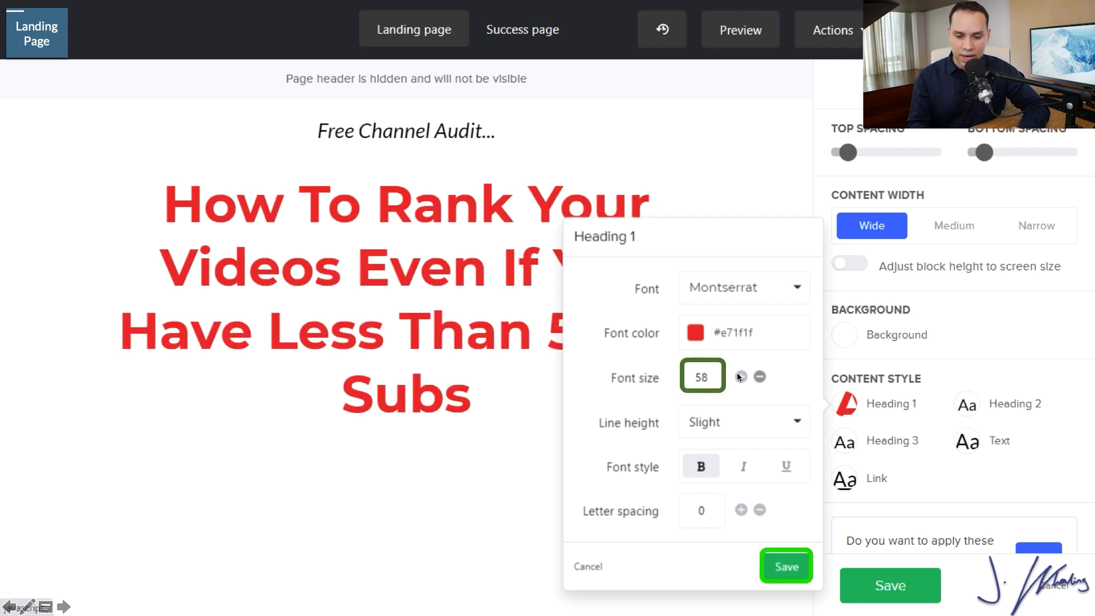
left_click(796, 565)
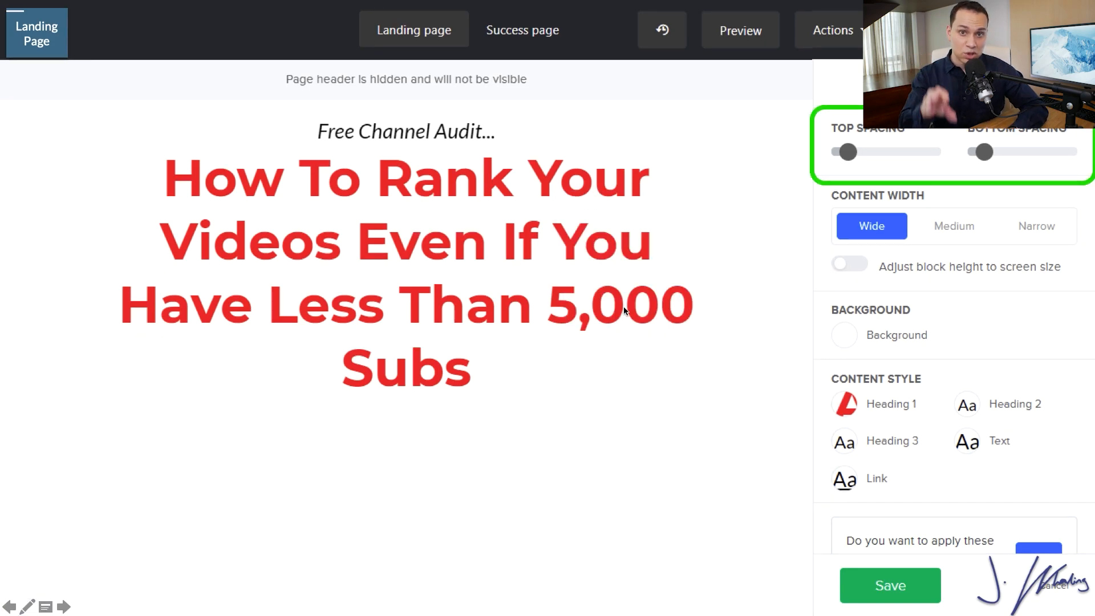
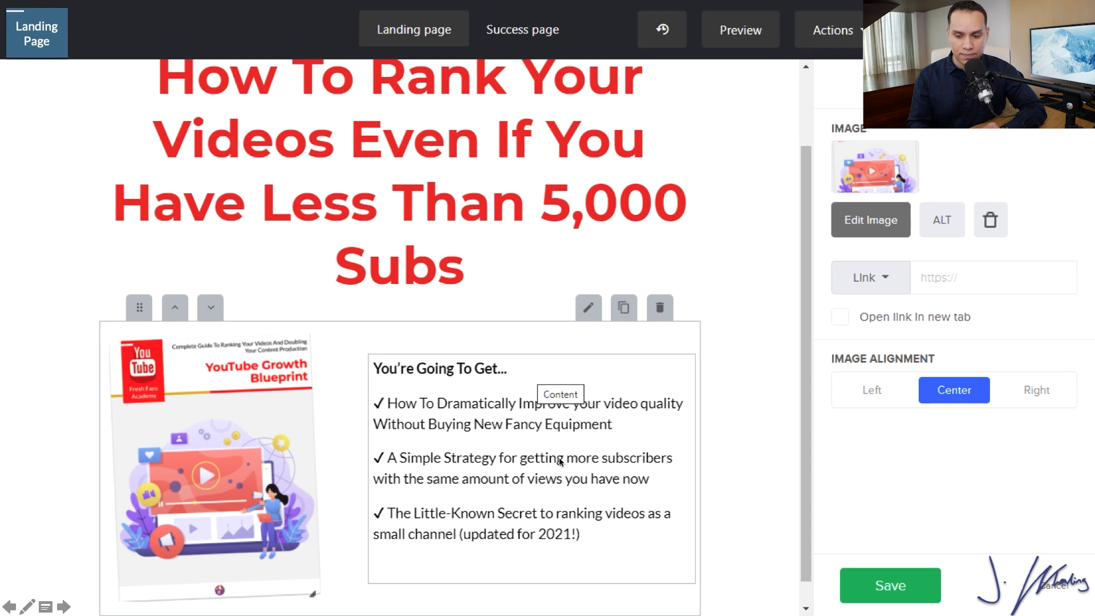
Step: Set the "You're Going To Get..." line beside the lead magnet image to 30px and center it
triple_click(422, 372)
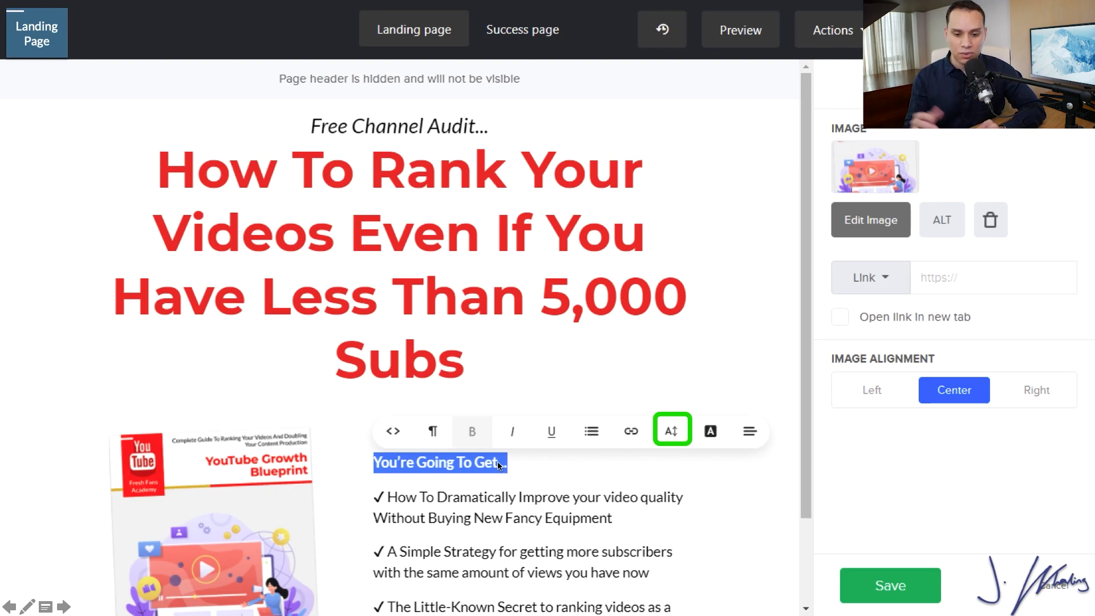
left_click(676, 432)
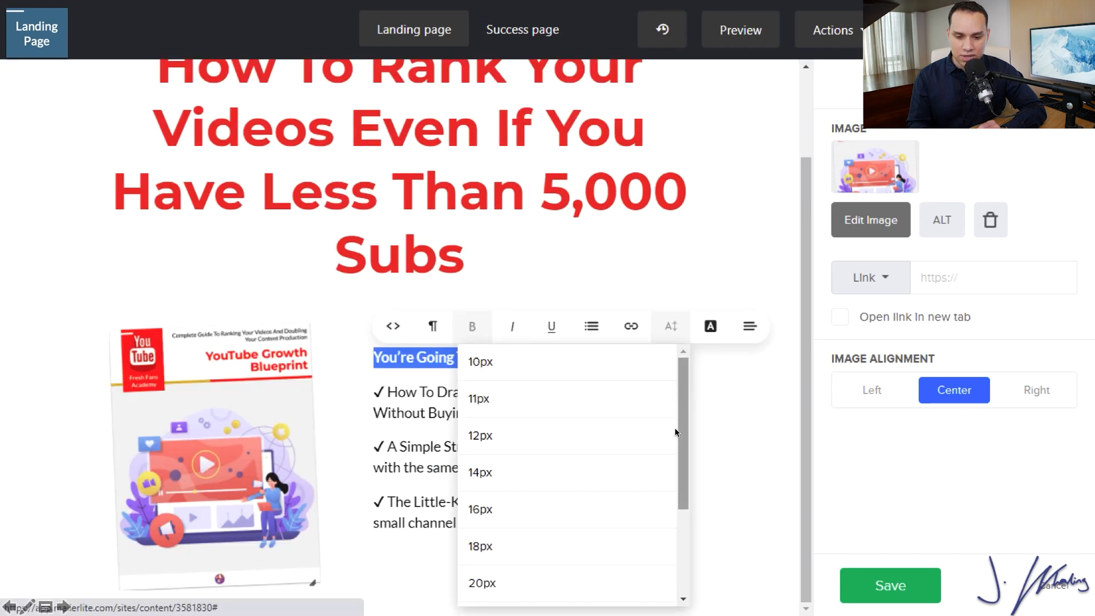
scroll(537, 553, "down", 3)
left_click(533, 551)
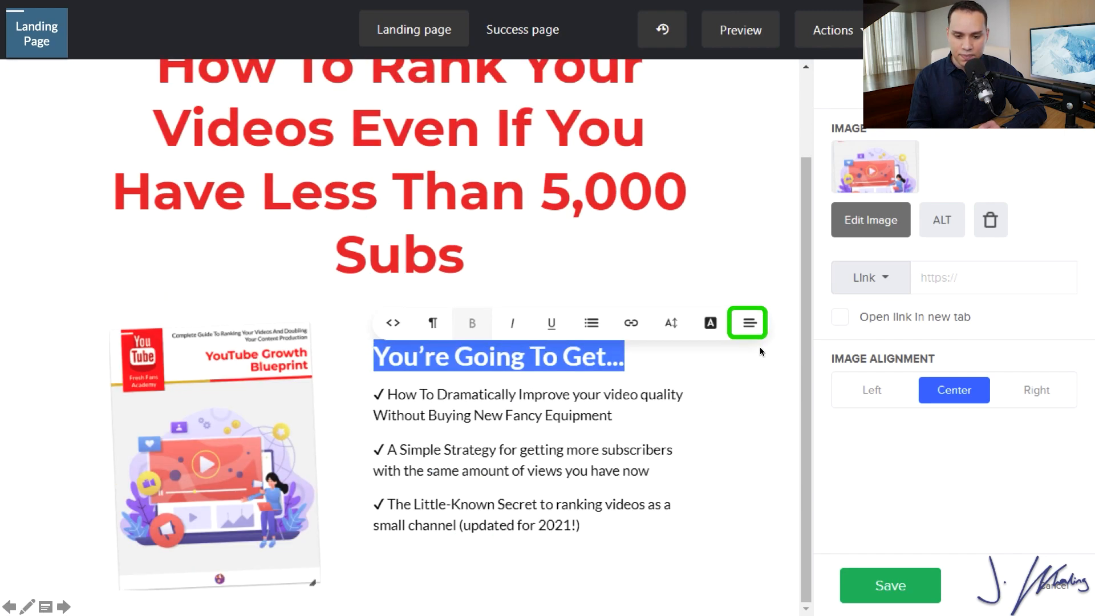
left_click(742, 323)
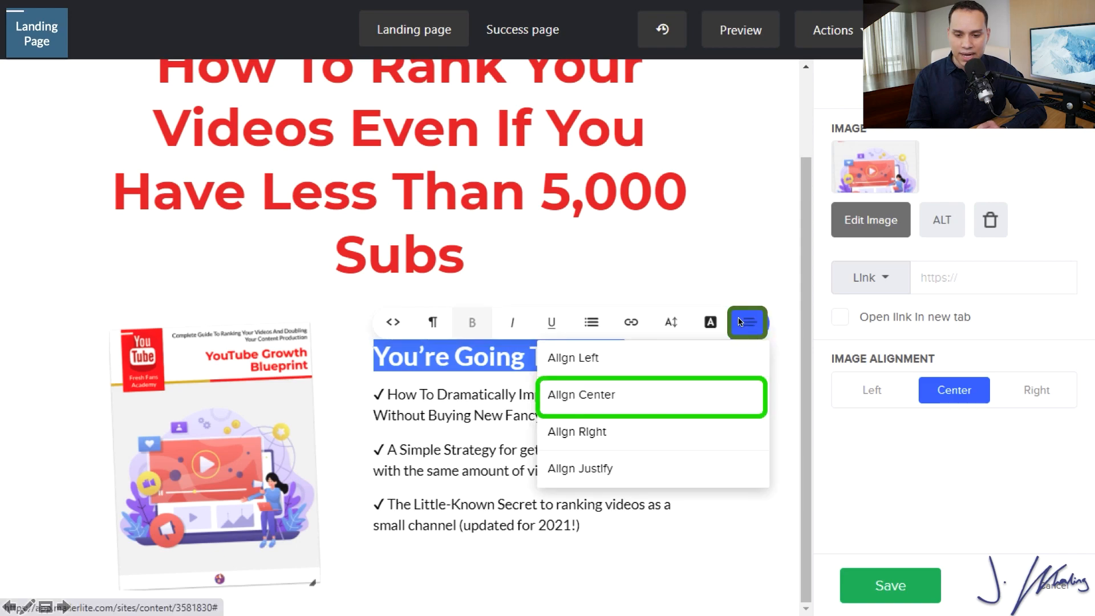
left_click(627, 400)
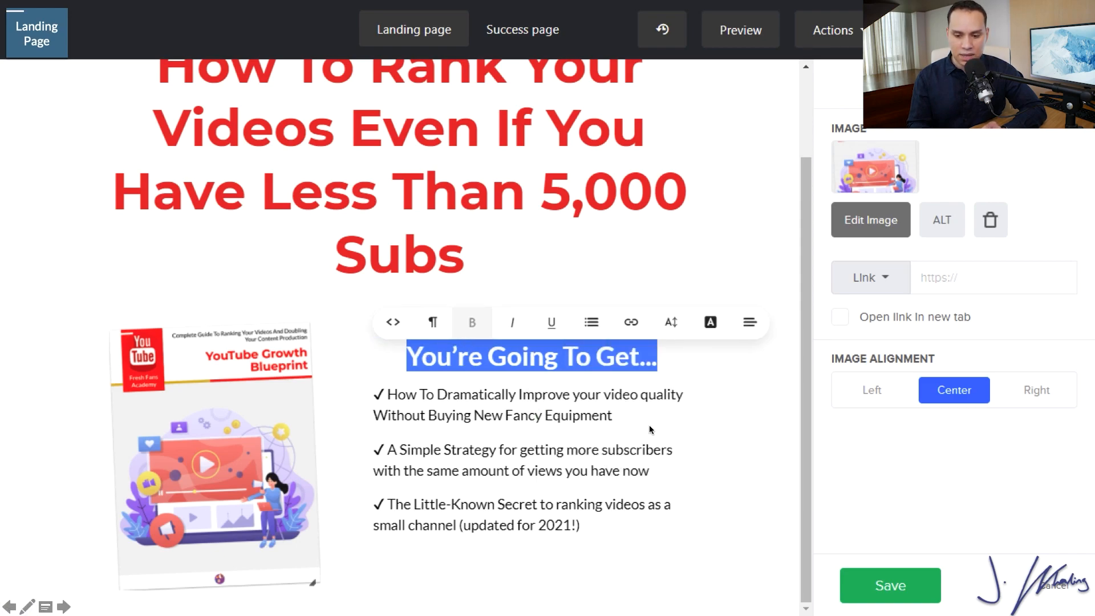
left_click(848, 496)
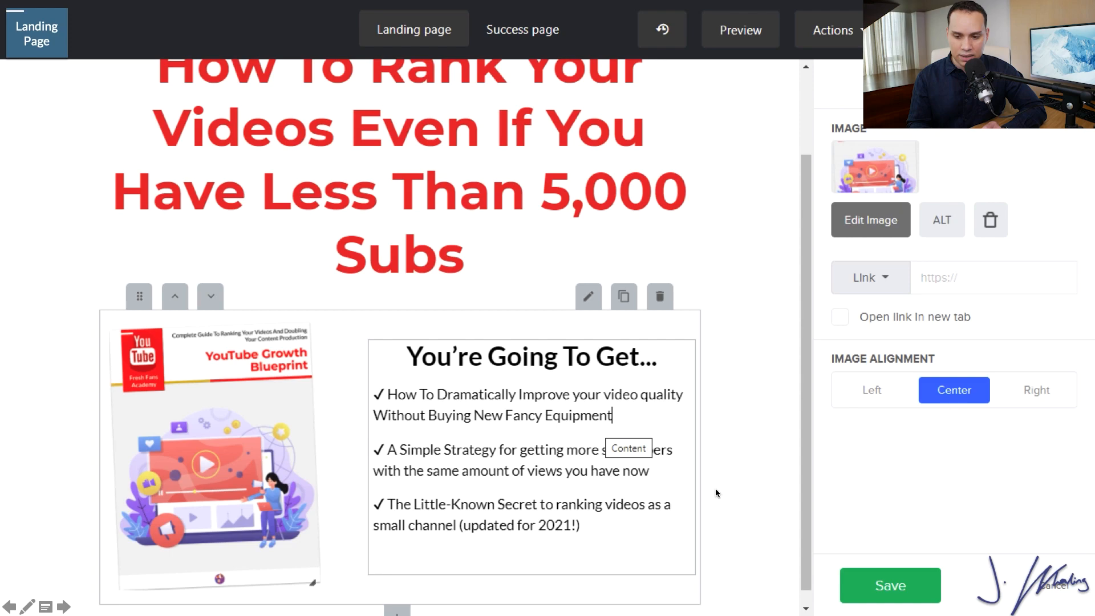
Step: Set the three checkmark benefit lines under "You're Going To Get..." to 24px and save the block
triple_click(487, 480)
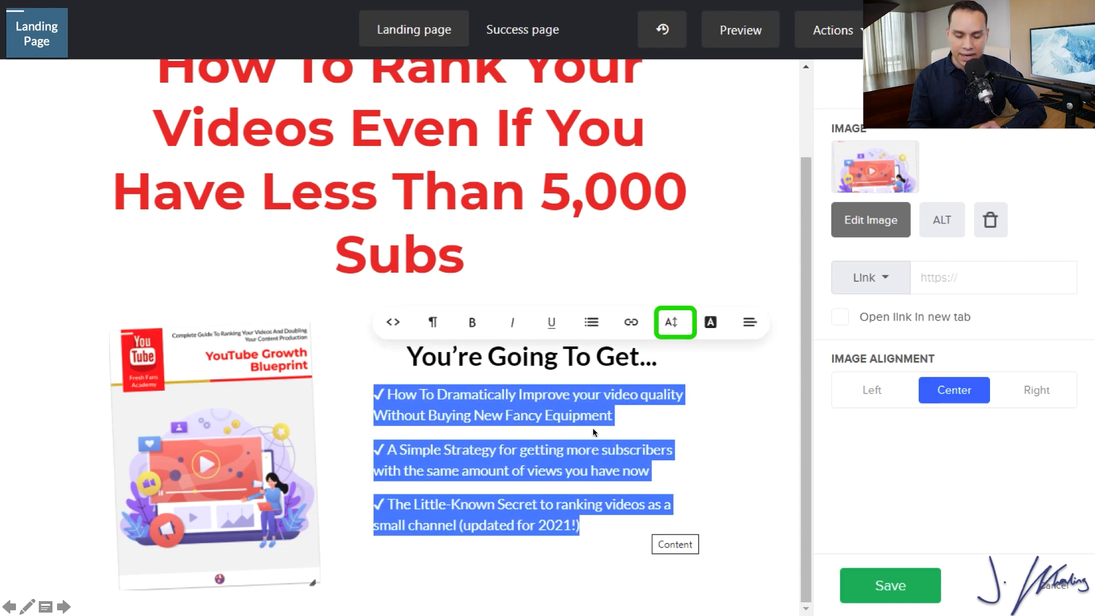
left_click(671, 322)
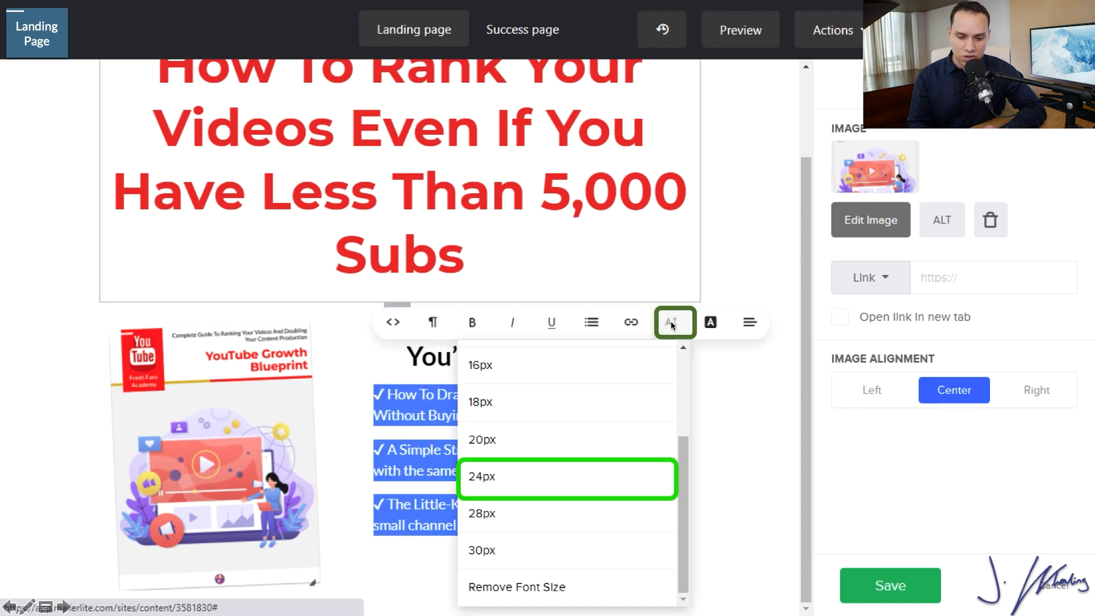
left_click(552, 482)
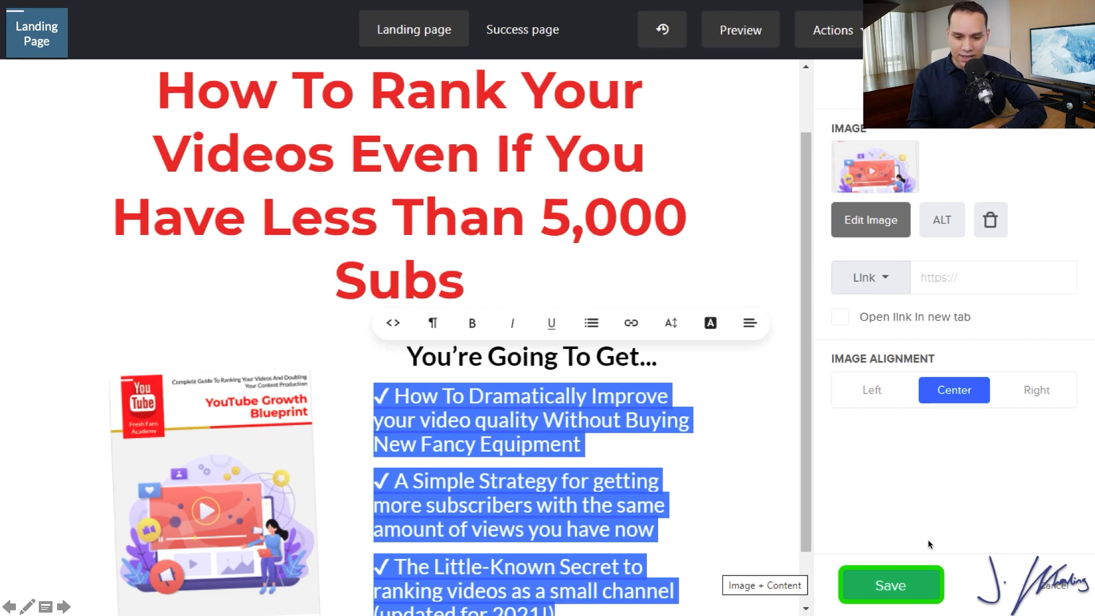
left_click(889, 593)
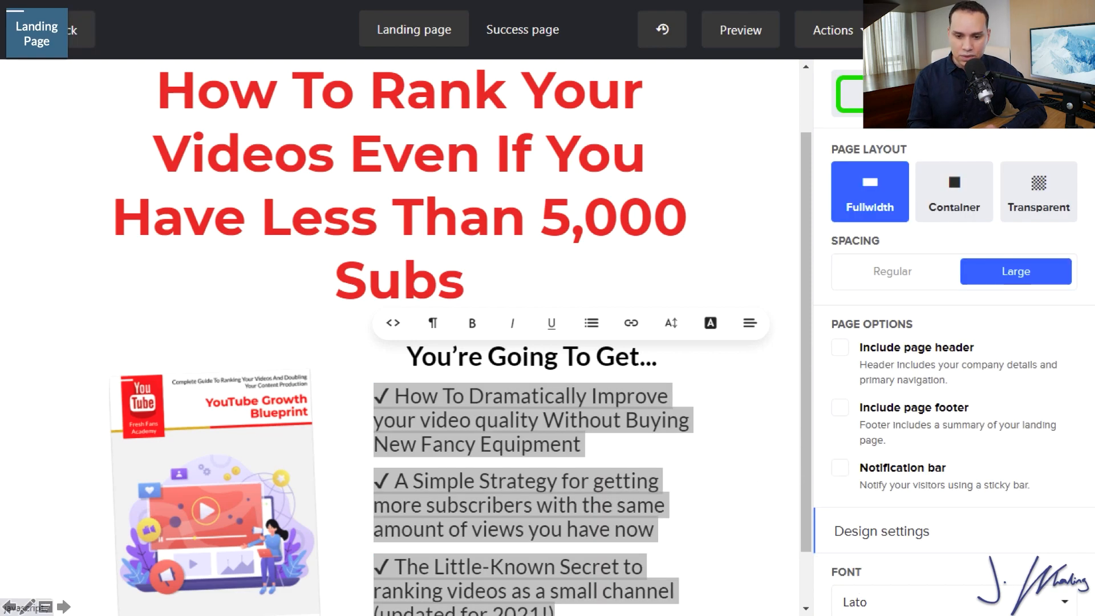
Step: Add another Image + Content block below the lead magnet section
left_click(883, 94)
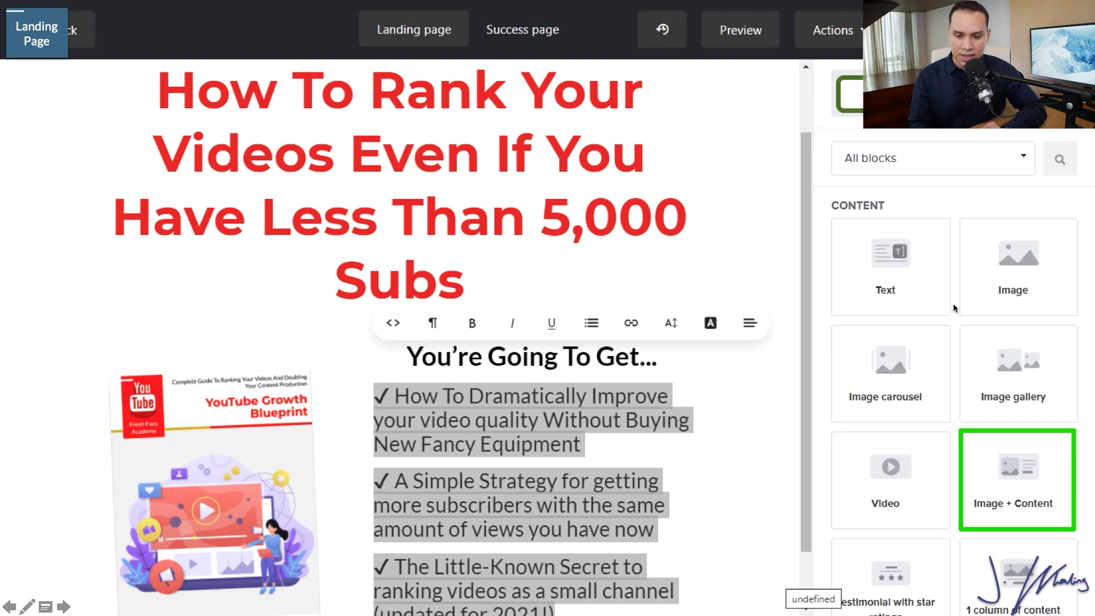
left_click(1019, 477)
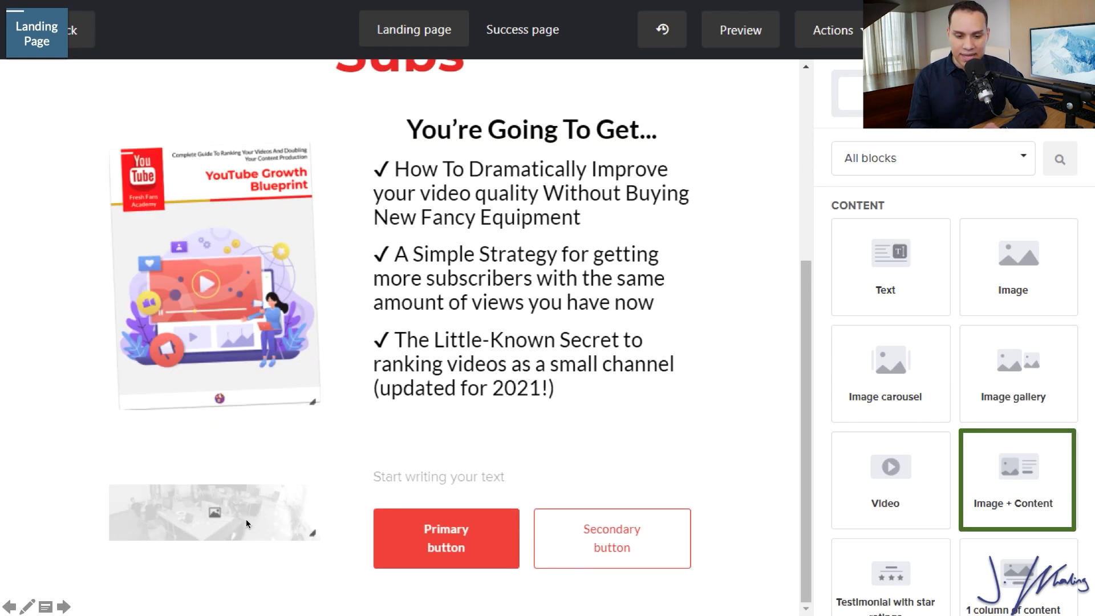
Step: Remove the buttons from the new Image + Content block and reduce its bottom spacing to the minimum
left_click(604, 540)
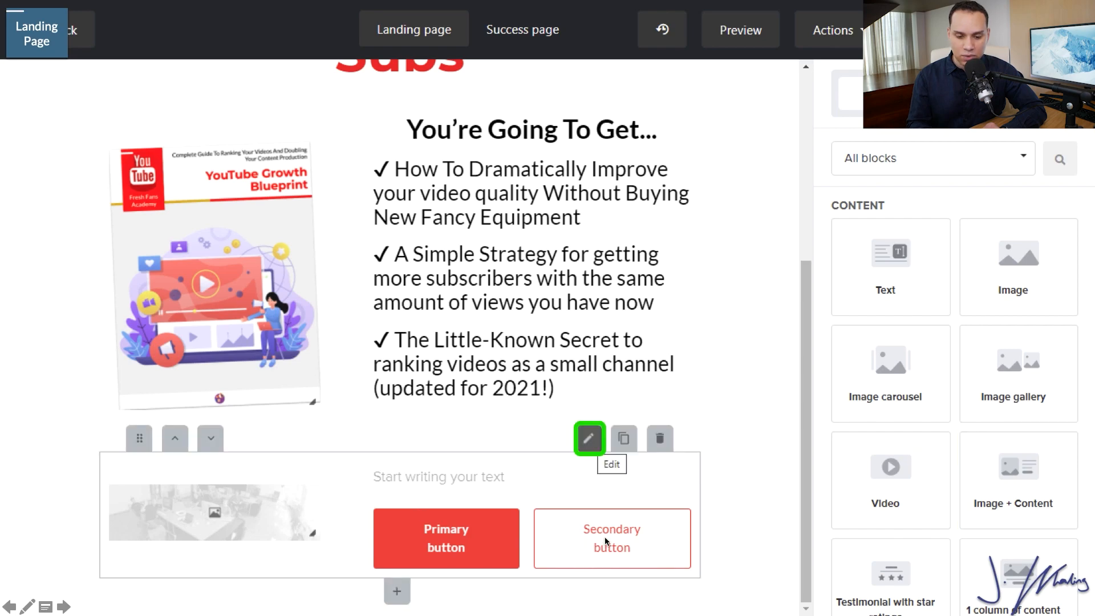
left_click(589, 436)
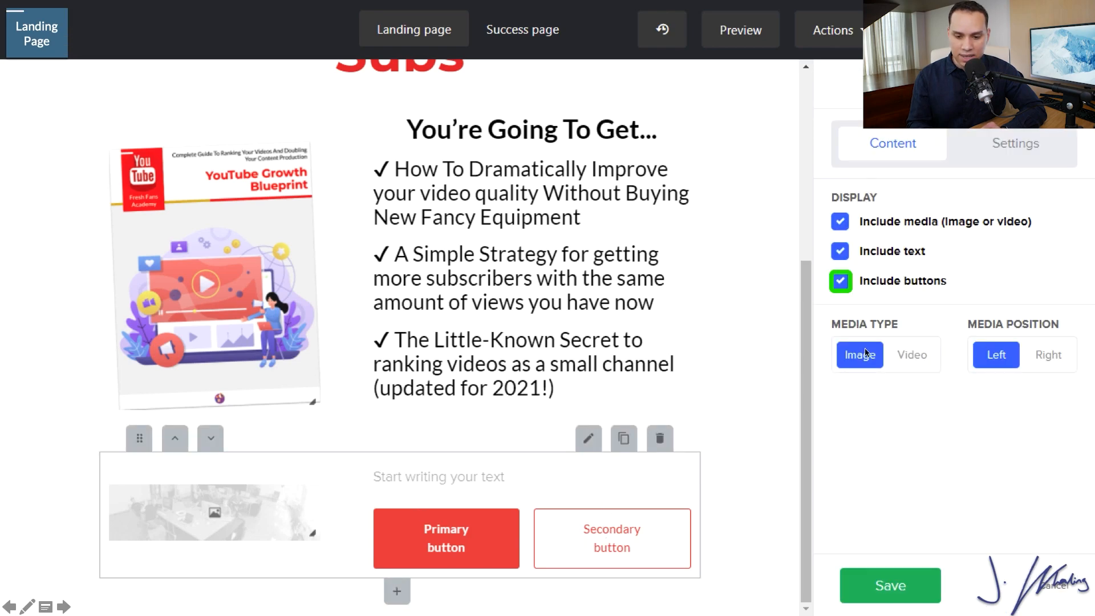
left_click(840, 281)
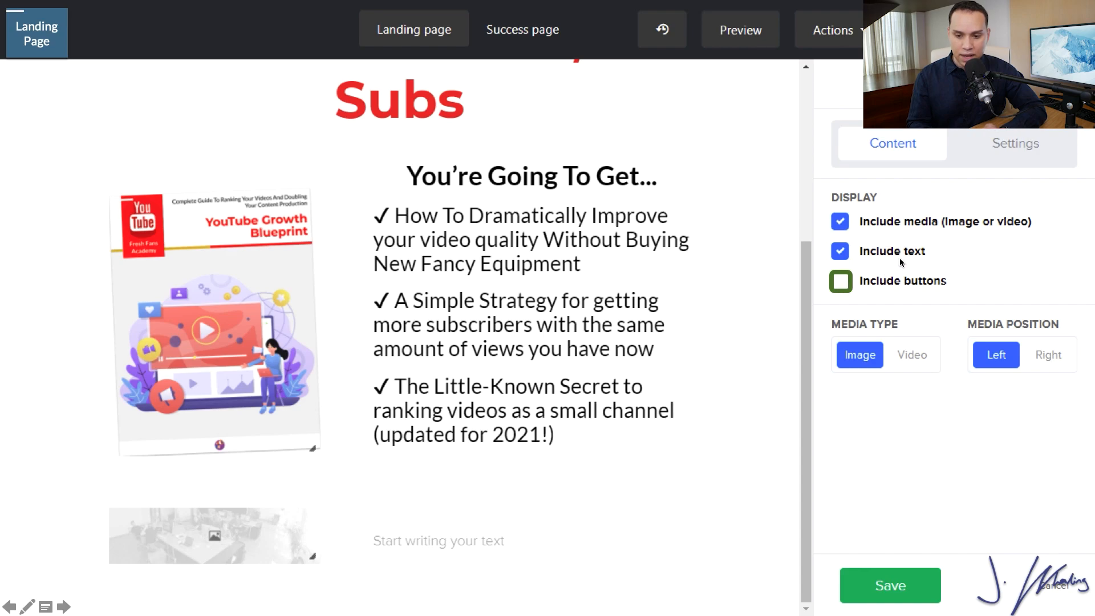
left_click(1030, 140)
left_click(997, 219)
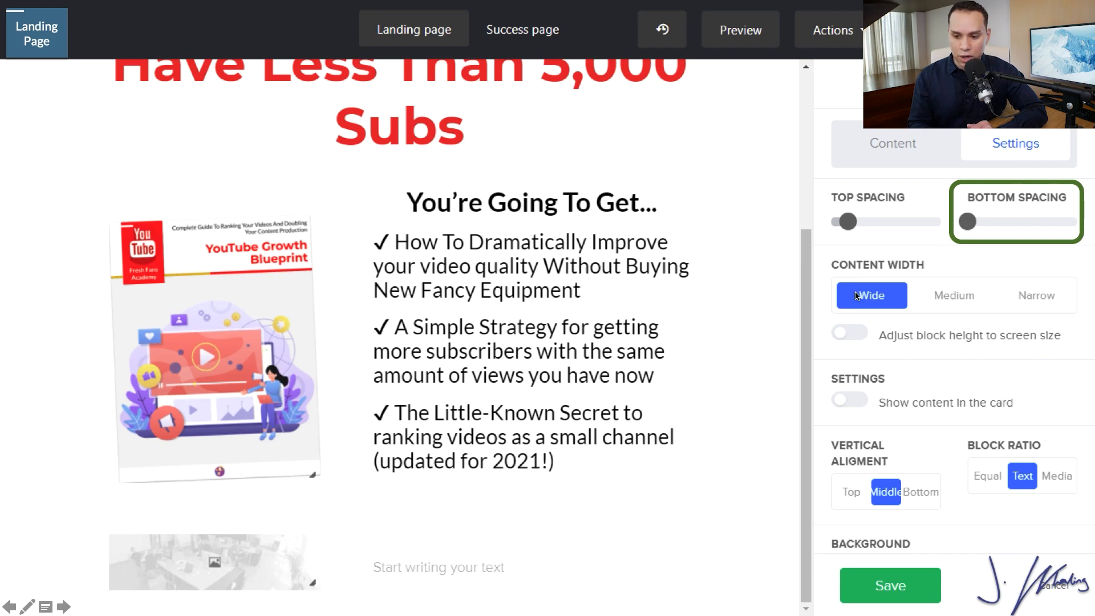
Step: Replace the new block's placeholder image with the round portrait "TUBE2|2.3 - FF Acad S..." from the file manager
left_click(223, 562)
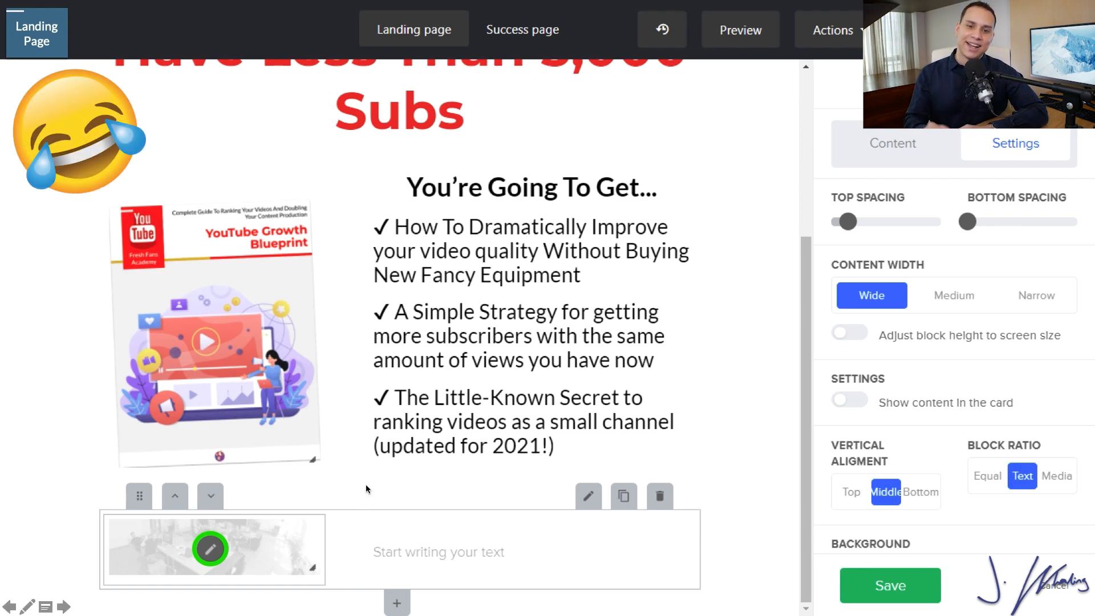
left_click(213, 551)
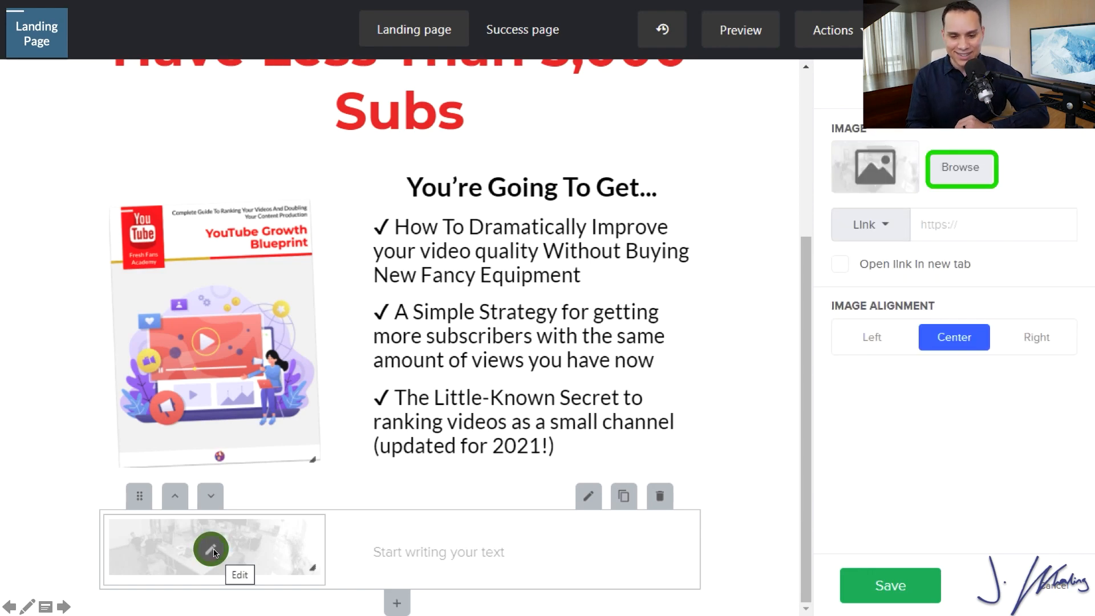
left_click(960, 169)
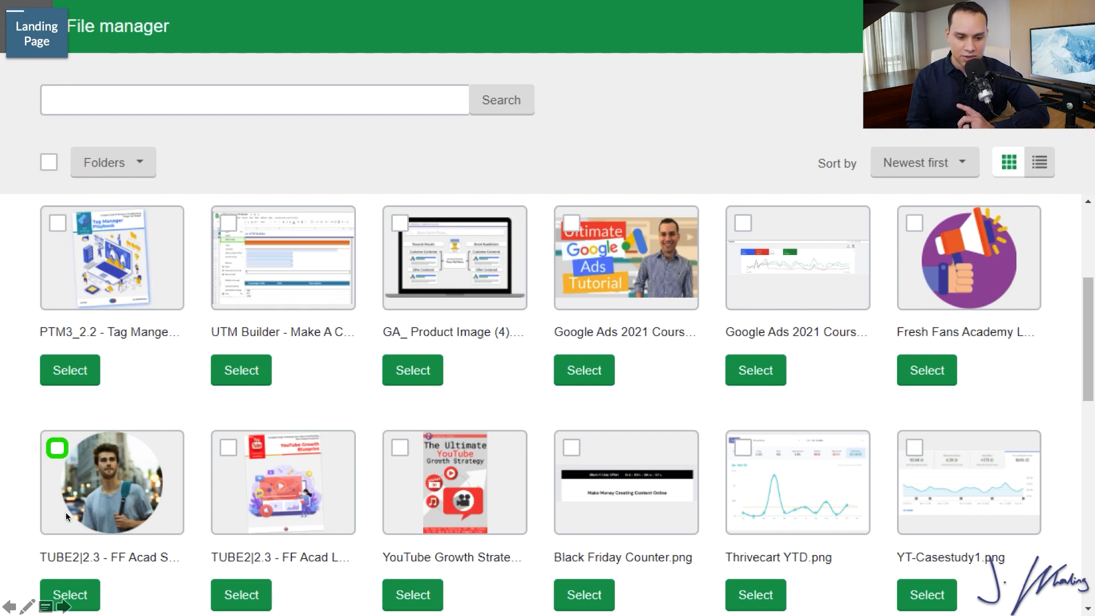
left_click(57, 448)
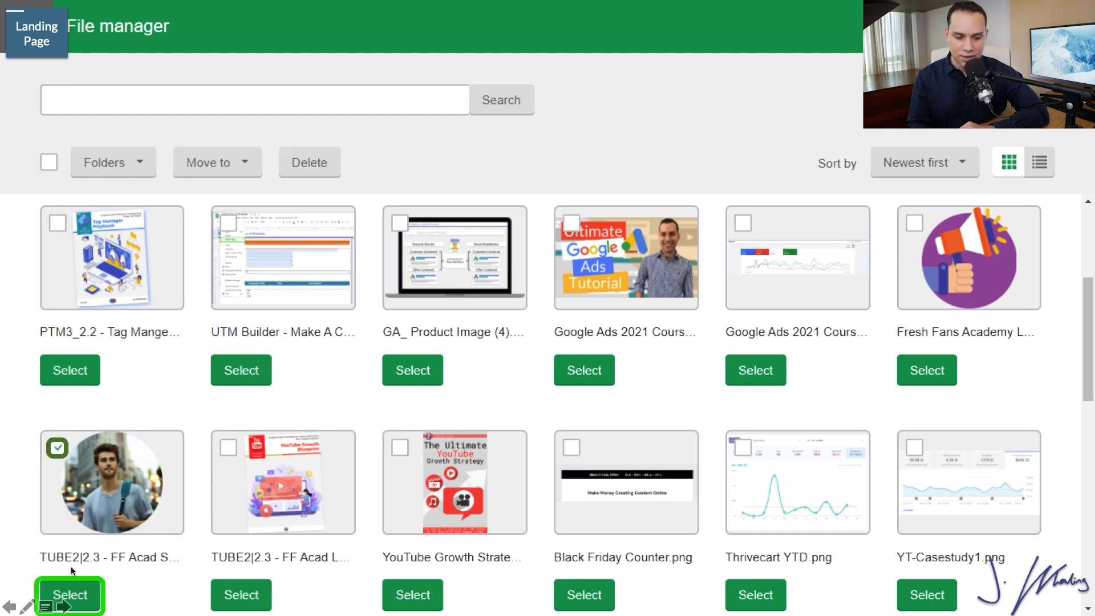
left_click(95, 588)
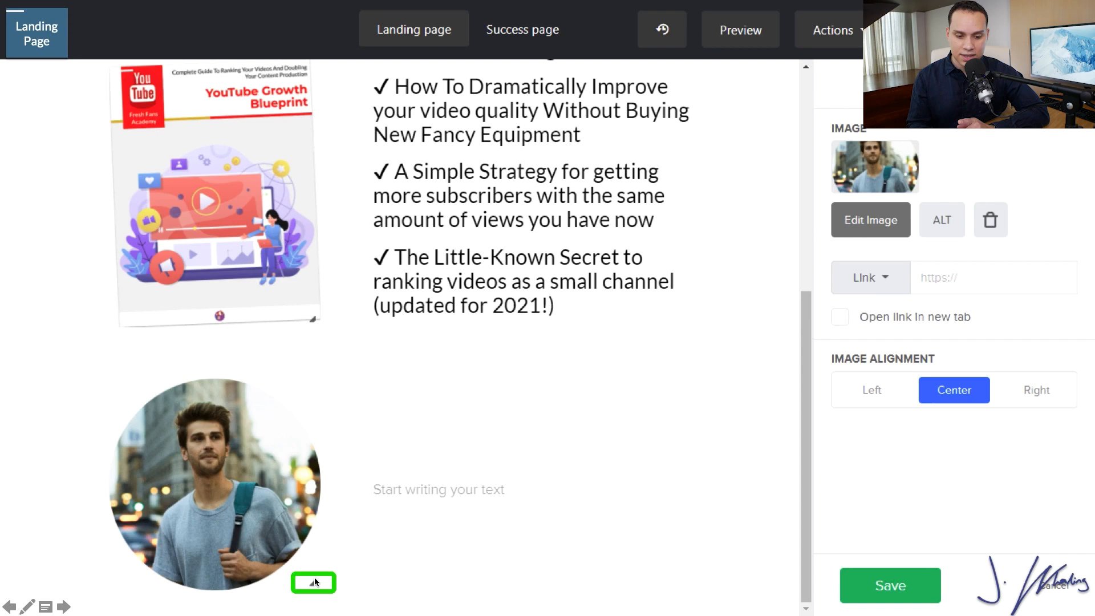
Step: Shrink the round testimonial portrait to roughly 60% of its width, align it right and save the block
left_click_drag(315, 582, 270, 581)
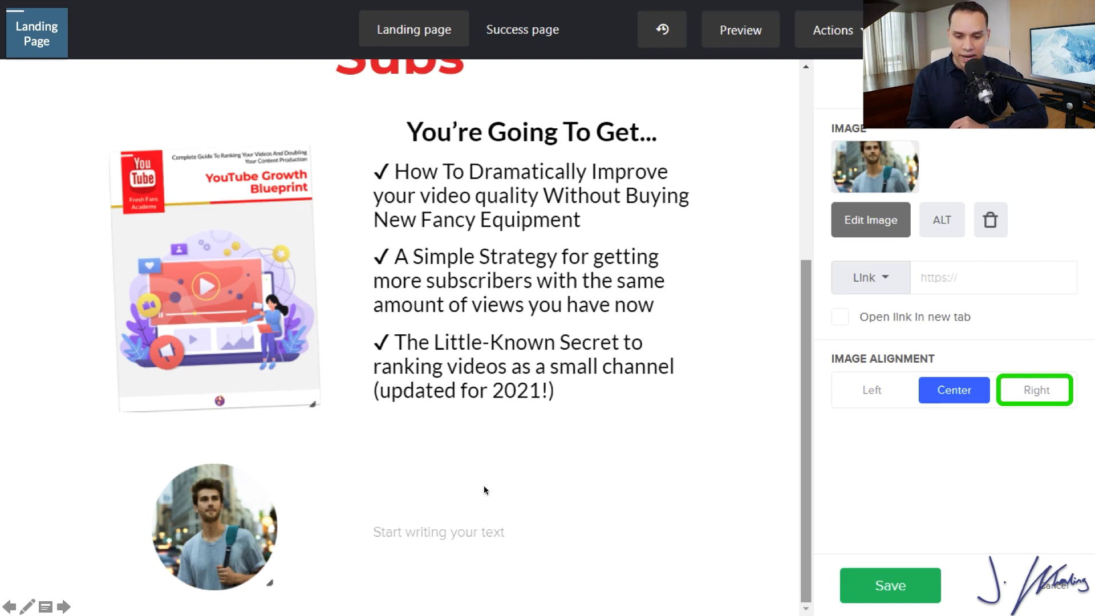
left_click(1037, 387)
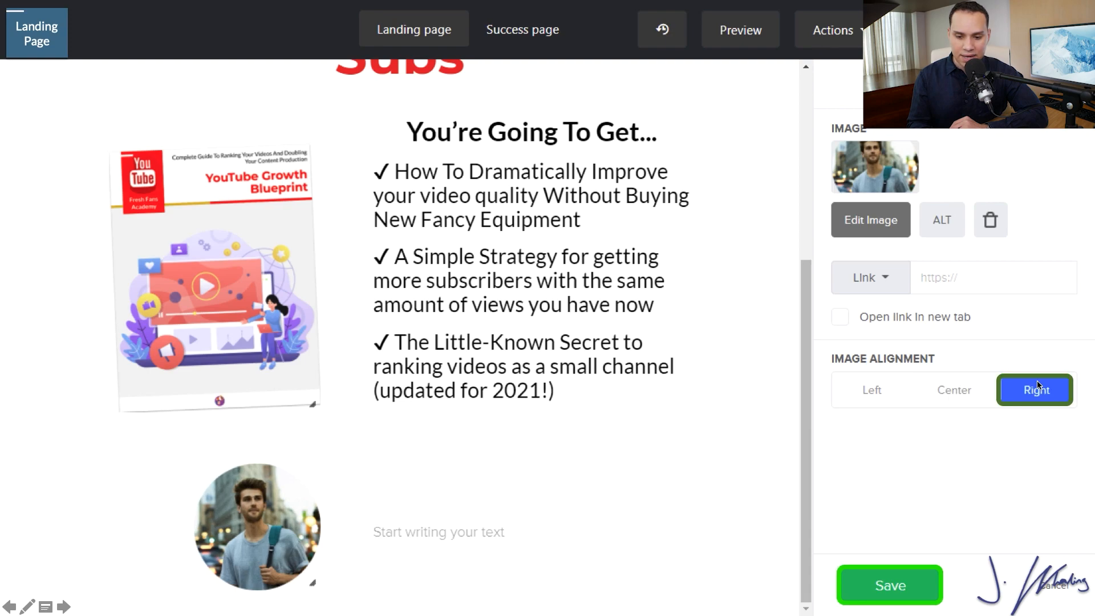
left_click(909, 576)
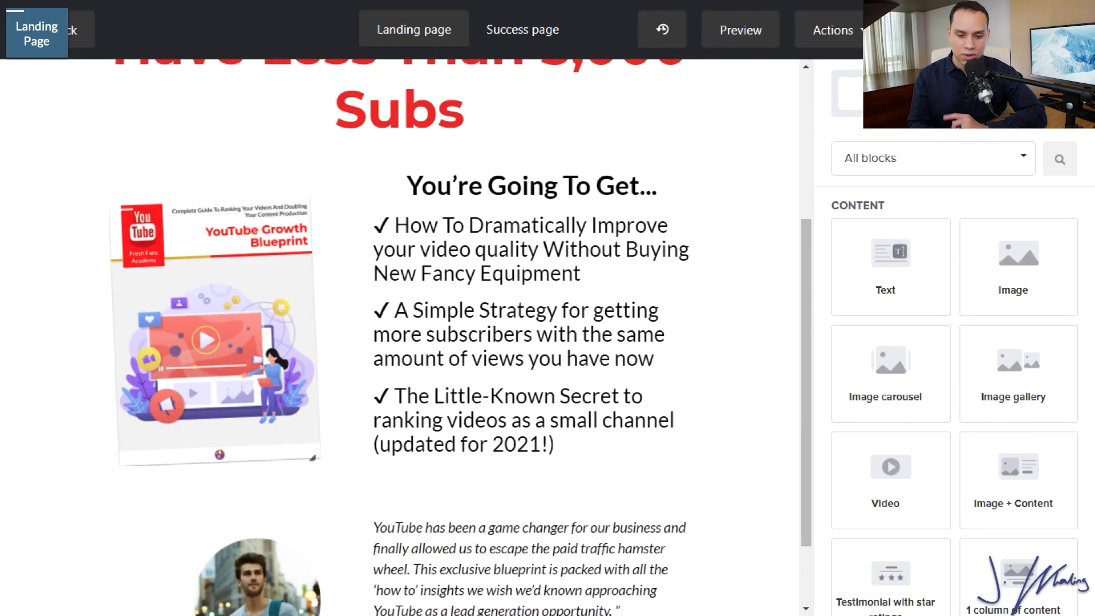
Step: Right-align the attribution line beneath the testimonial quote
left_click(570, 537)
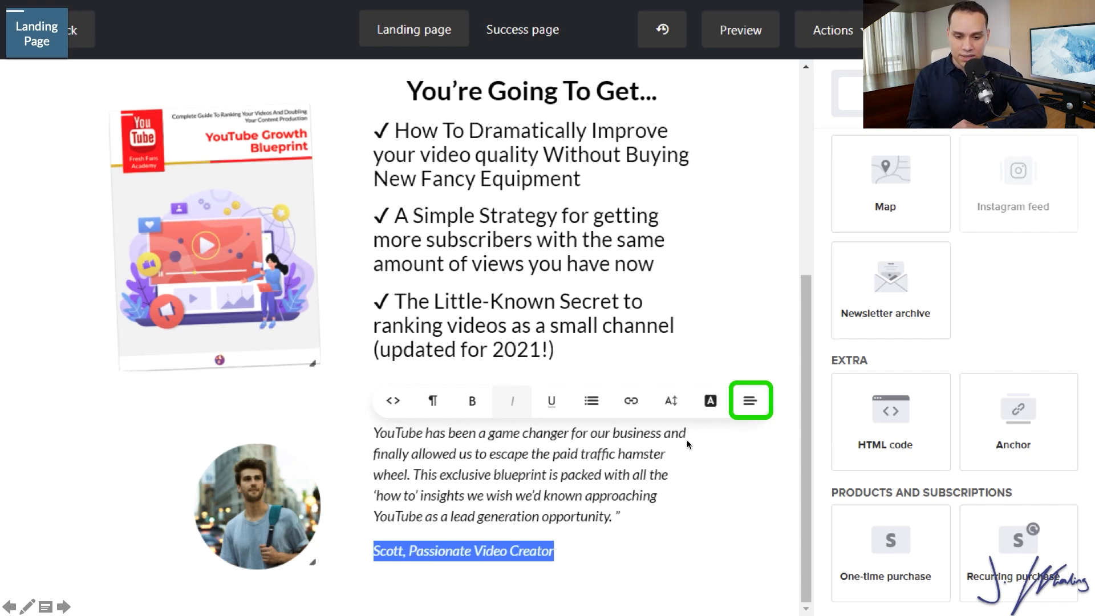
left_click(751, 398)
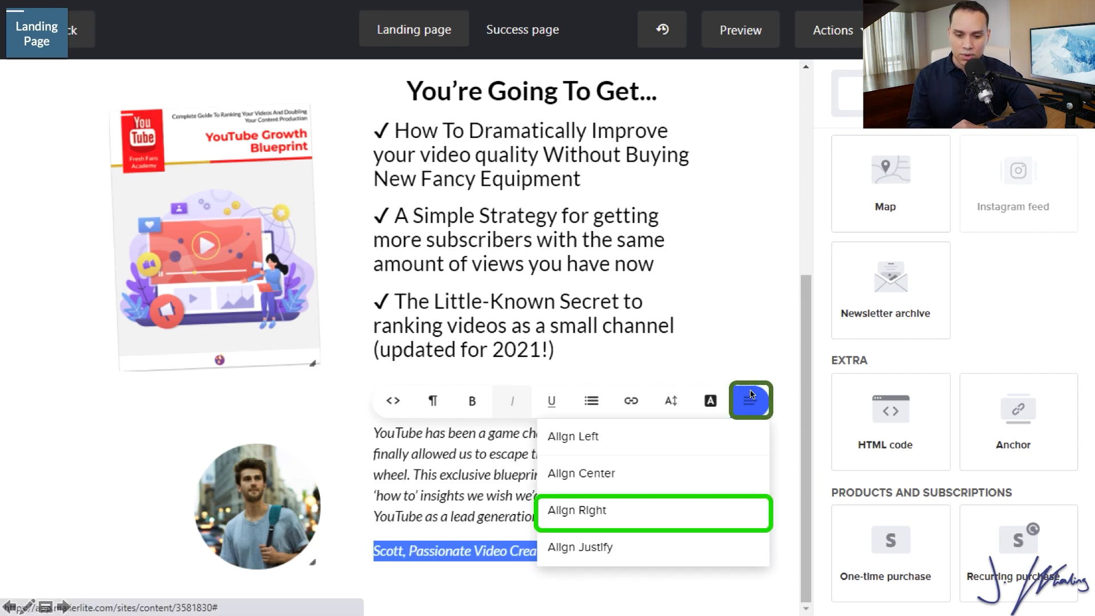
left_click(663, 523)
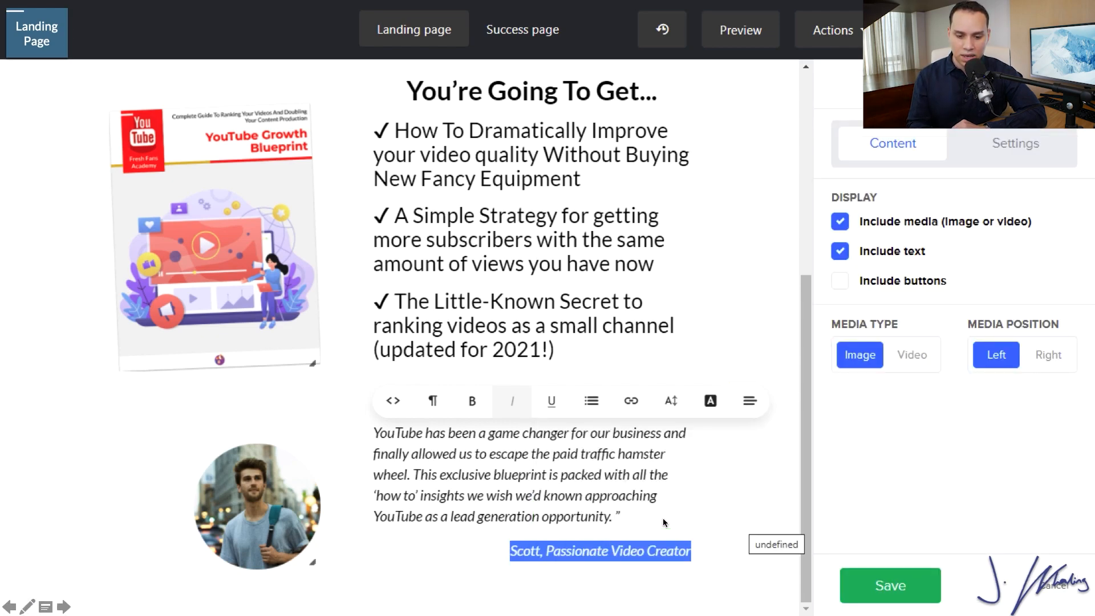
left_click(794, 516)
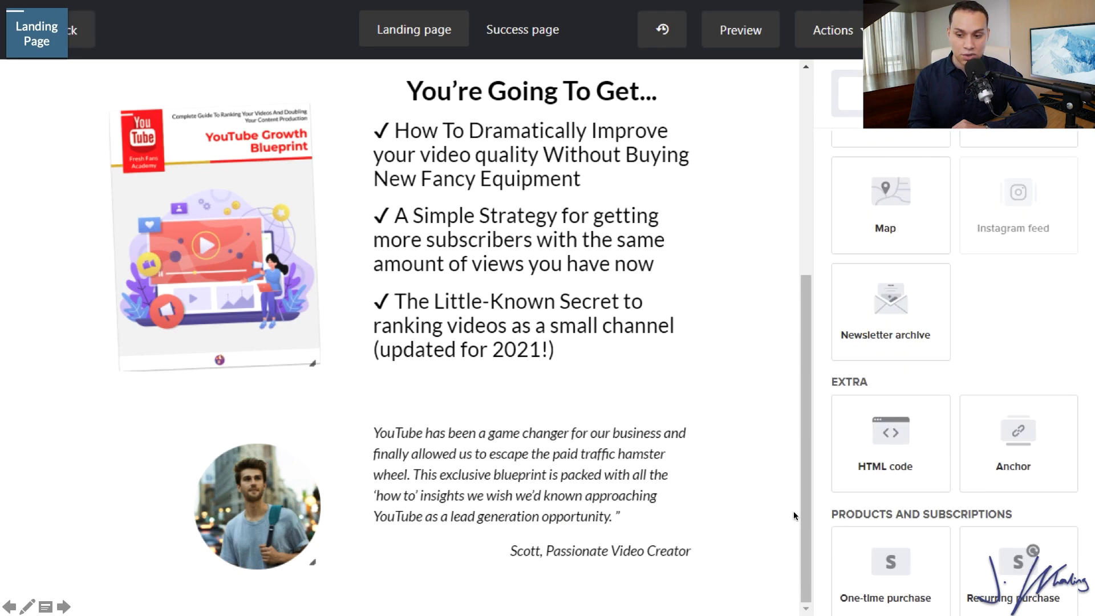
Step: Add a Signup form block below the testimonial
key("Right")
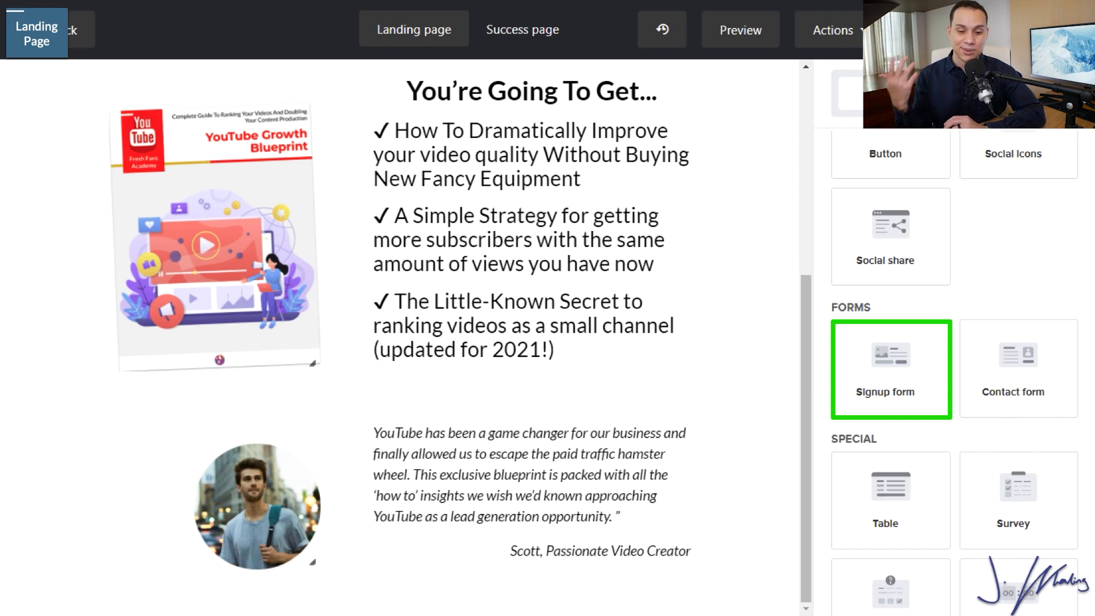
left_click(910, 375)
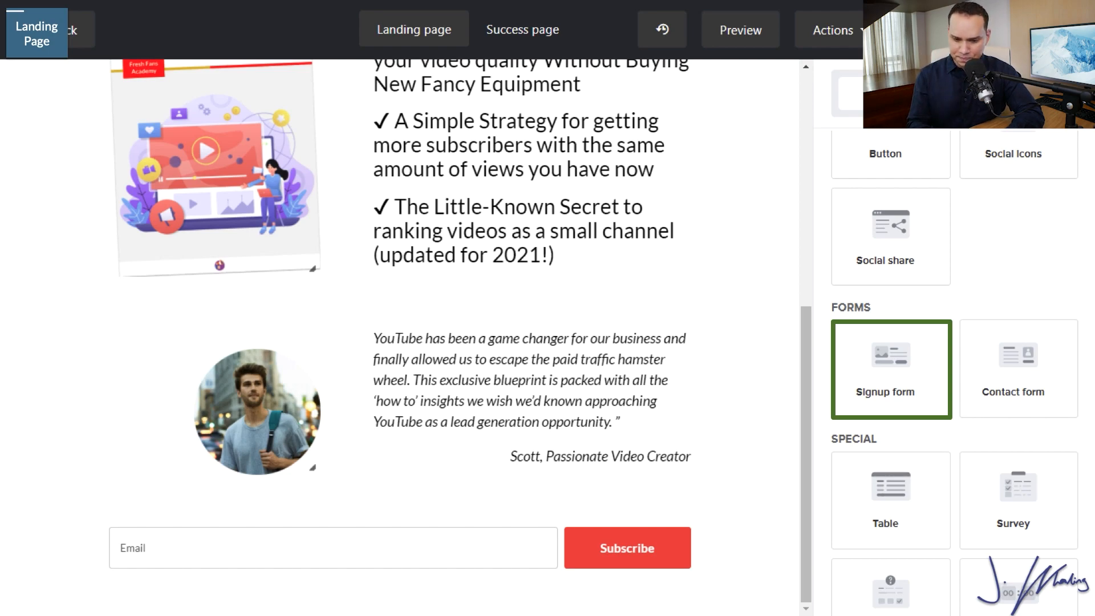
Step: Set the signup form's button text to "Get Access" and reduce the block's bottom spacing to the minimum
left_click(443, 544)
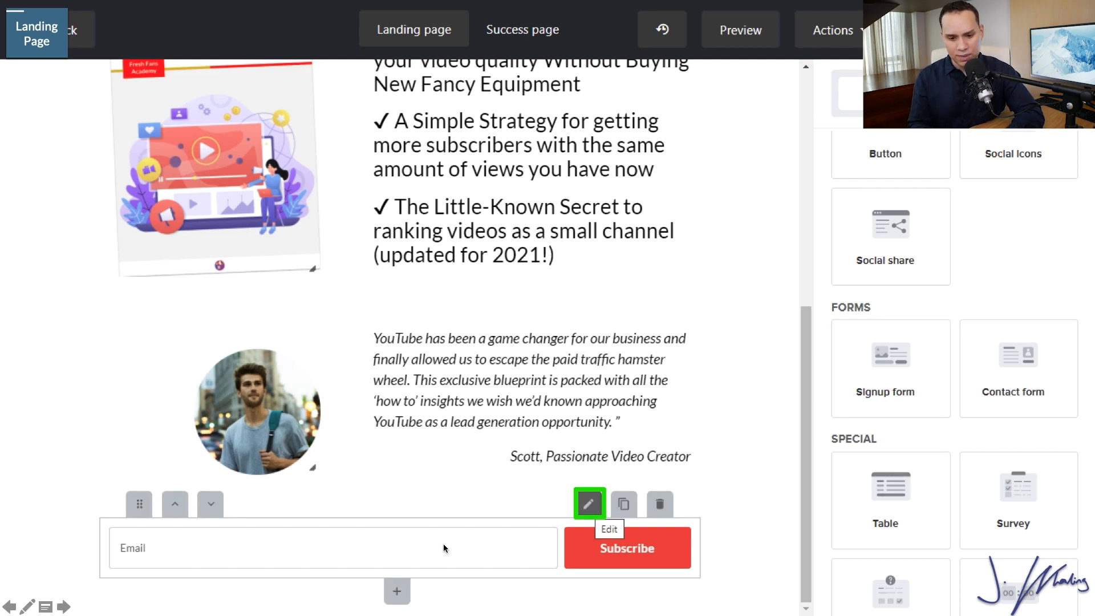
left_click(589, 504)
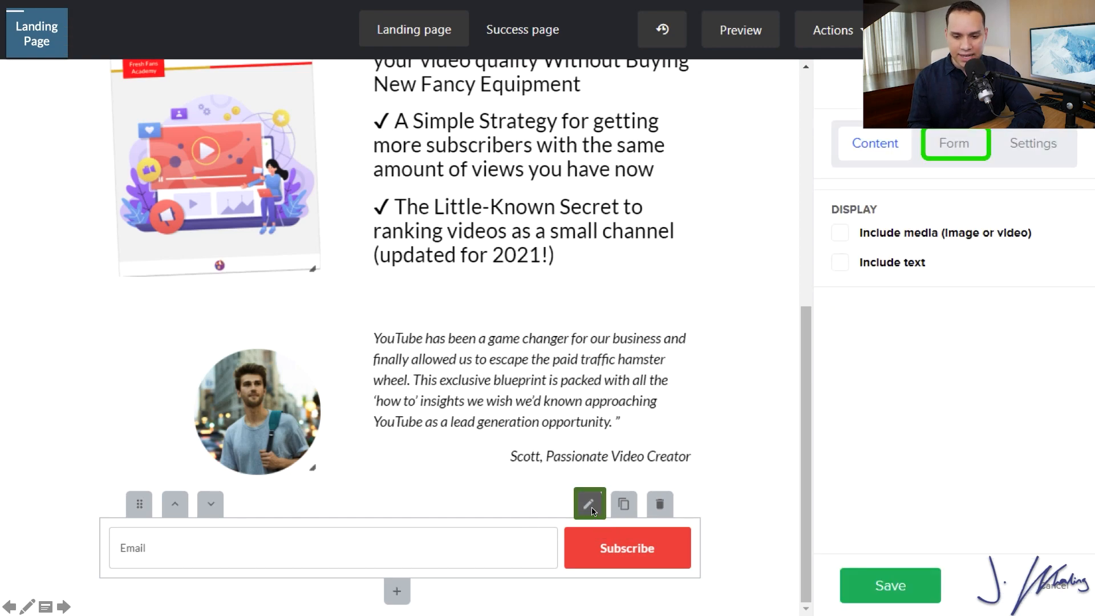
left_click(952, 150)
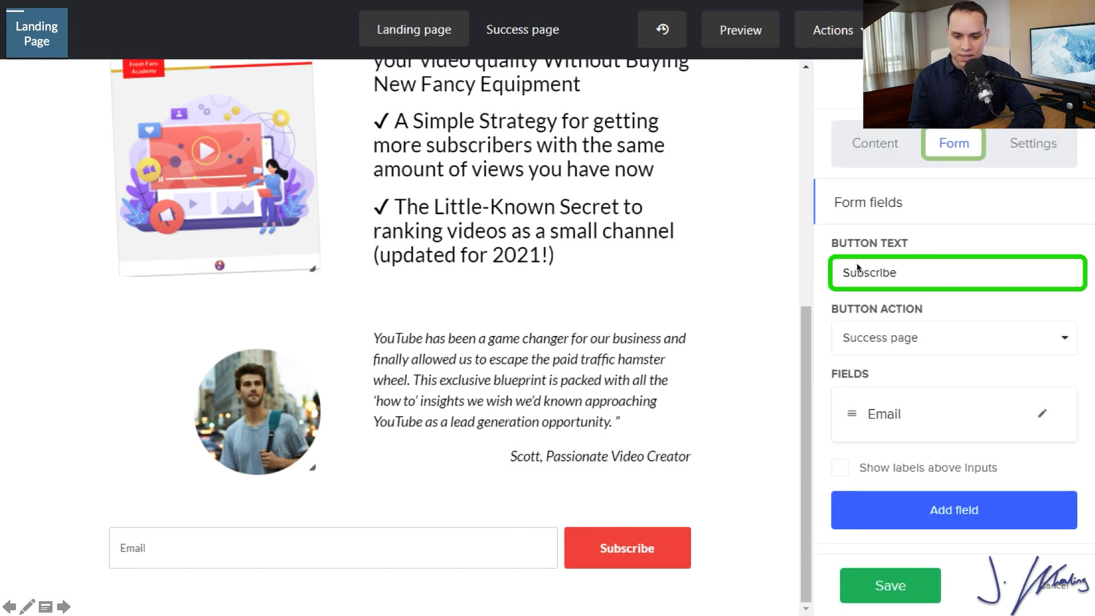
left_click(927, 277)
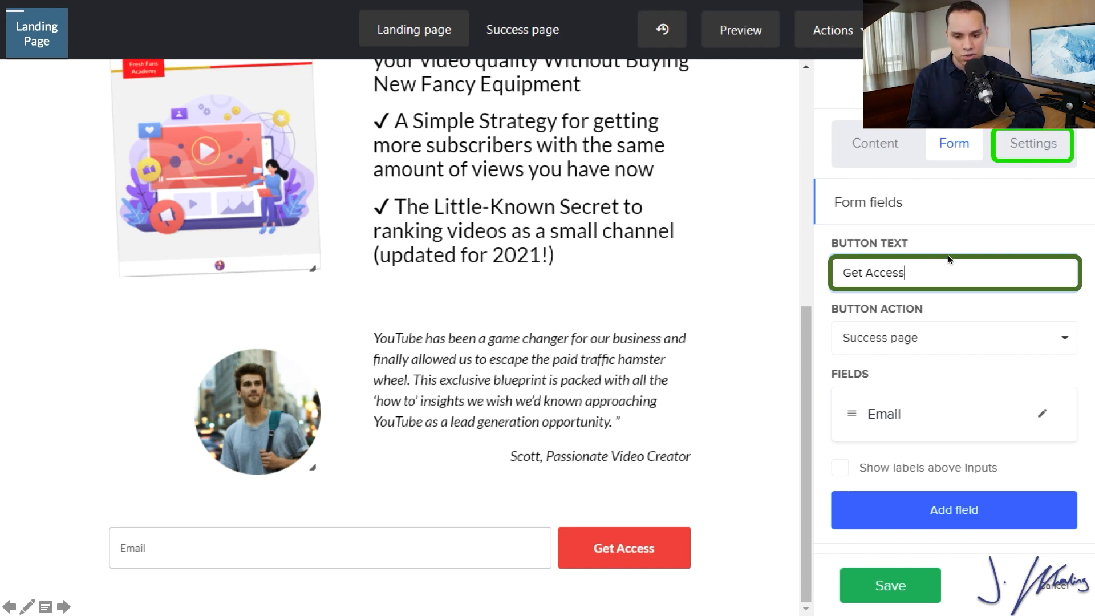
left_click(1042, 145)
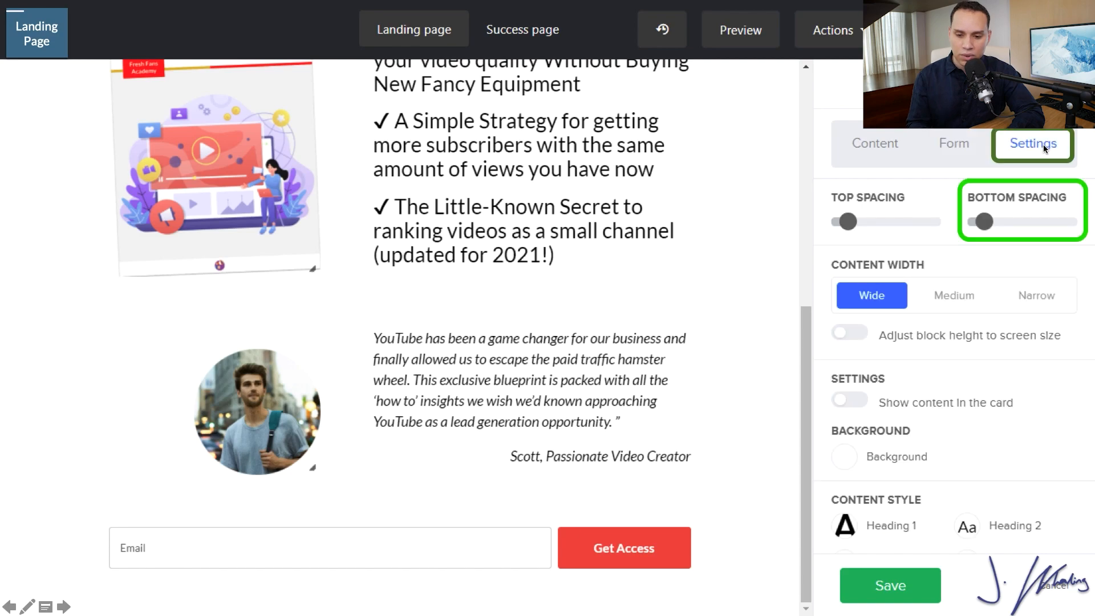
left_click_drag(990, 221, 979, 221)
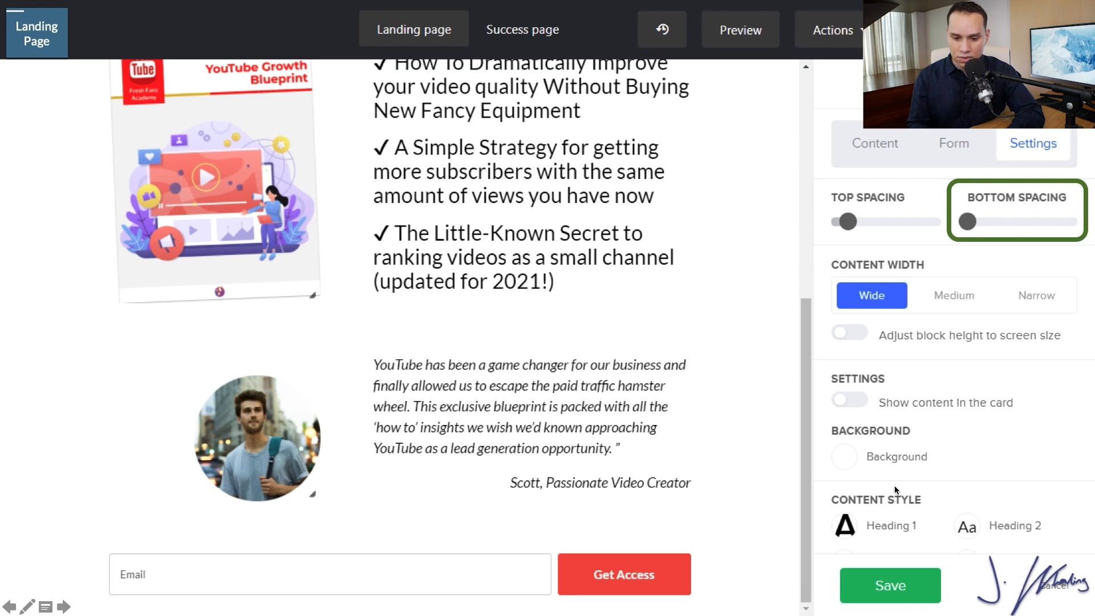
Step: Set the form button's font size to 25, slightly round its corners and reduce its vertical spacing
scroll(895, 490, "down", 5)
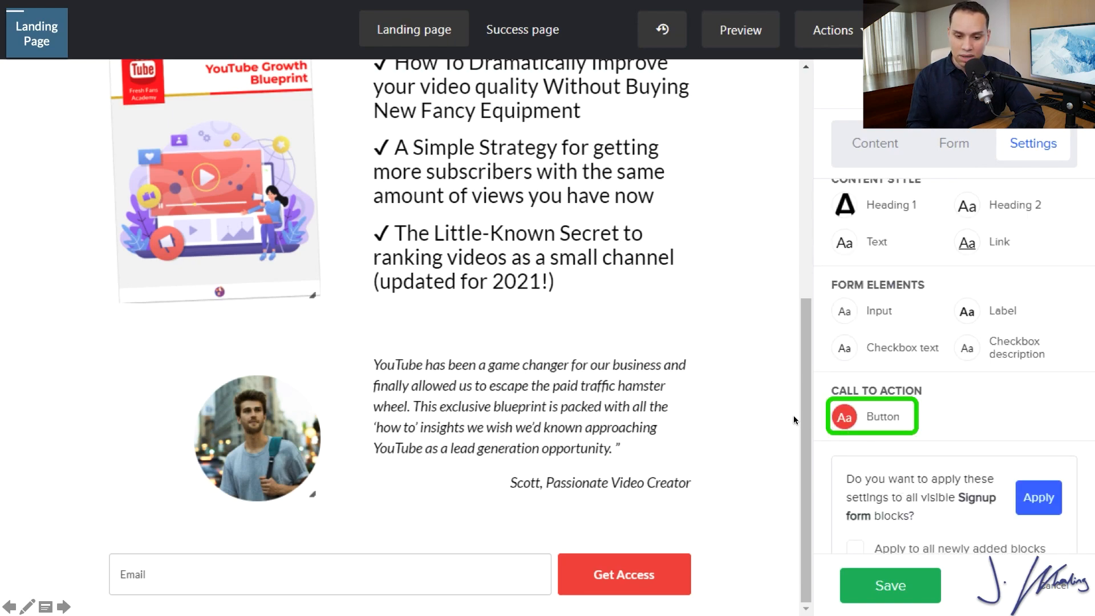
left_click(844, 415)
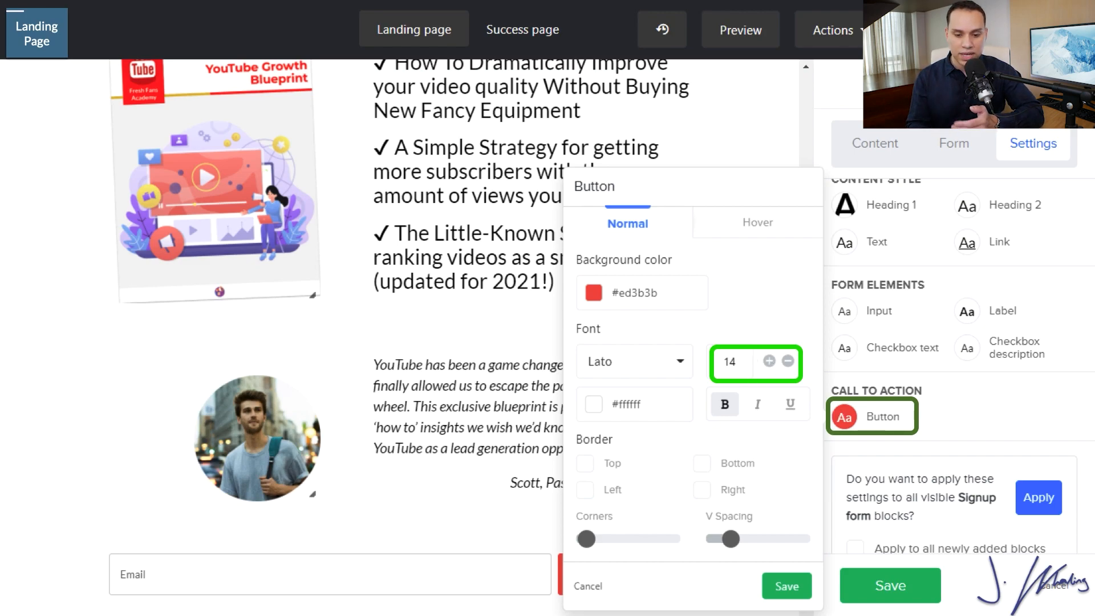
left_click(775, 364)
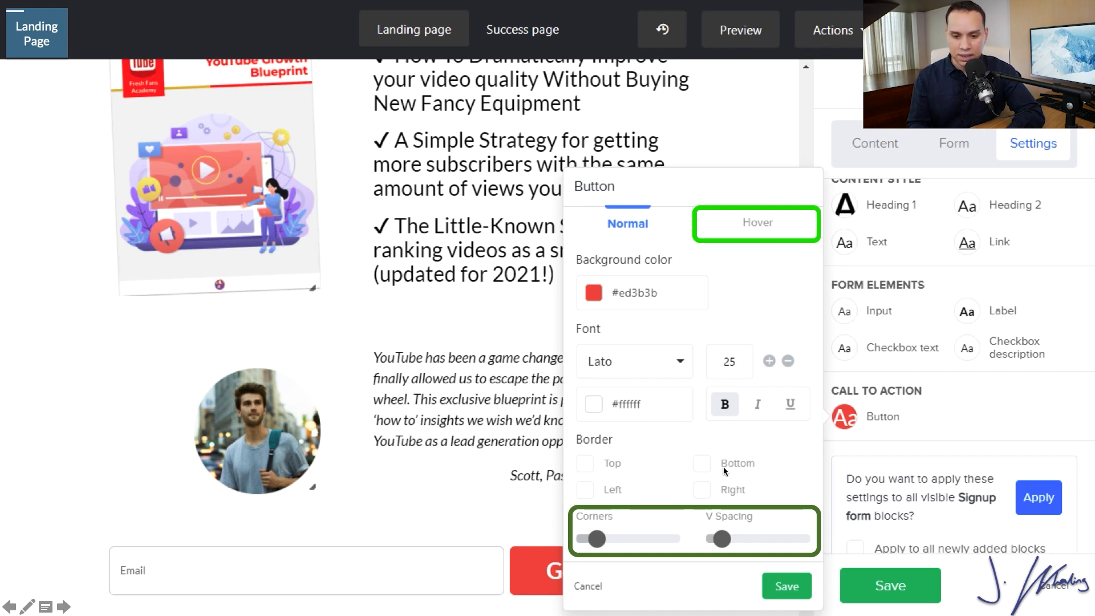
Step: Set the form button's hover background color to green #28a745 and save the button style
left_click(768, 223)
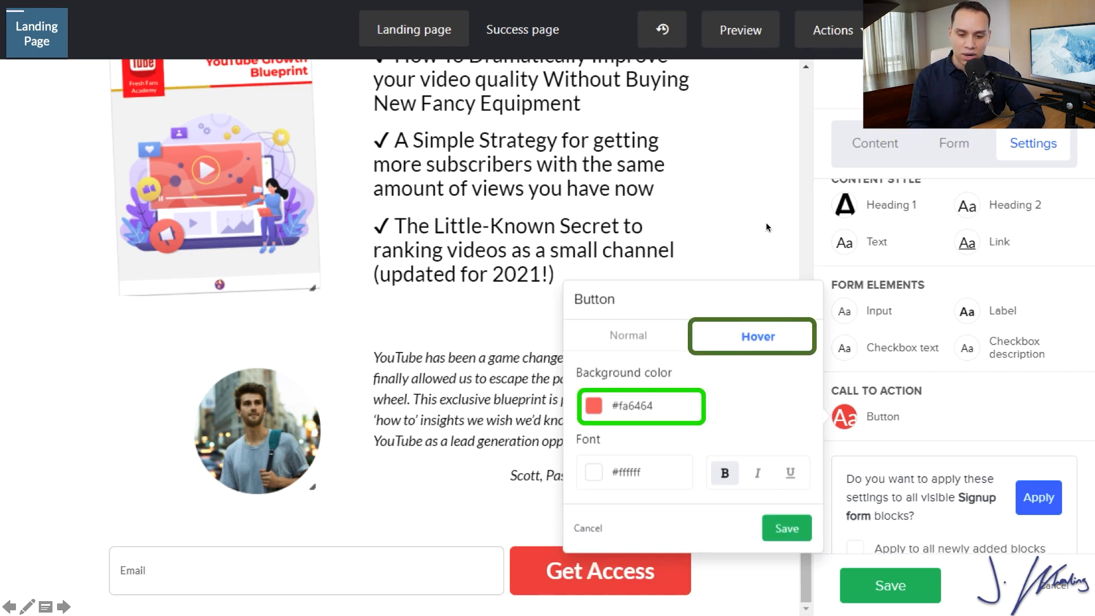
left_click(594, 406)
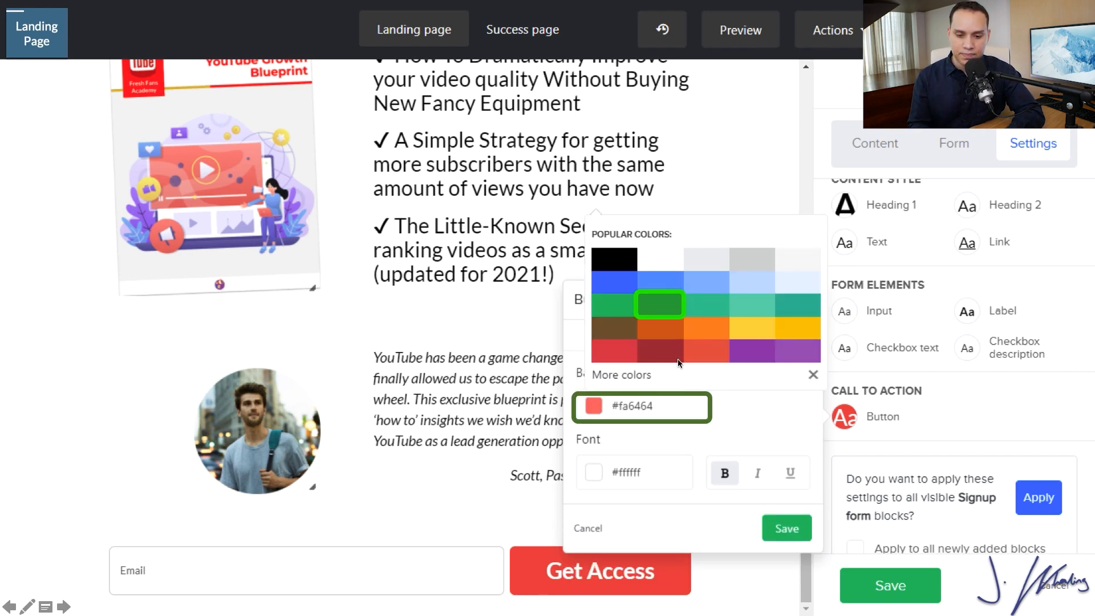
left_click(663, 308)
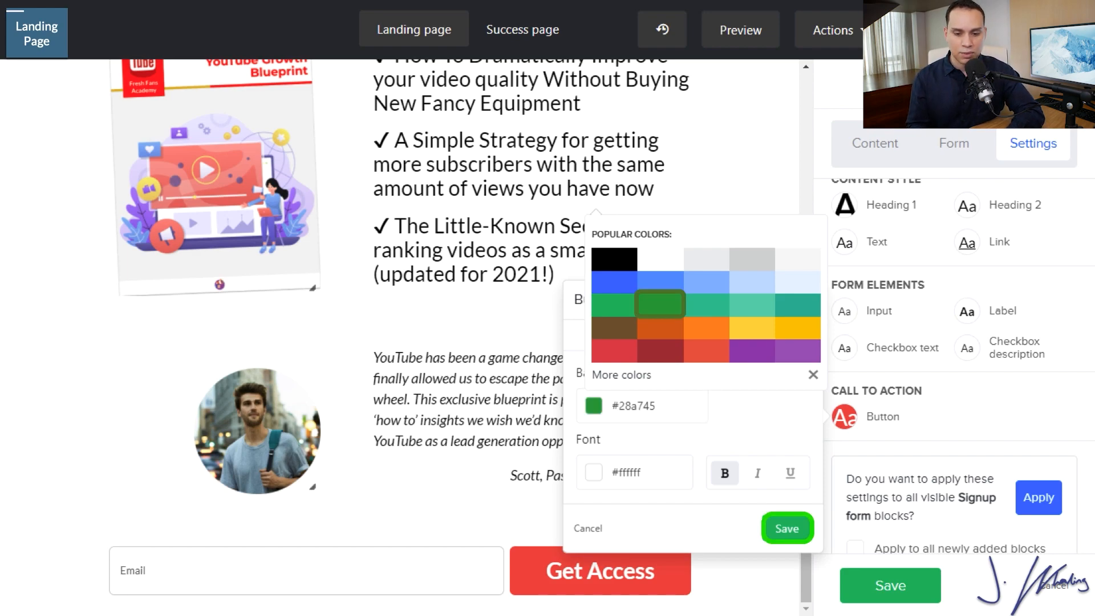
left_click(789, 528)
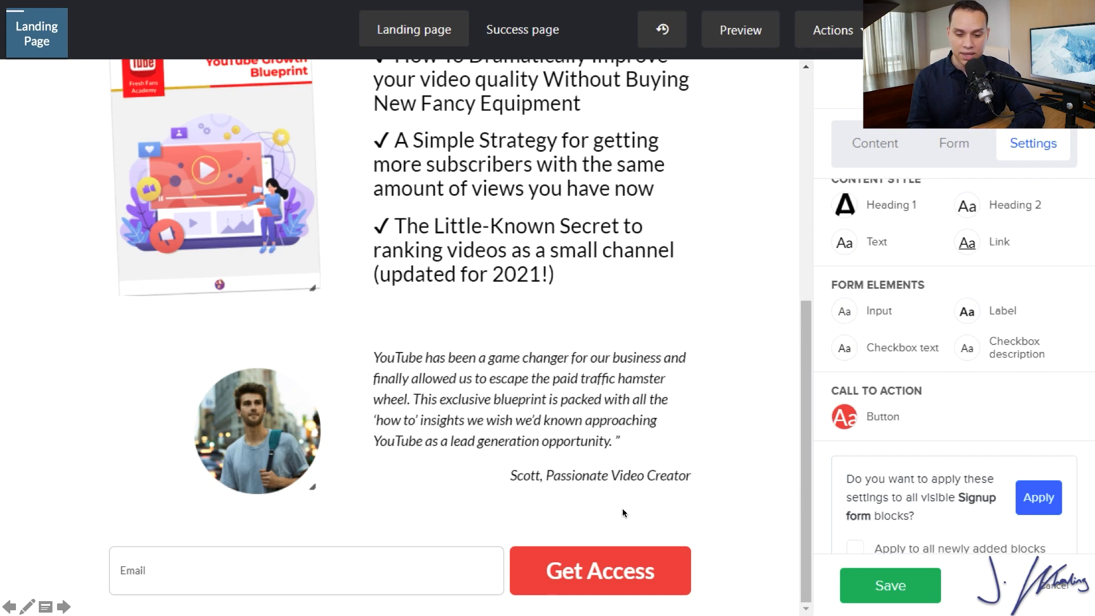
mouse_move(631, 559)
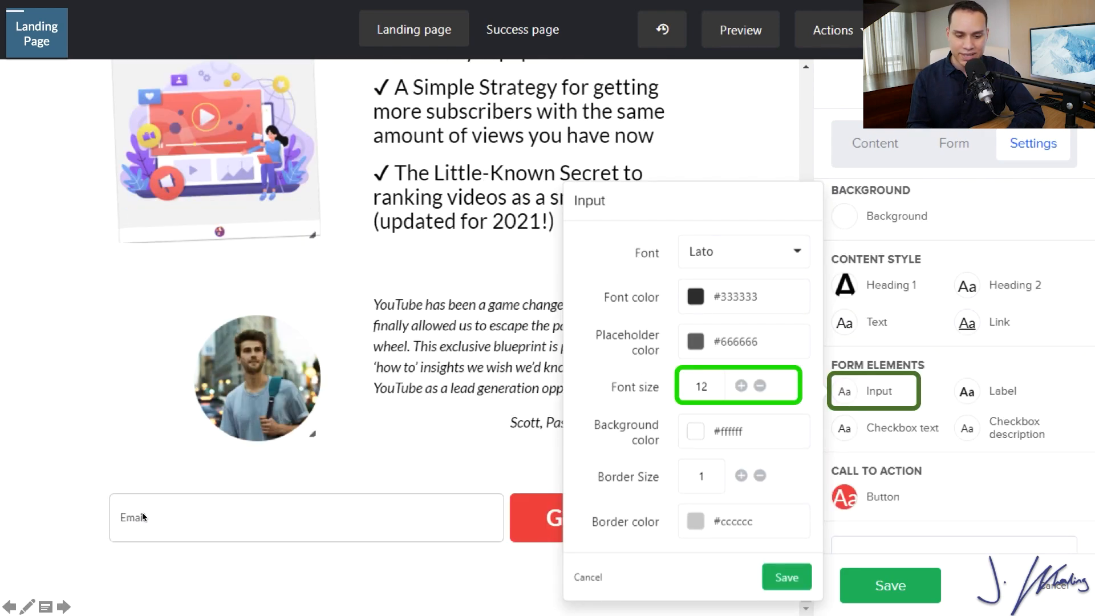
Step: Set the signup form's input font size to 18, then save the input style and the form block
left_click(741, 385)
left_click(741, 386)
left_click(741, 386)
left_click(741, 385)
left_click(741, 385)
left_click(741, 385)
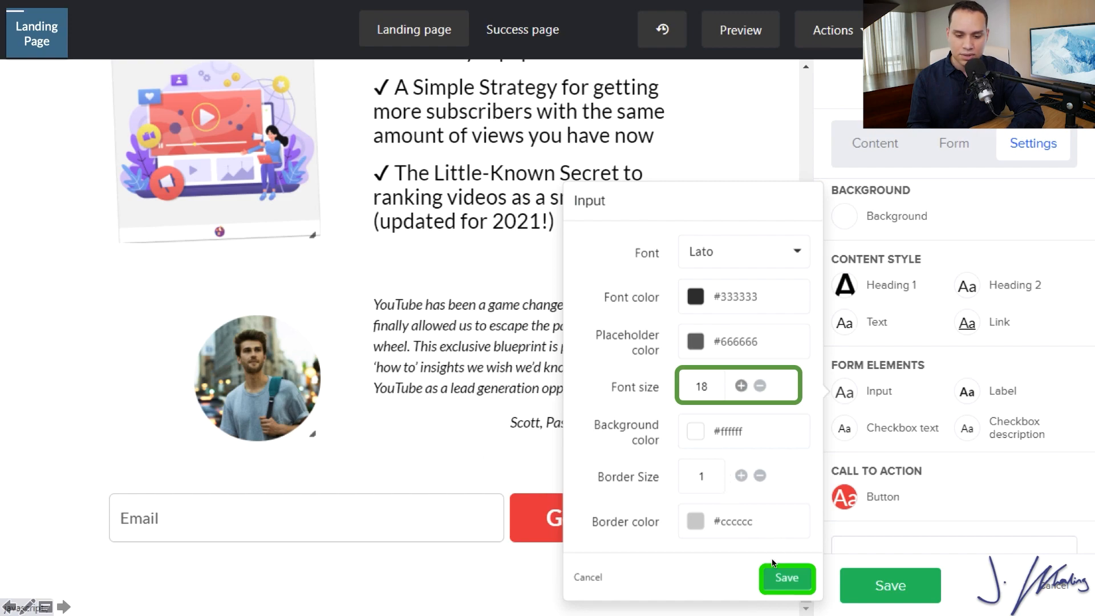
left_click(789, 576)
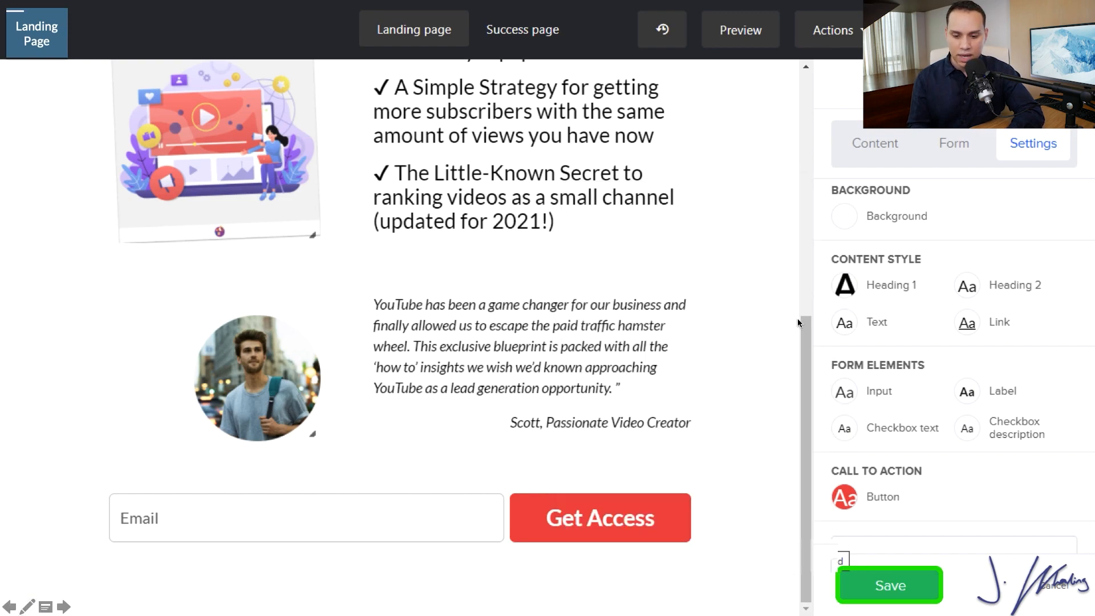
left_click(891, 583)
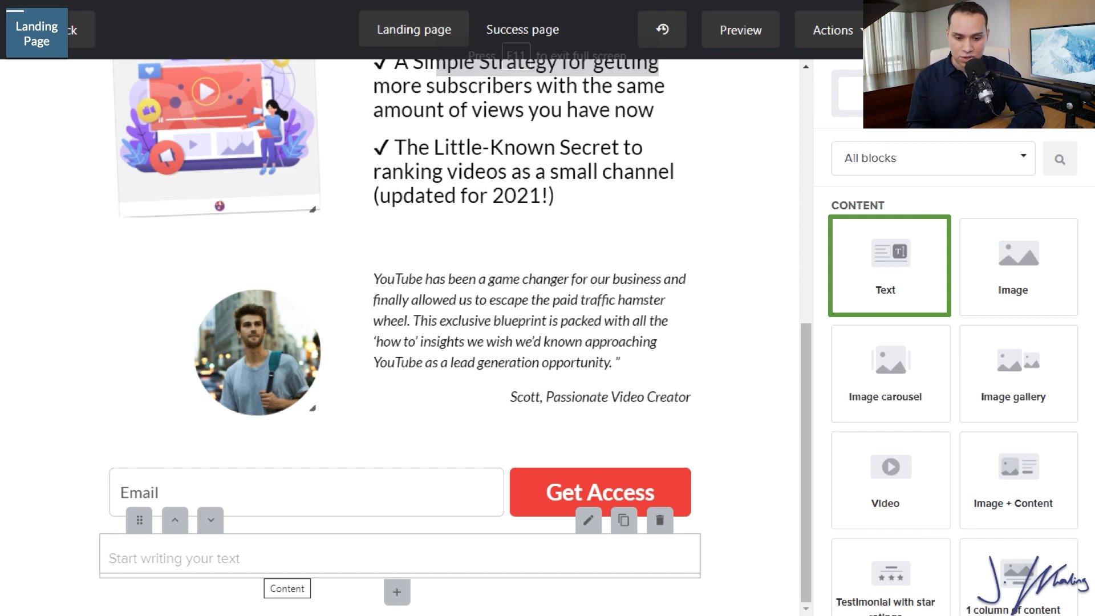
Step: Copy the italic disclaimer paragraph from the page outline document into the empty text block below the signup form
left_click(567, 552)
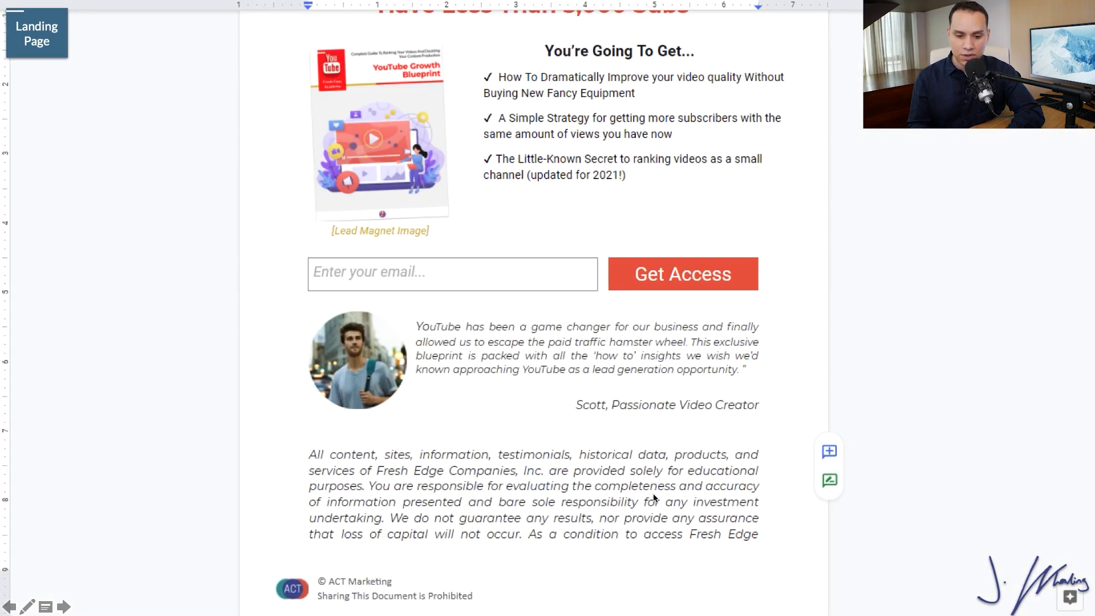
left_click(610, 508)
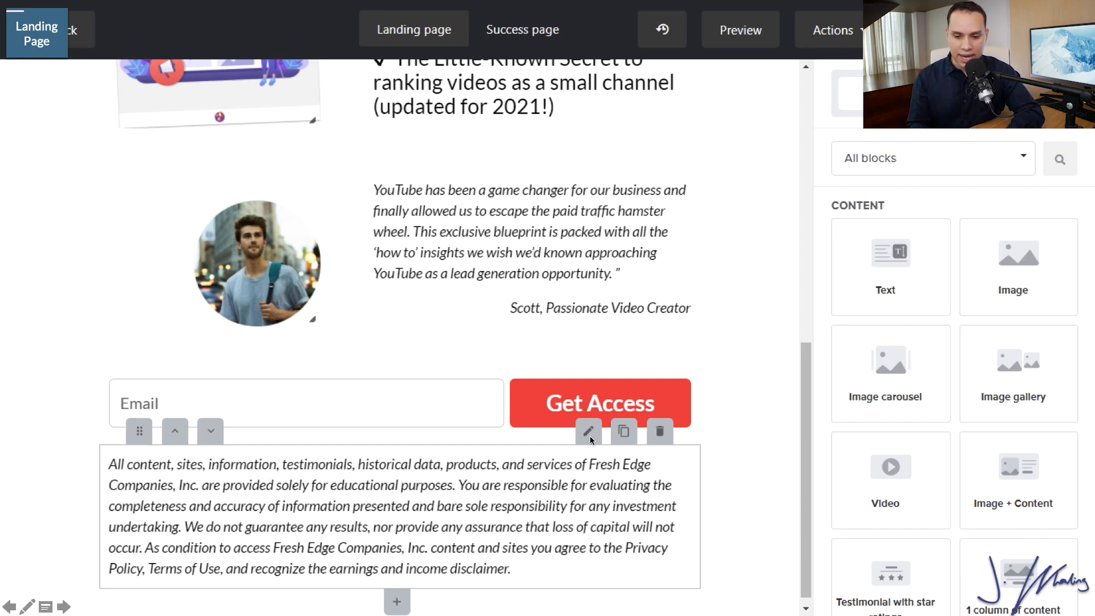
Step: Reduce the whole disclaimer paragraph's font size and center-align it
triple_click(572, 467)
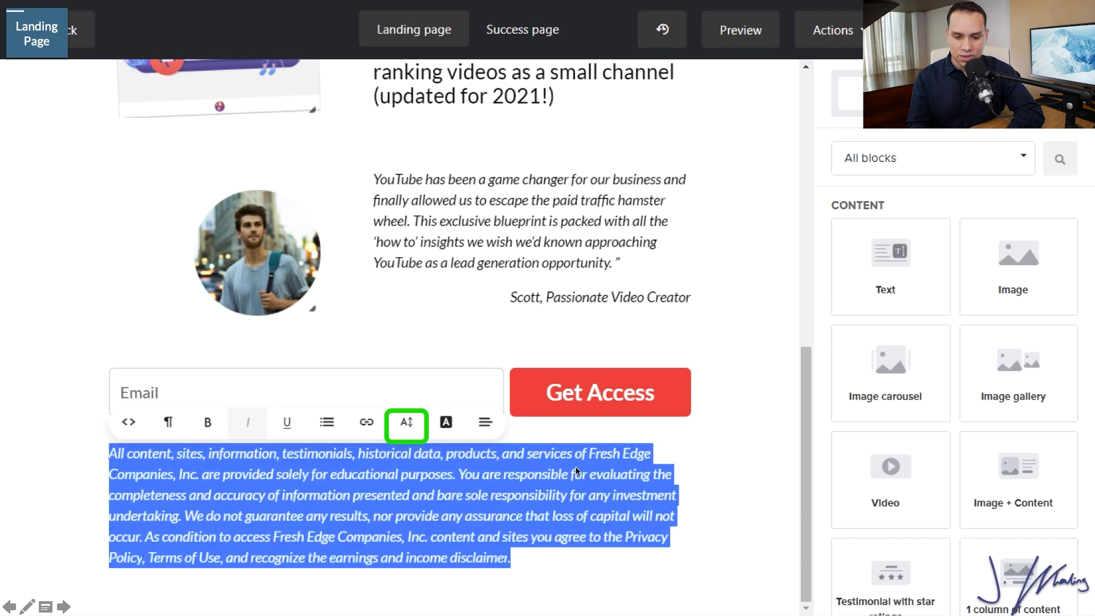
left_click(406, 422)
left_click(454, 459)
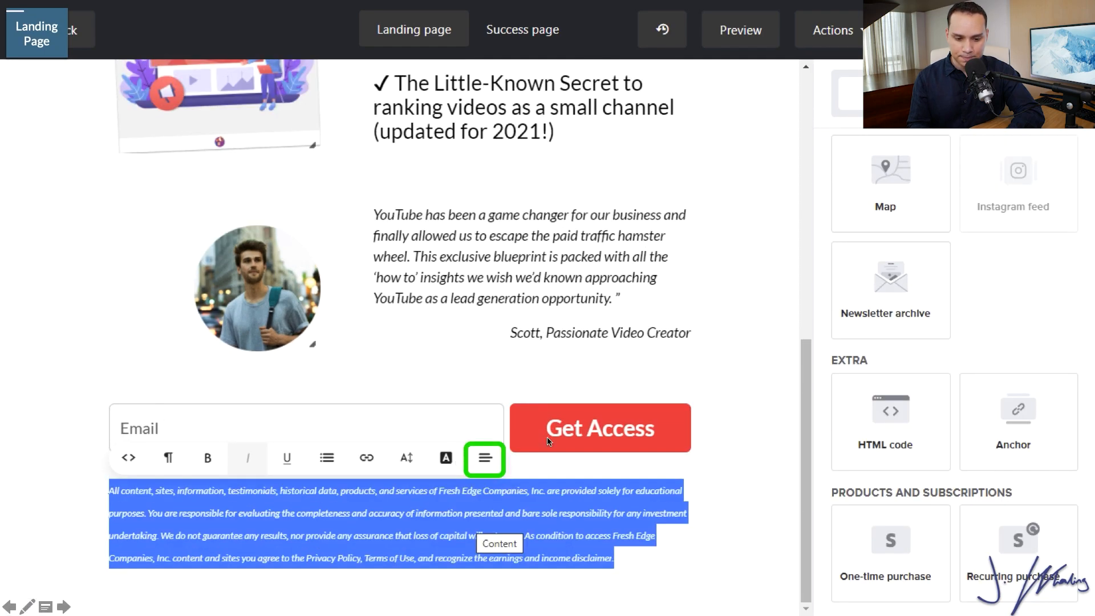
left_click(485, 458)
left_click(543, 529)
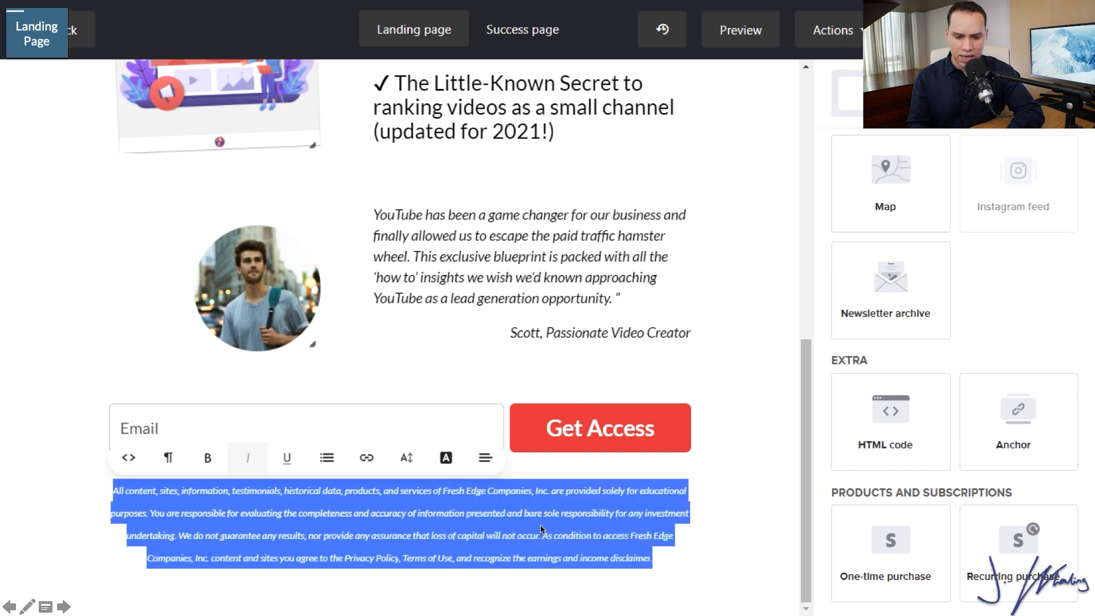
left_click(758, 453)
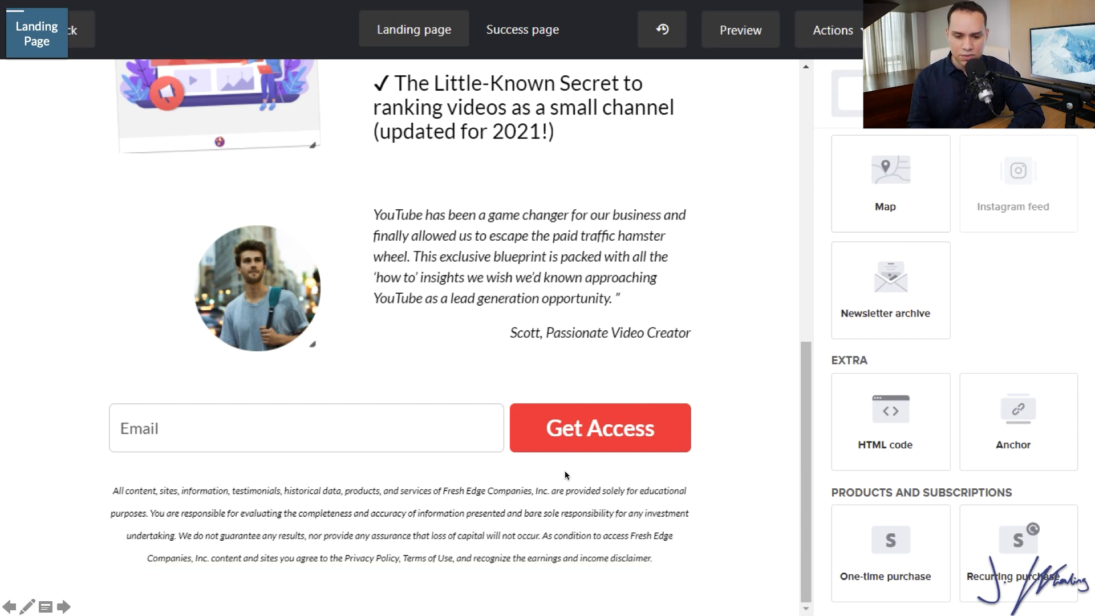
left_click(618, 491)
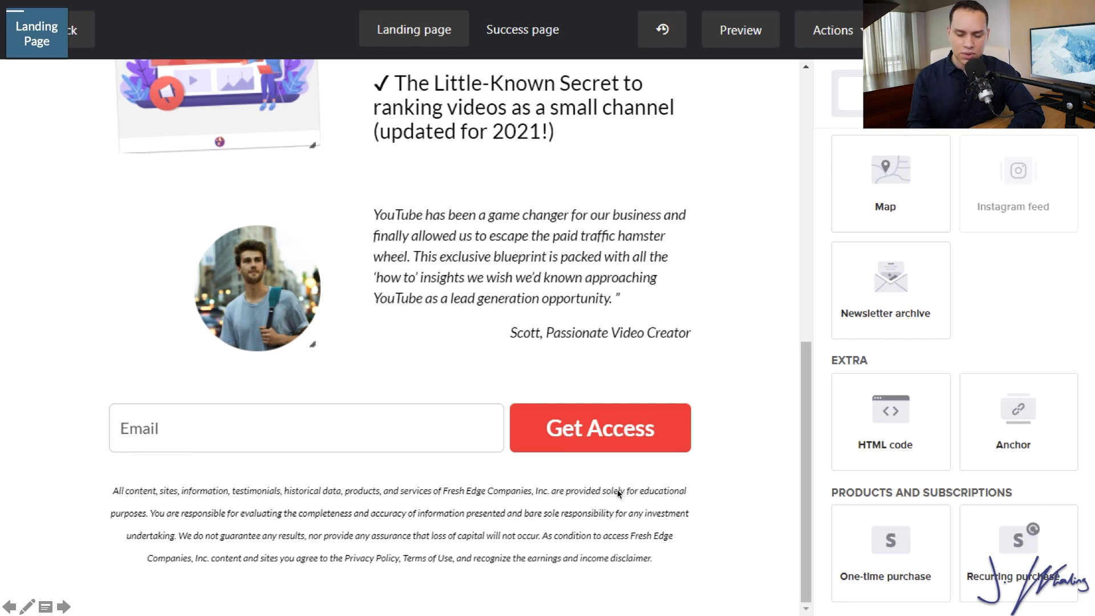
Step: Edit the disclaimer text block and reduce its bottom spacing to the minimum
mouse_move(588, 497)
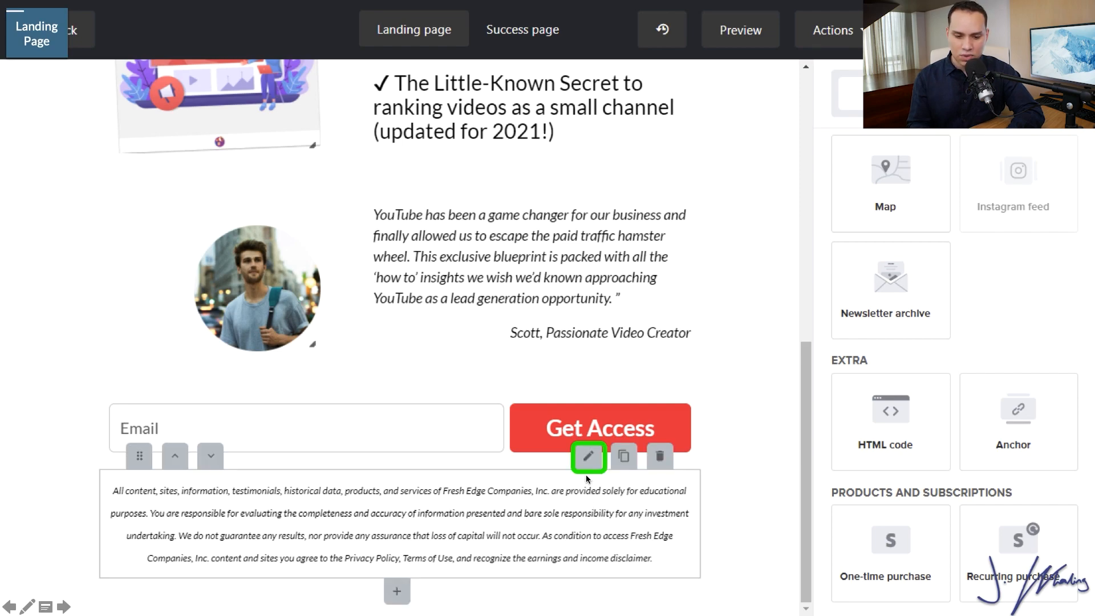
left_click(588, 455)
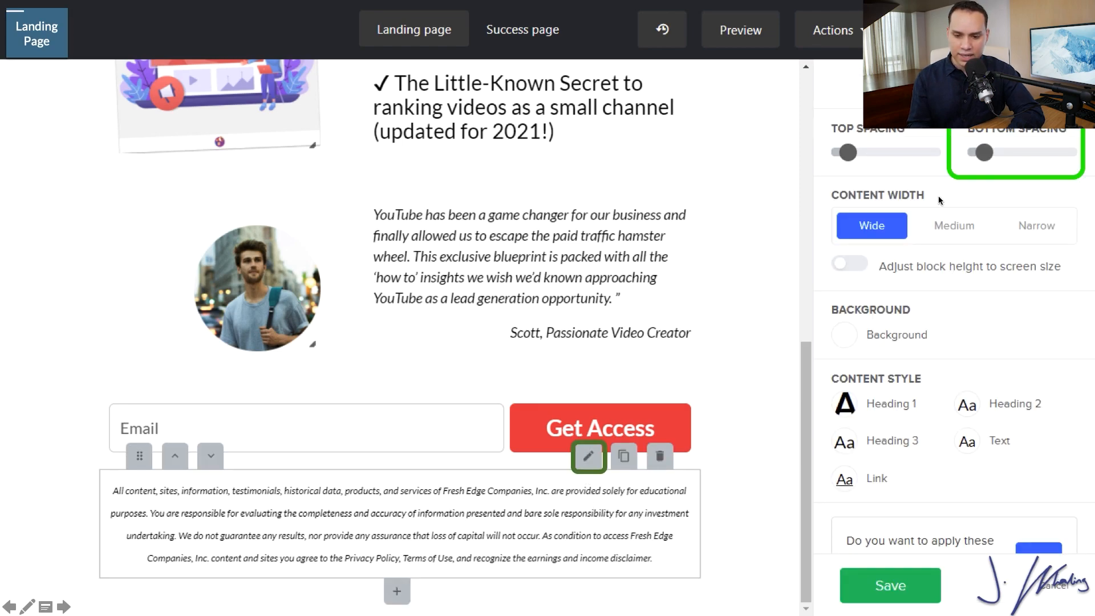
left_click(981, 148)
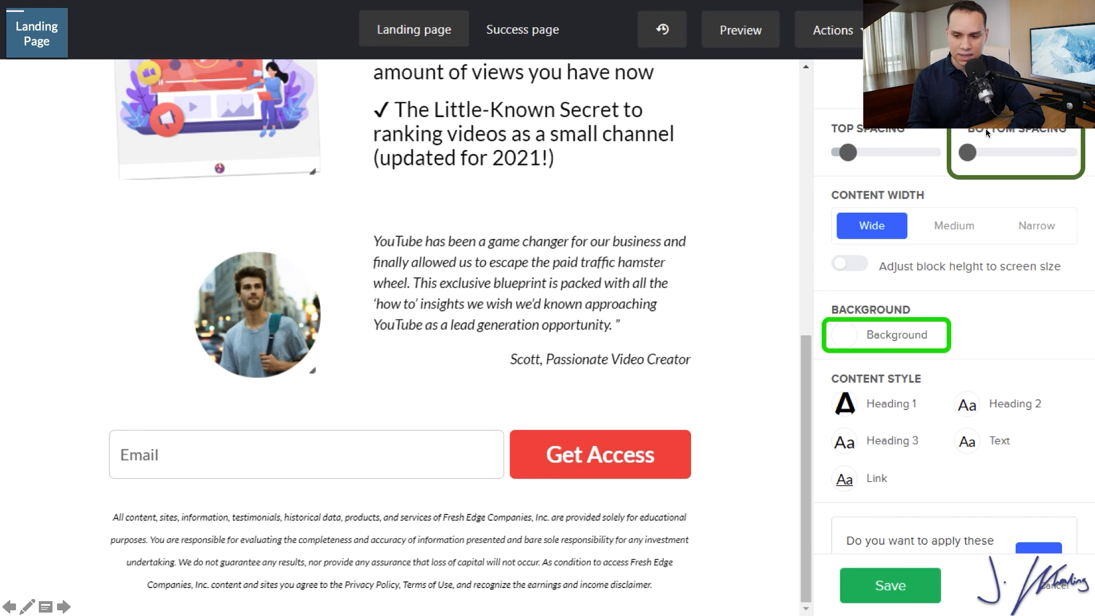
Step: Set the disclaimer block's background color to light gray #EAECED and save the background
left_click(874, 334)
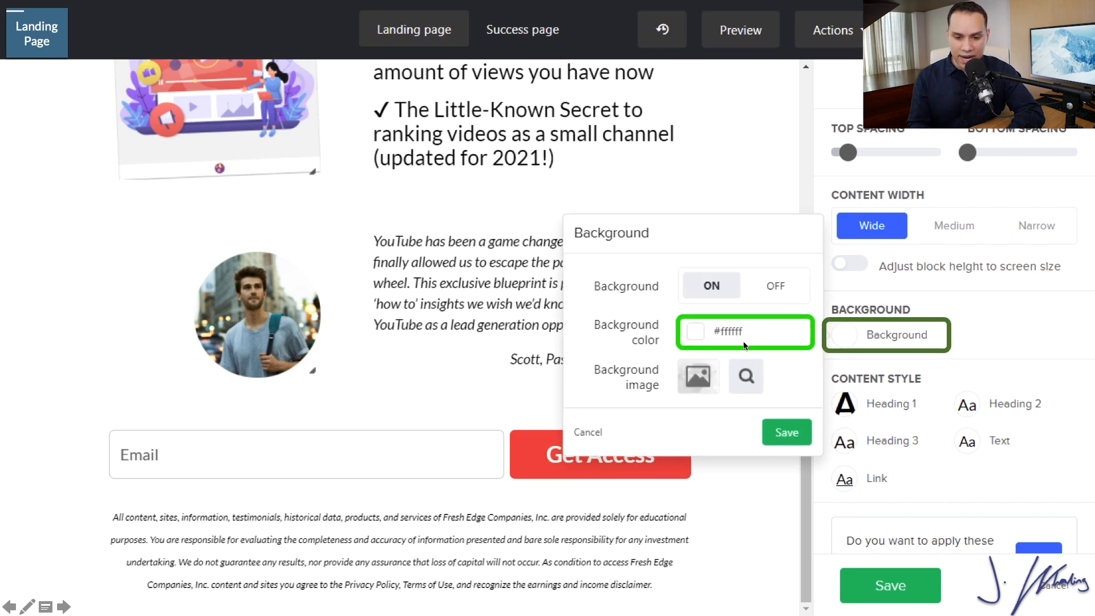
left_click(695, 332)
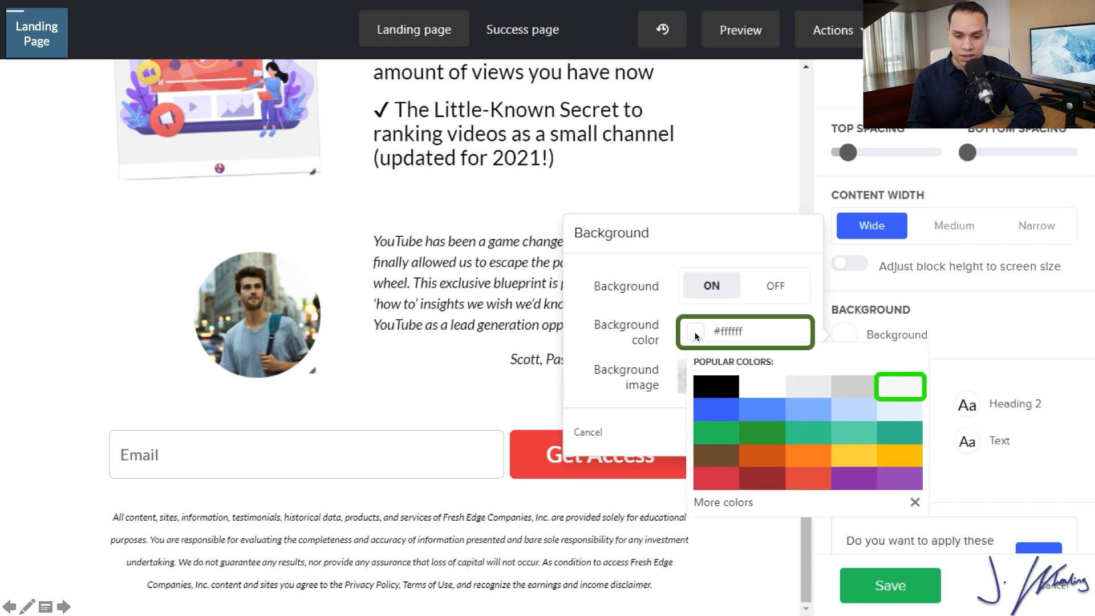
left_click(904, 385)
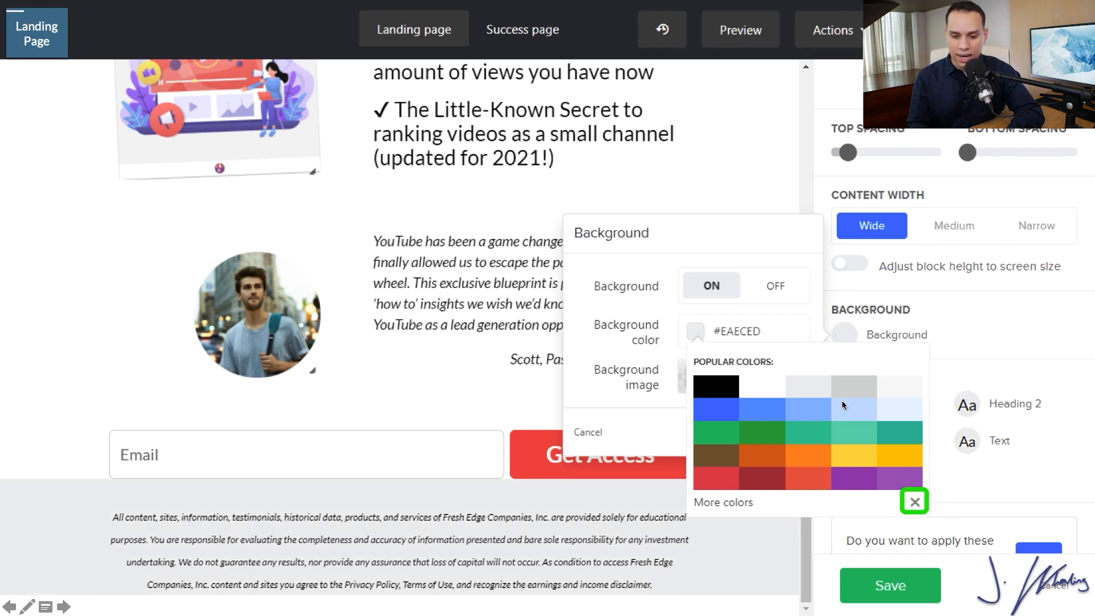
left_click(915, 502)
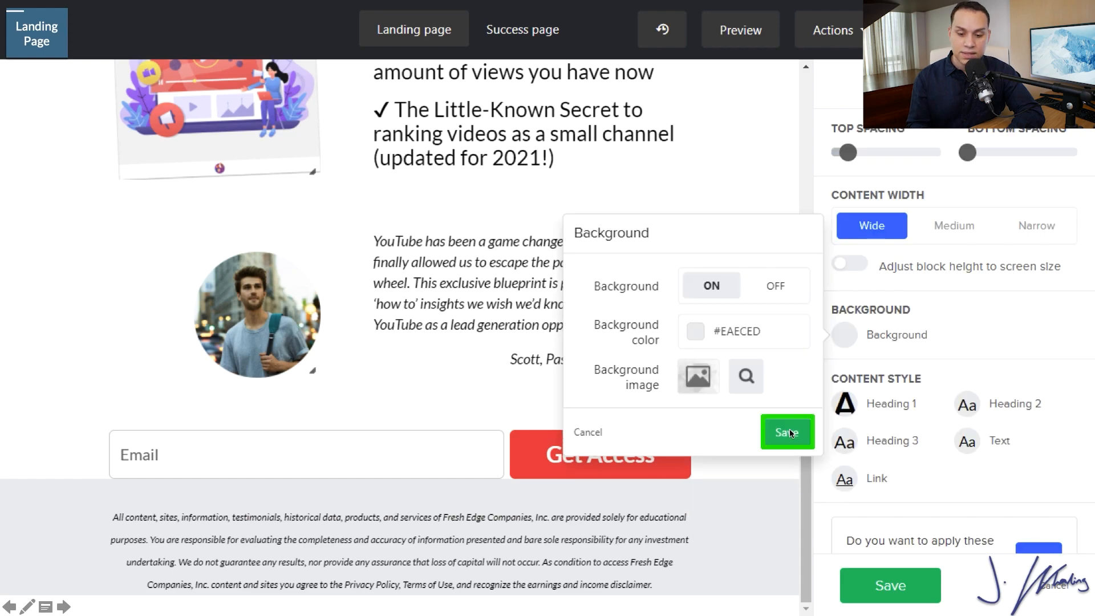
left_click(788, 433)
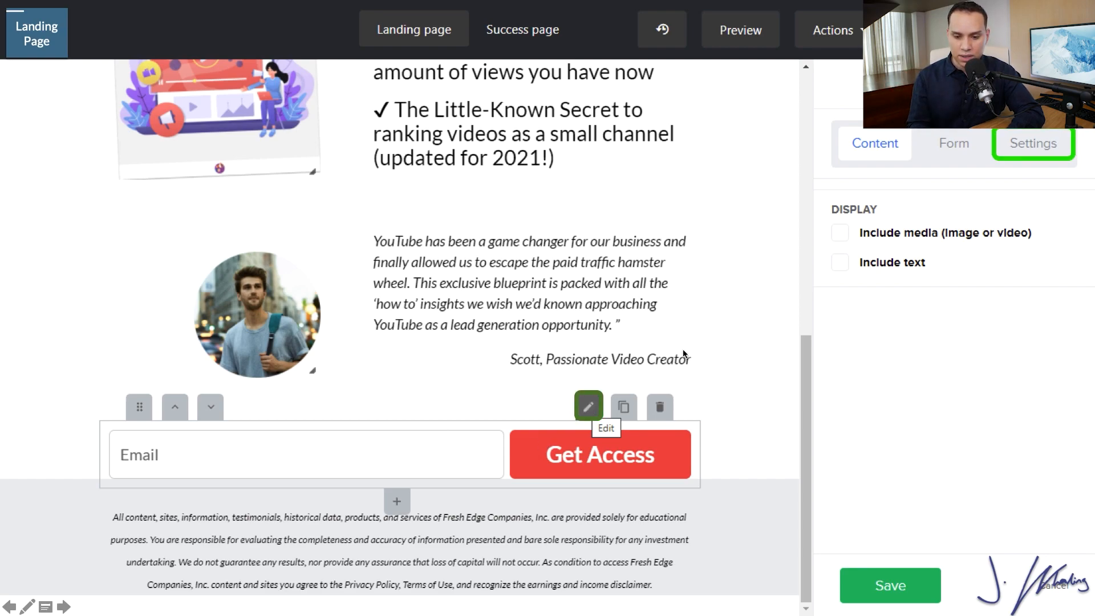
Step: Slightly increase the signup form block's bottom spacing and save the block
left_click(1030, 155)
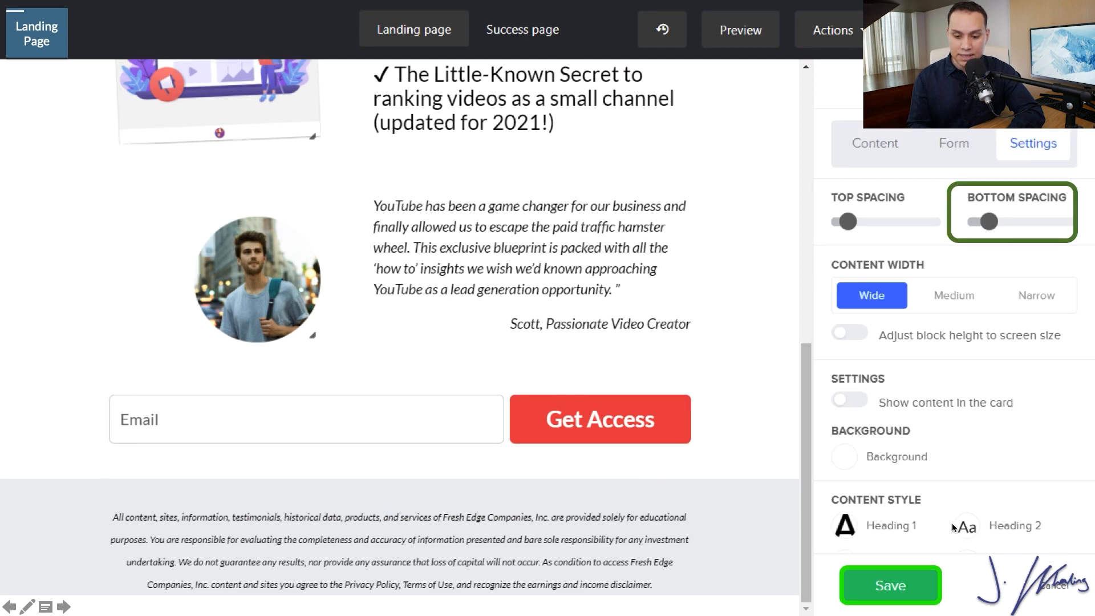
left_click(916, 572)
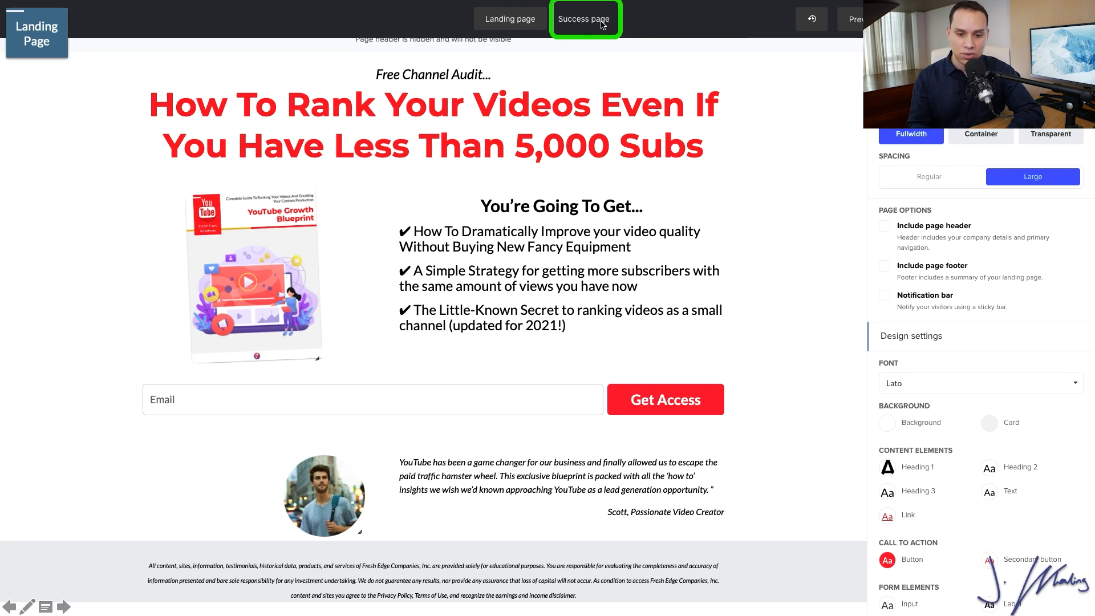
Step: Remove all content blocks from the success page, confirming with REMOVE
left_click(602, 23)
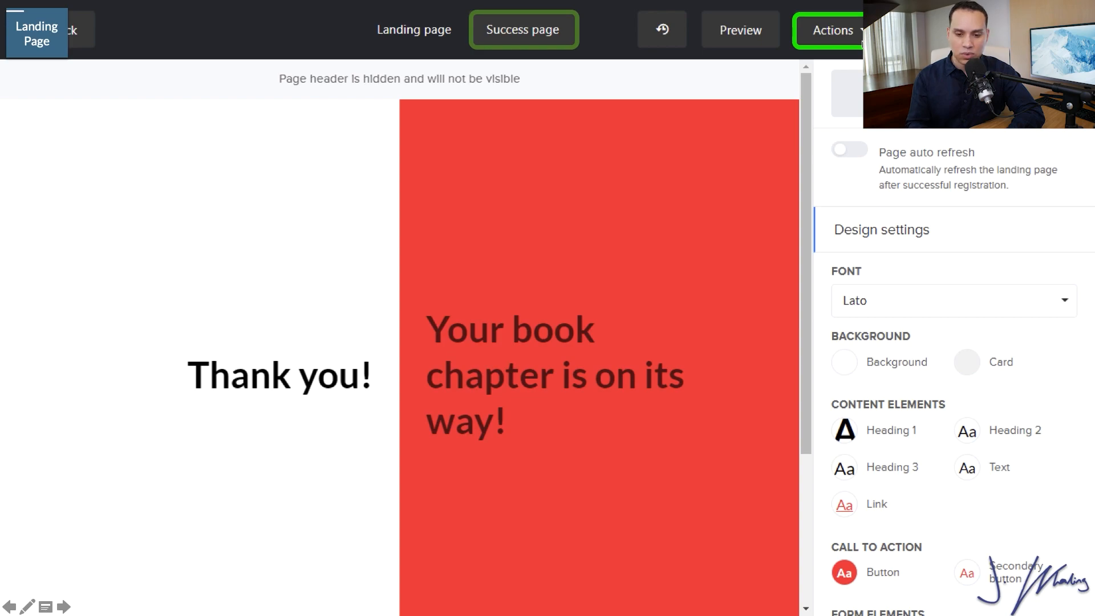
left_click(847, 22)
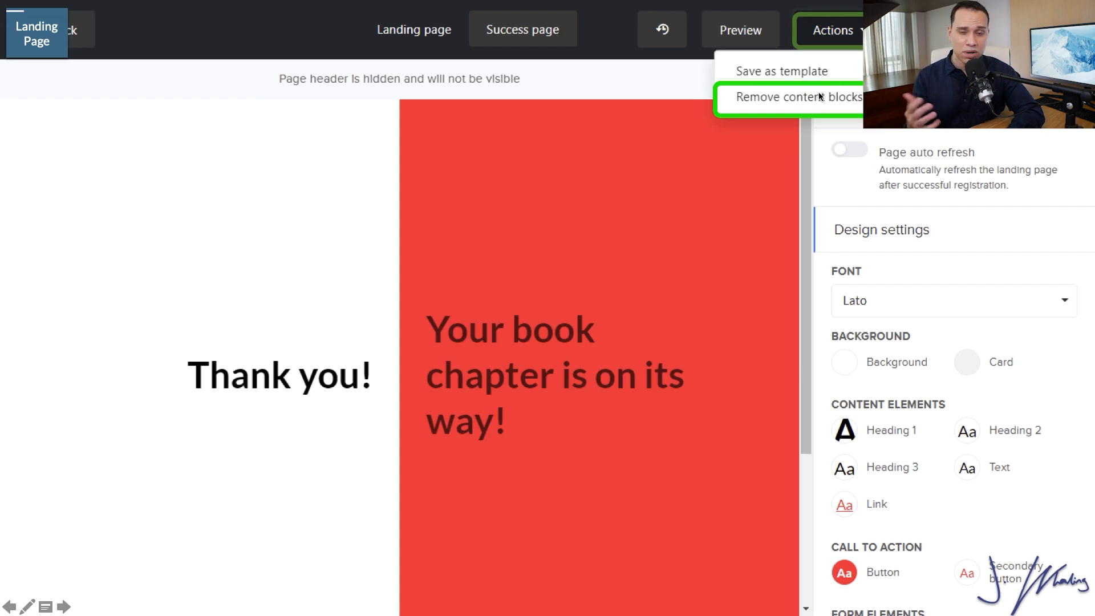
left_click(786, 98)
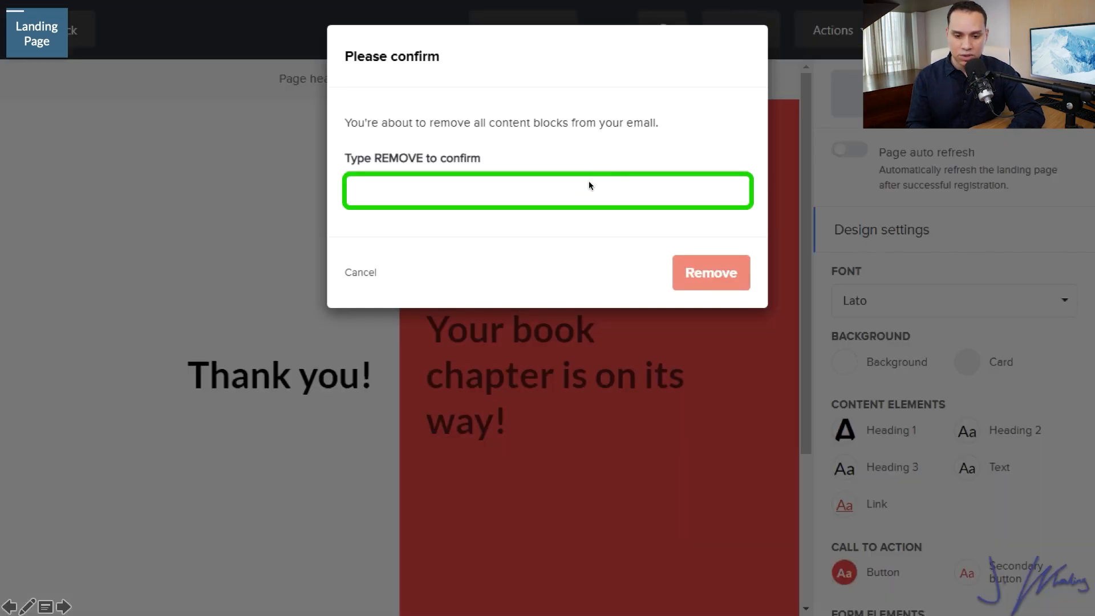
type("REMOVE")
left_click(712, 275)
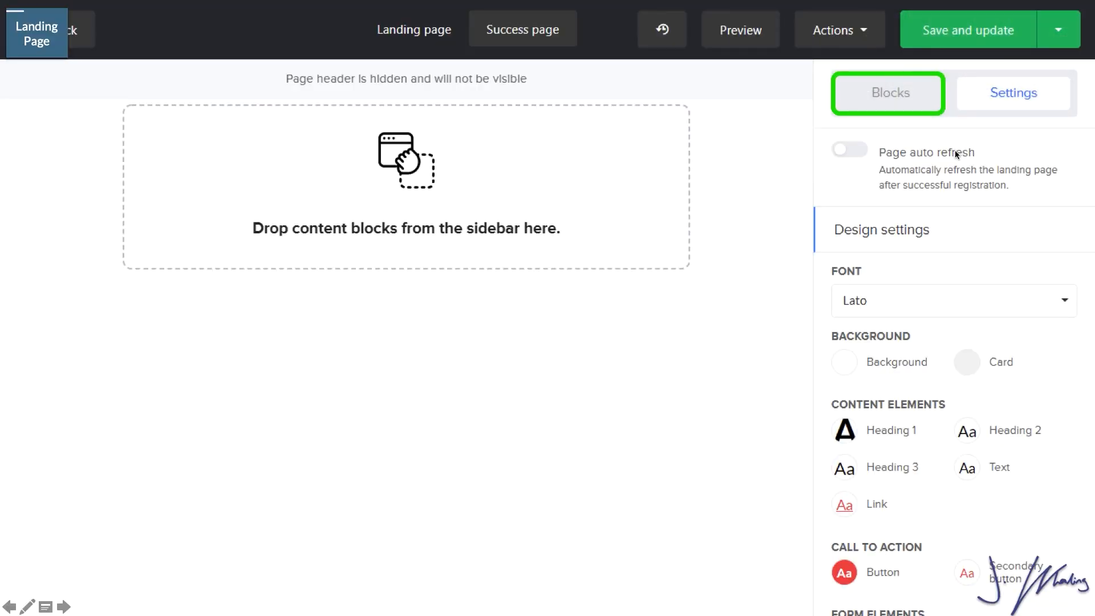
Step: Add an image block to the success page and fill it with the YouTube Growth Blueprint cover from the file manager
left_click(884, 94)
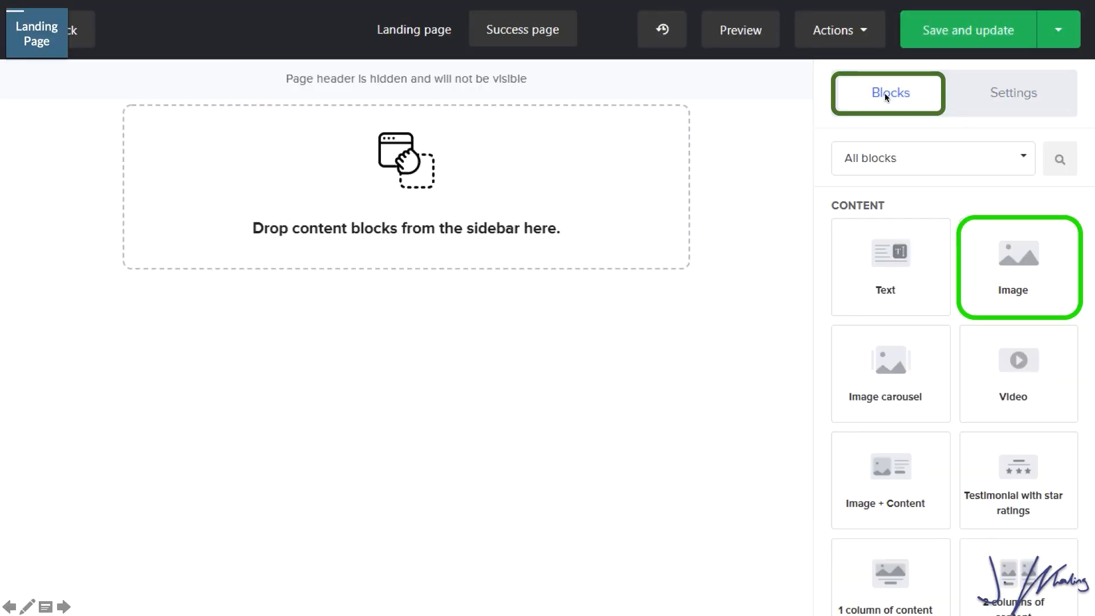
left_click(990, 271)
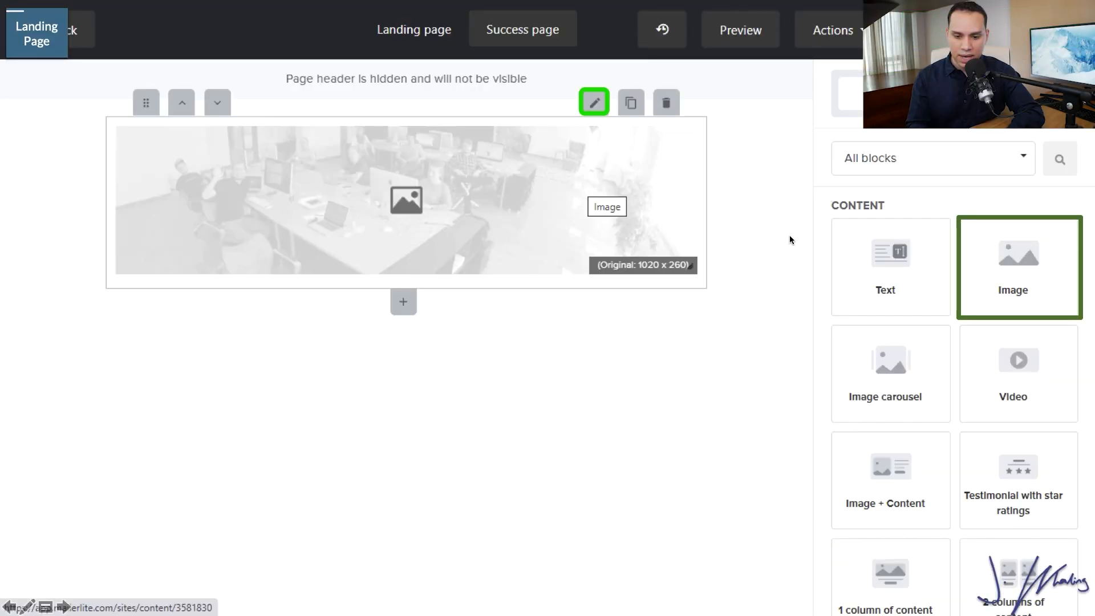
left_click(595, 103)
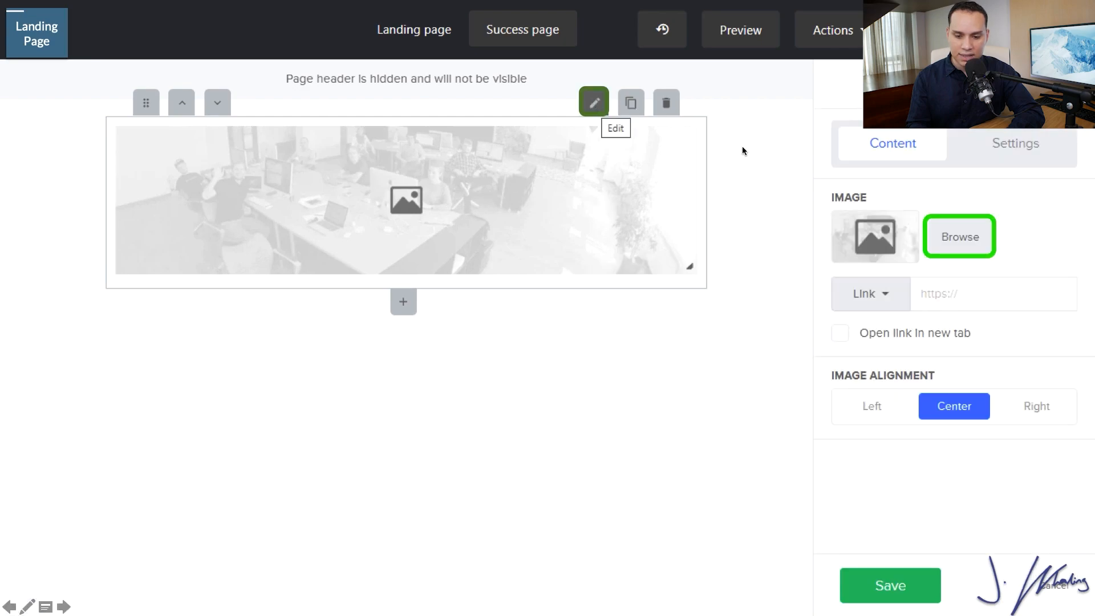
left_click(960, 232)
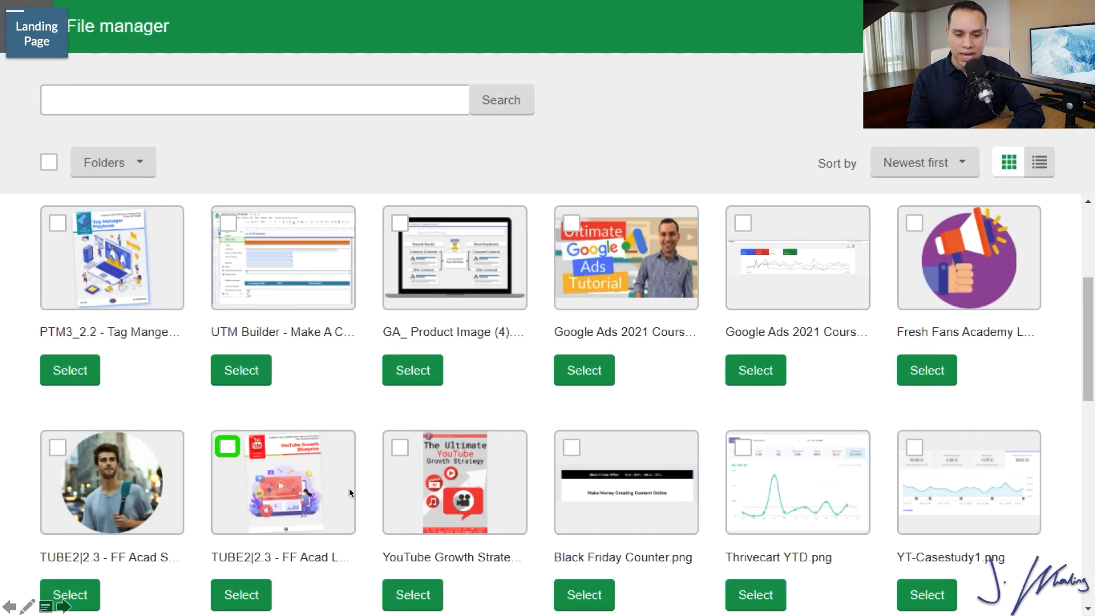
left_click(276, 477)
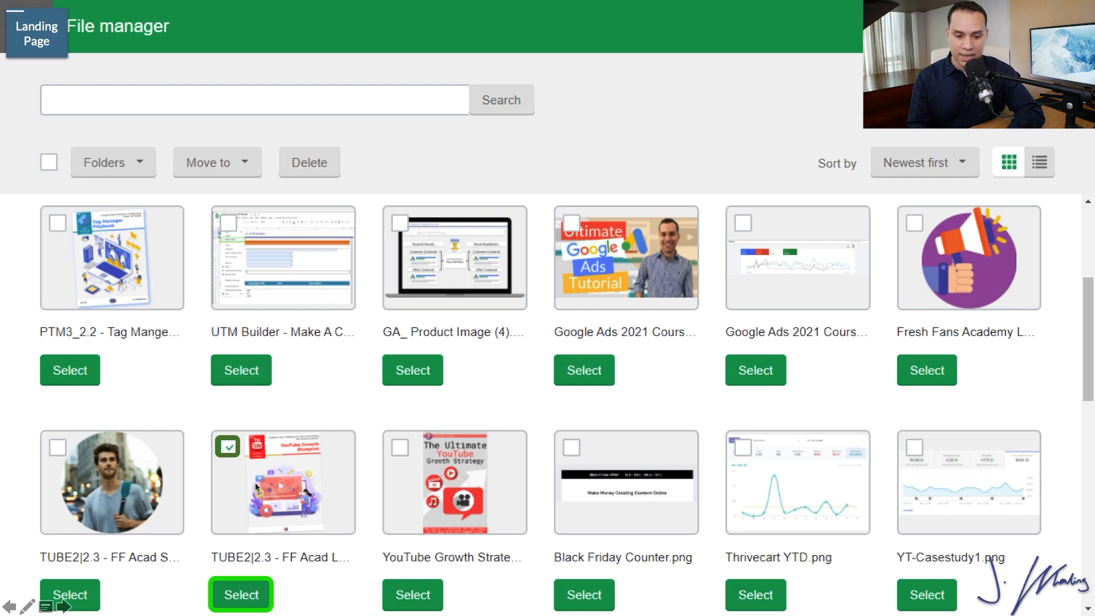
left_click(281, 480)
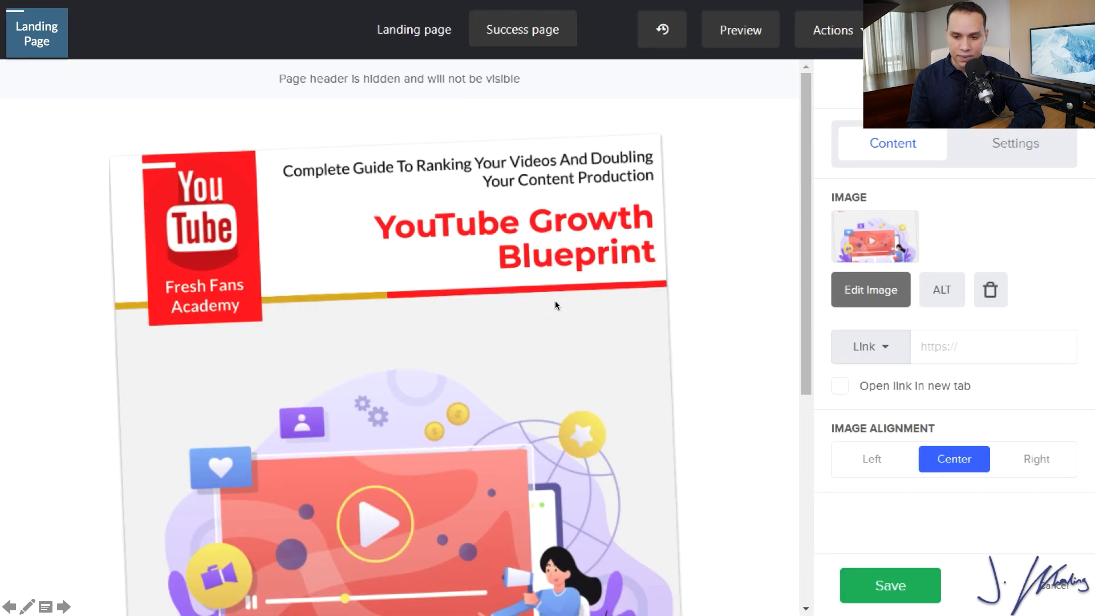
Step: Shrink the blueprint cover image to well under half the block's width and save the image block
left_click(565, 348)
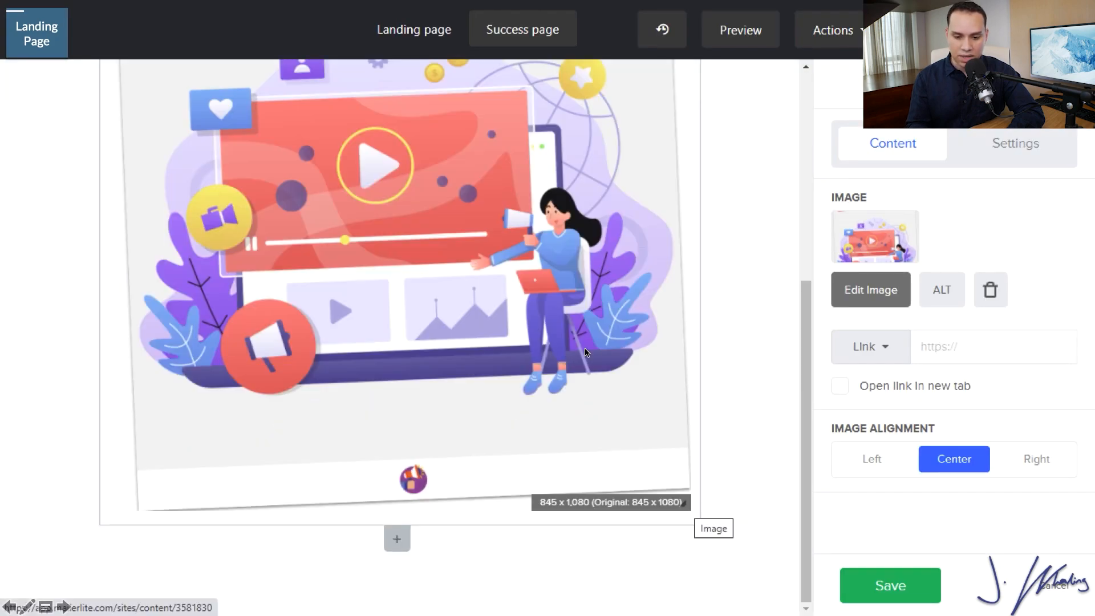
left_click(684, 467)
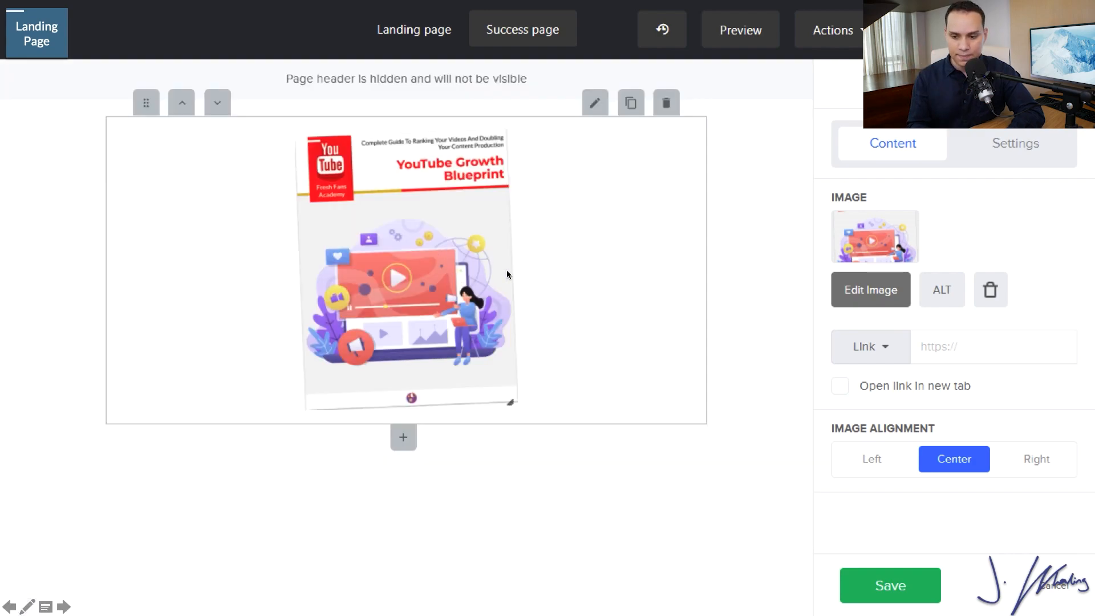
left_click(901, 136)
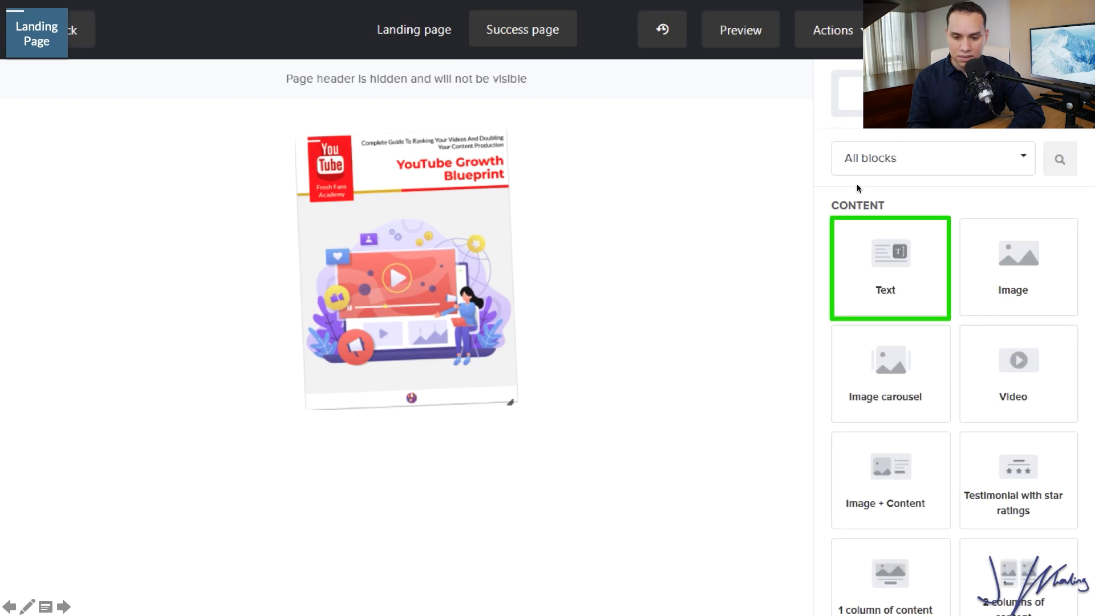
key("Left")
left_click(897, 581)
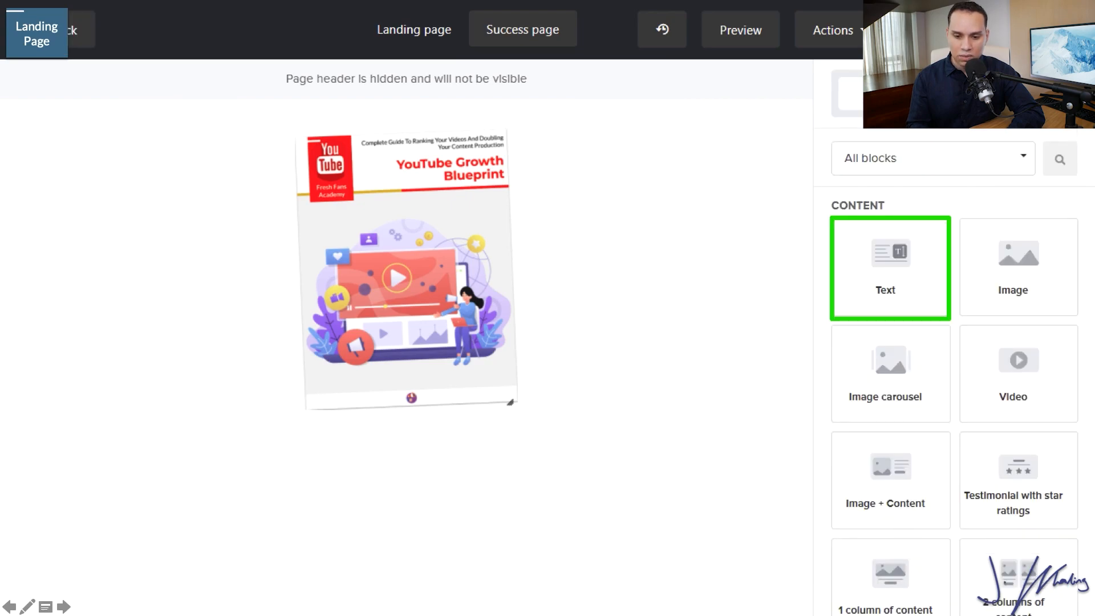
Step: Add a text block below the blueprint cover reading "Check your email! 📧"
left_click(896, 280)
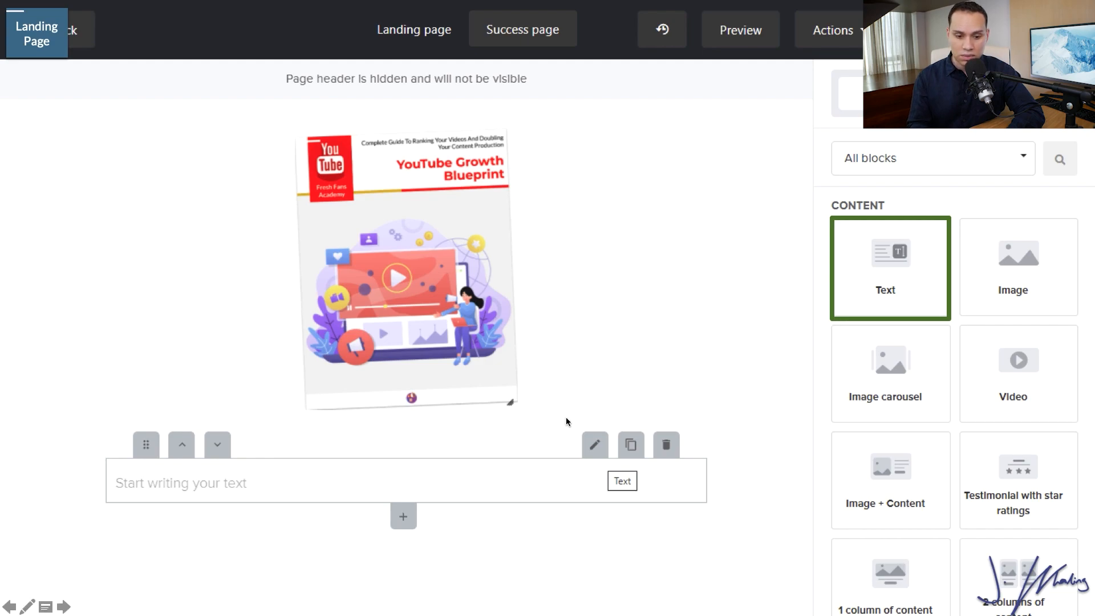
left_click(408, 473)
type("Check your email! 📧")
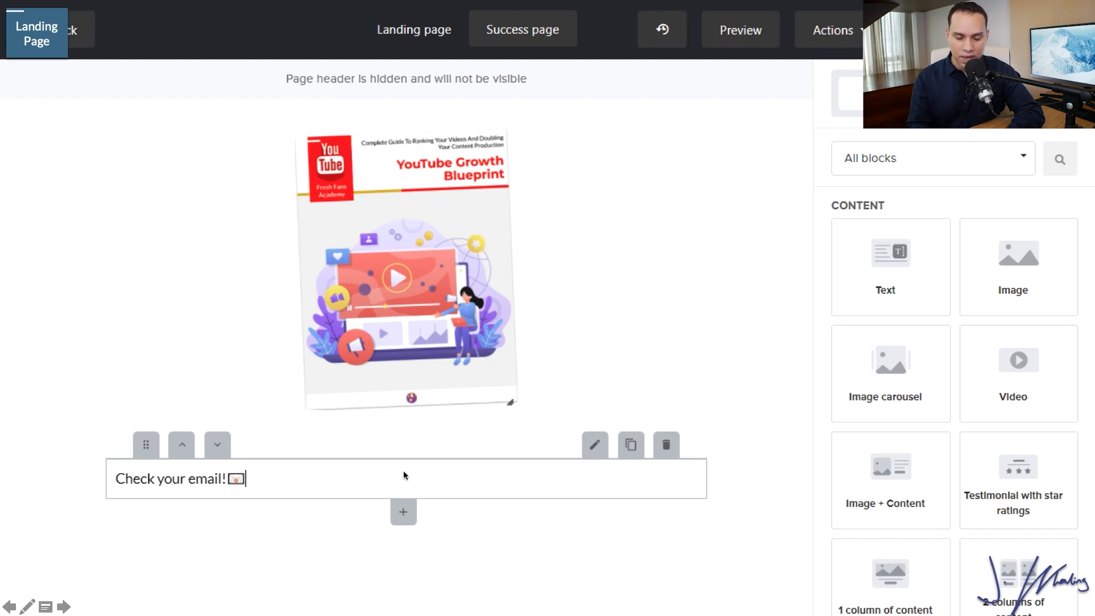
Step: Set the "Check your email!" text on the success page to 30px and align it to the center
triple_click(367, 474)
left_click(425, 448)
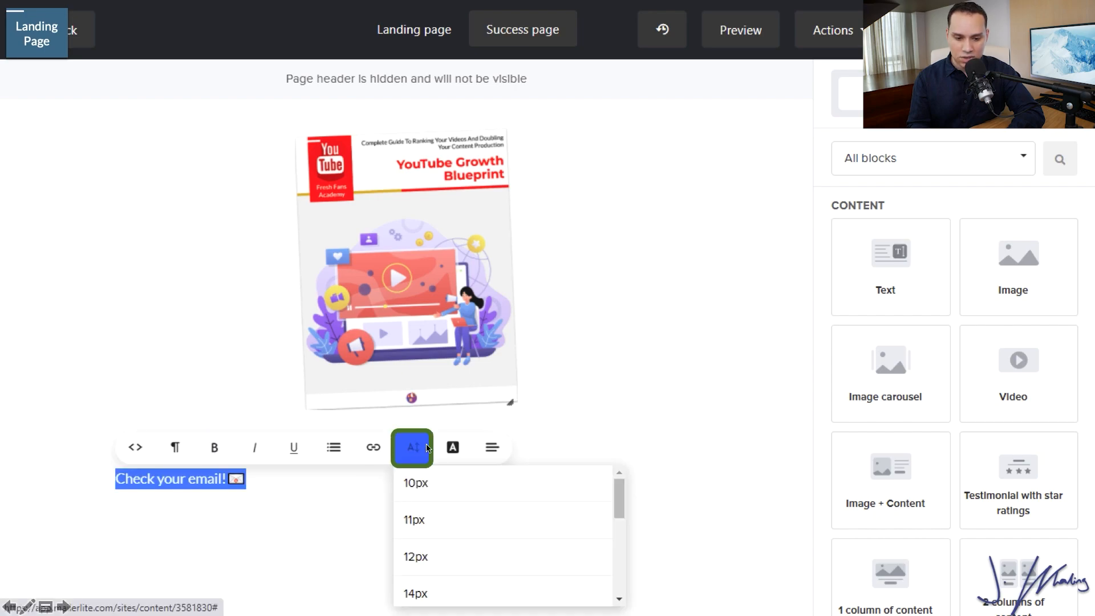
scroll(460, 545, "down", 5)
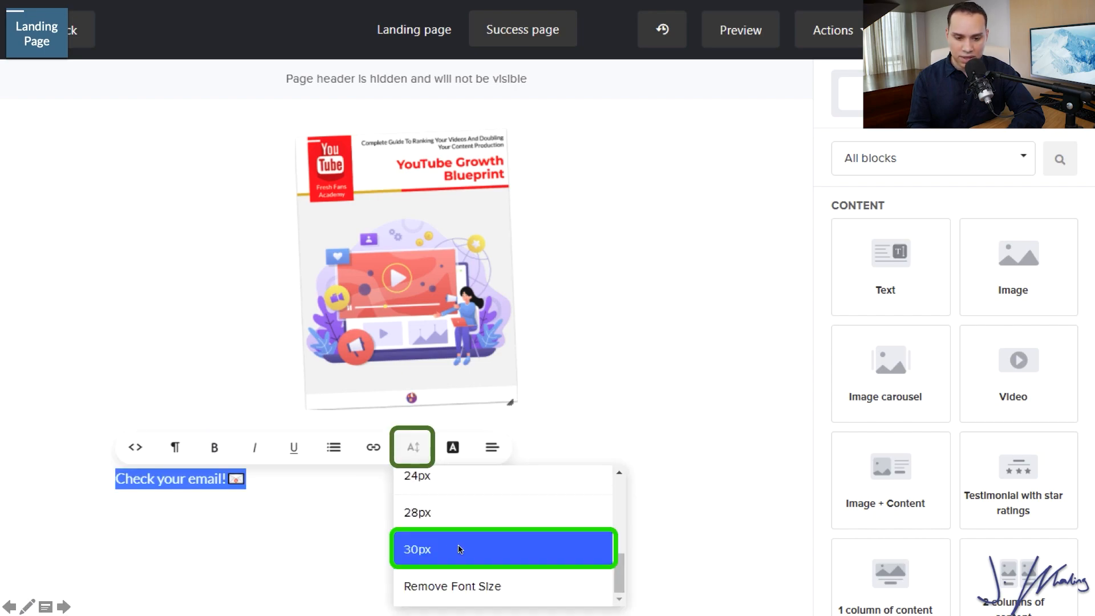
left_click(481, 553)
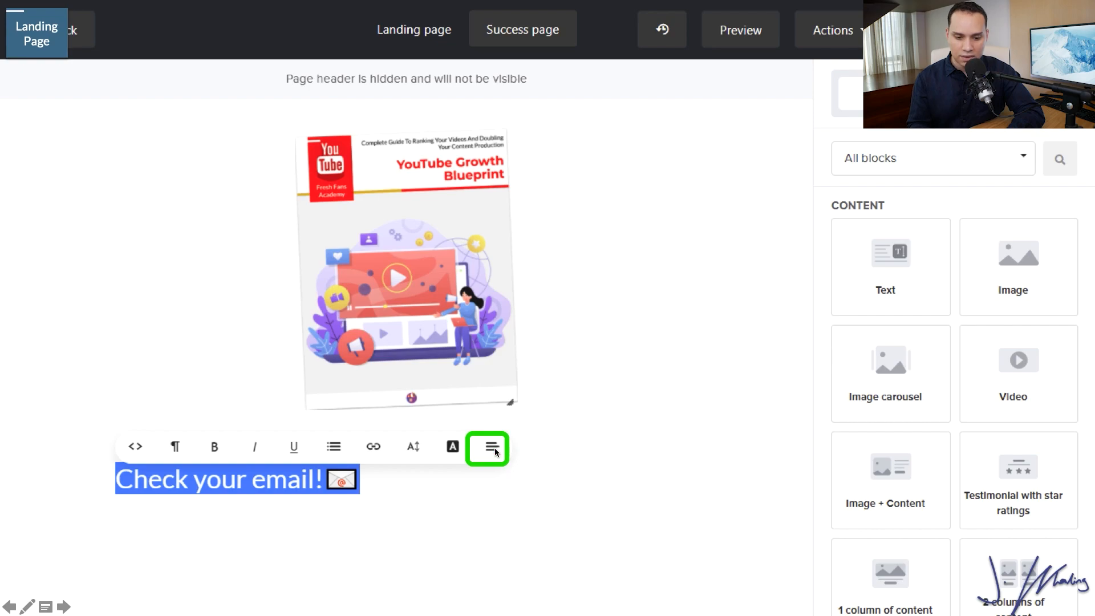
left_click(494, 447)
left_click(532, 518)
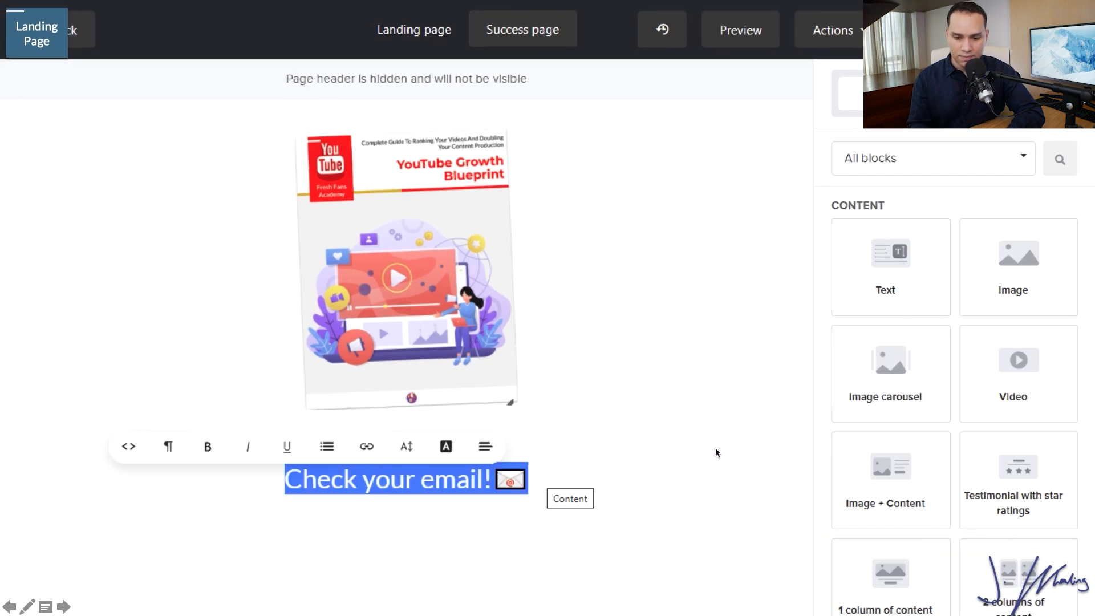
Step: Make the "Check your email!" heading bold and color it red
left_click(225, 446)
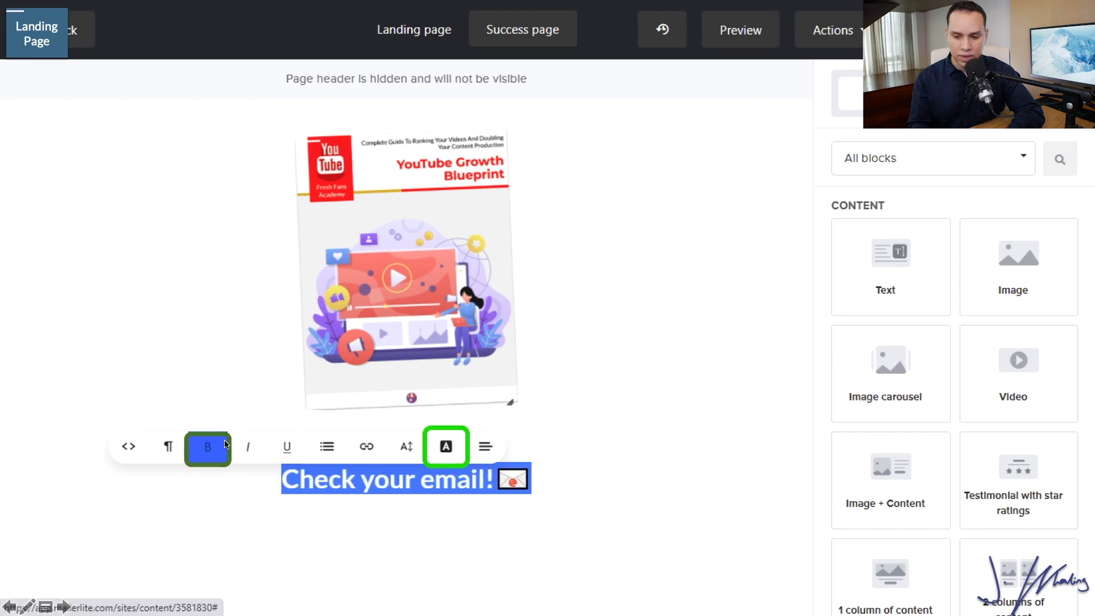
left_click(446, 447)
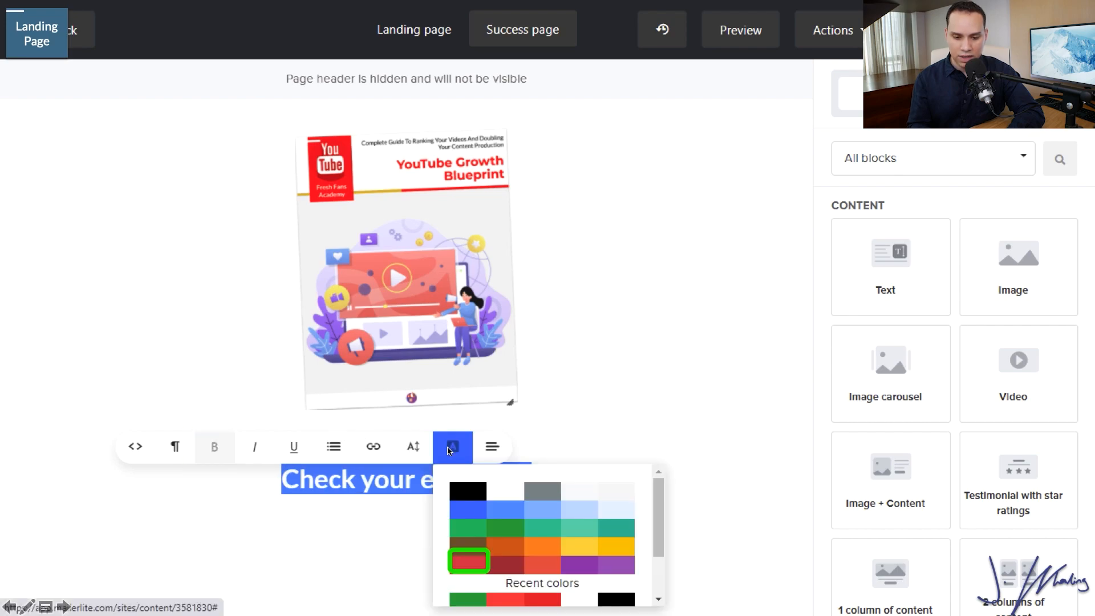
left_click(469, 562)
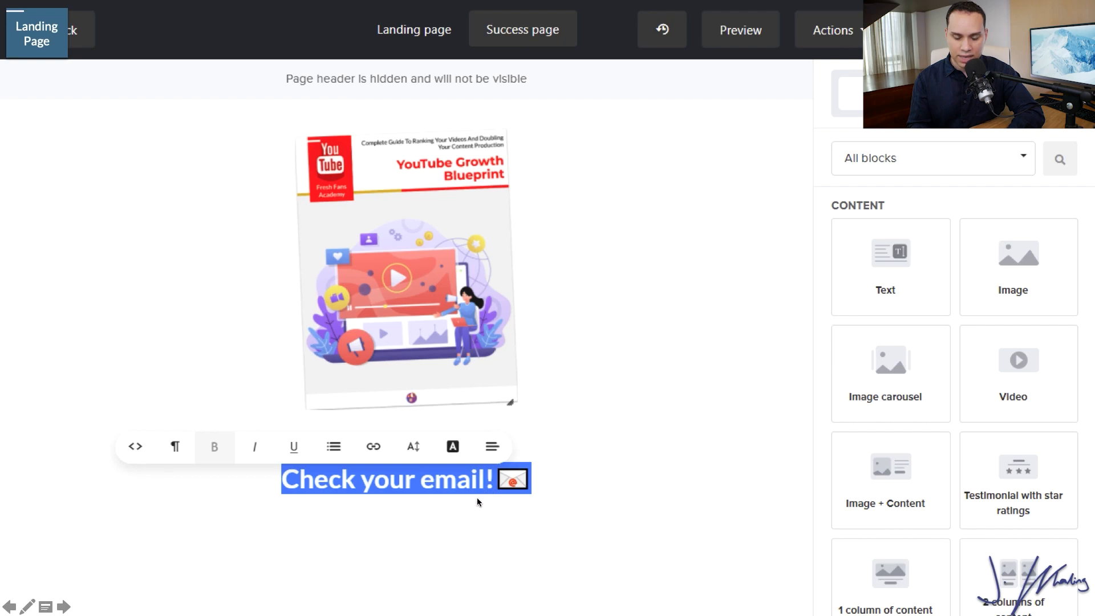
left_click(465, 505)
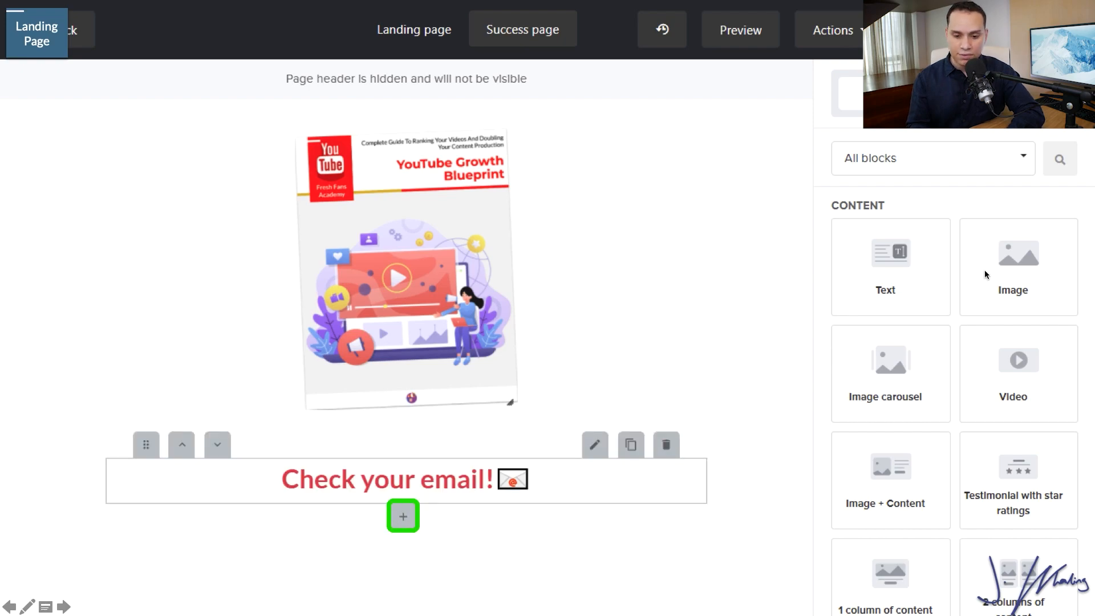
Step: Add a text block below the heading with the copied message about checking the sender's email using account details and "It comes with a free gift! 🎁"
left_click(403, 516)
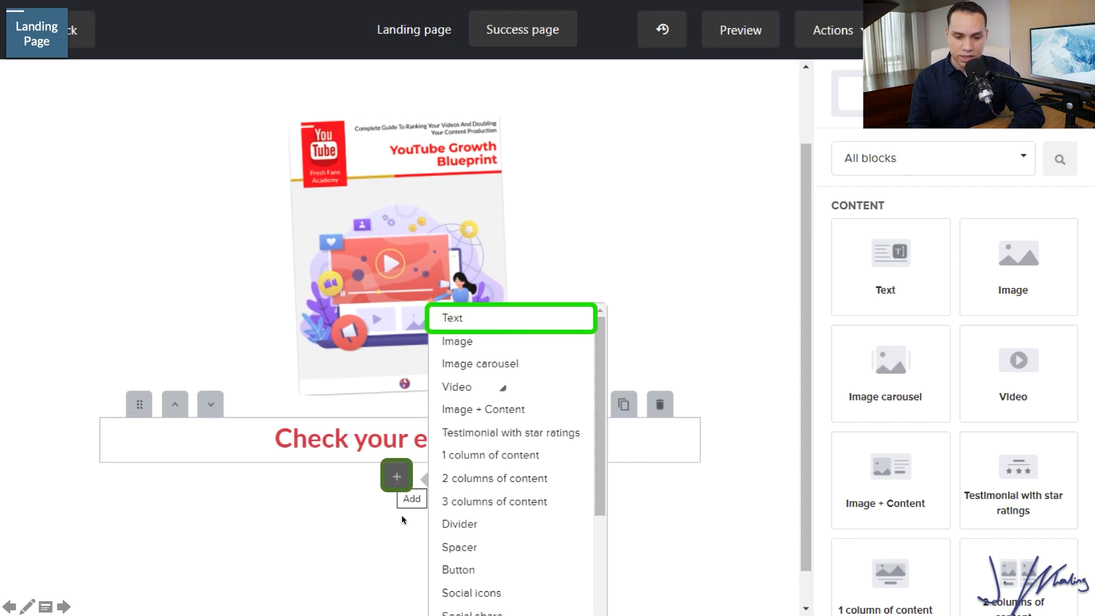
left_click(483, 316)
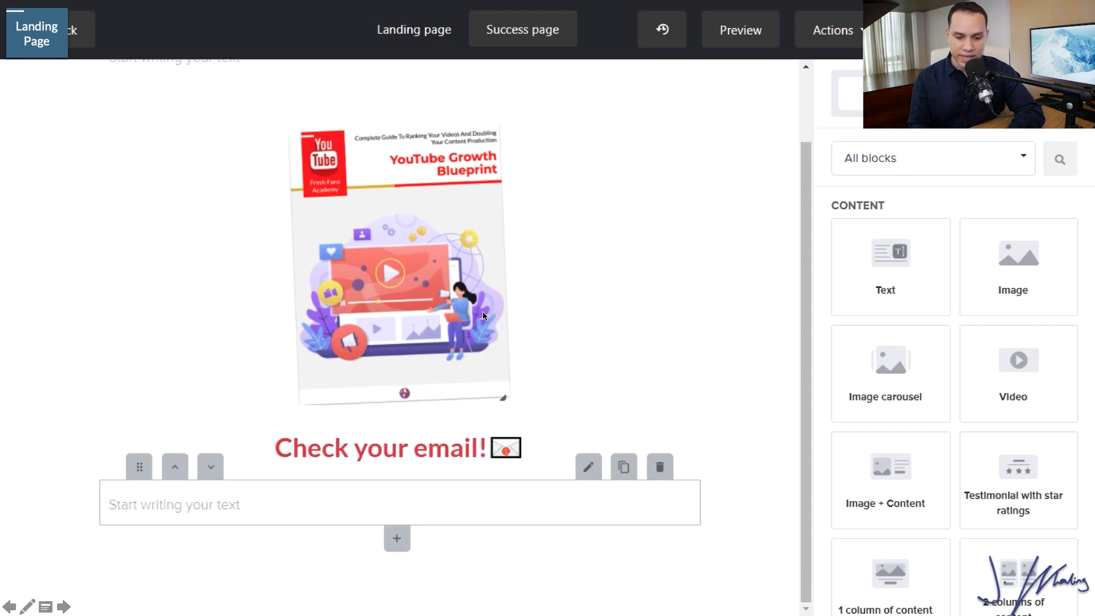
left_click(408, 501)
key("ctrl+v")
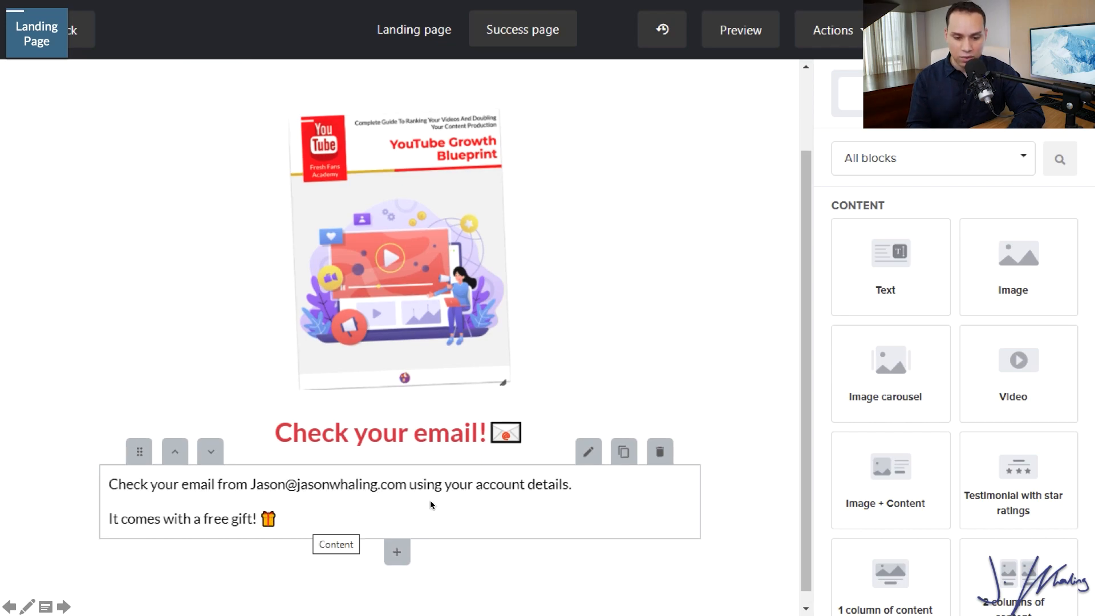
Step: Set both lines of the free gift message to 24px and align them to the center
key("ctrl+a")
left_click(405, 441)
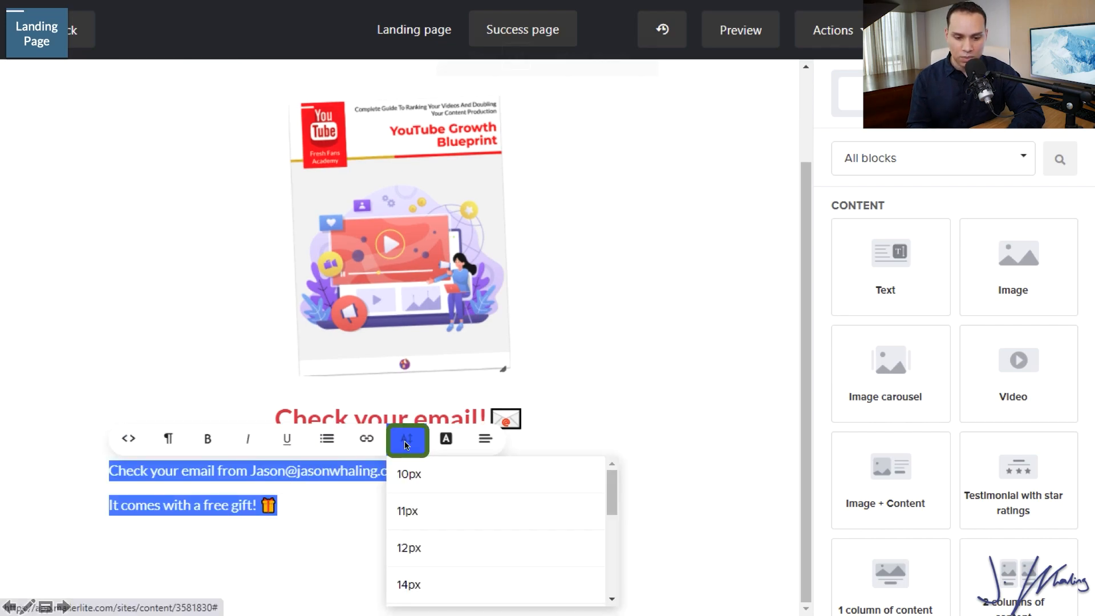
scroll(480, 491, "down", 3)
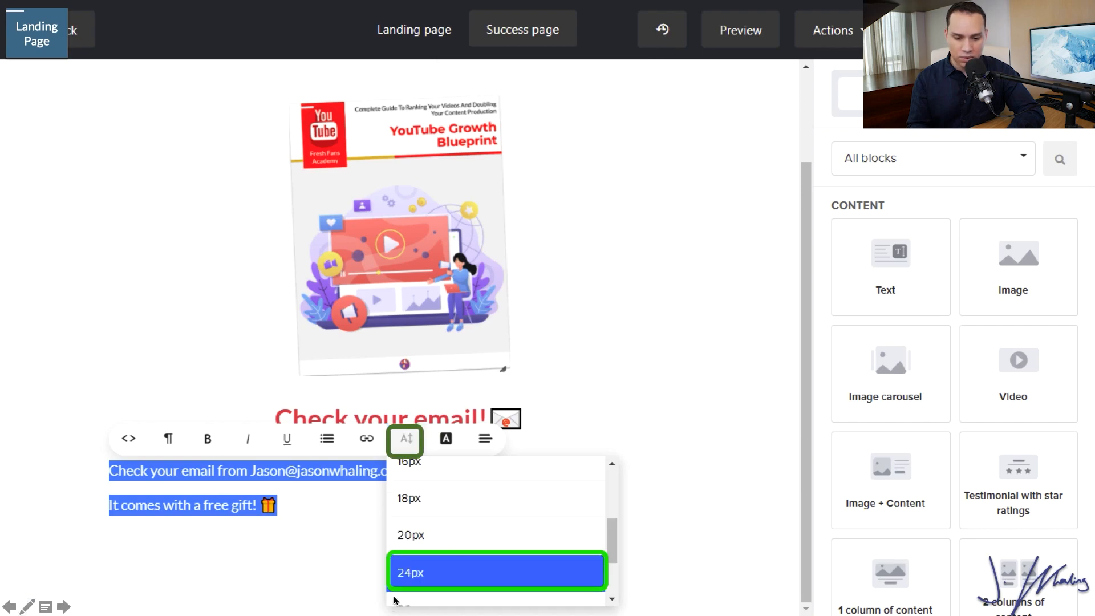
left_click(442, 576)
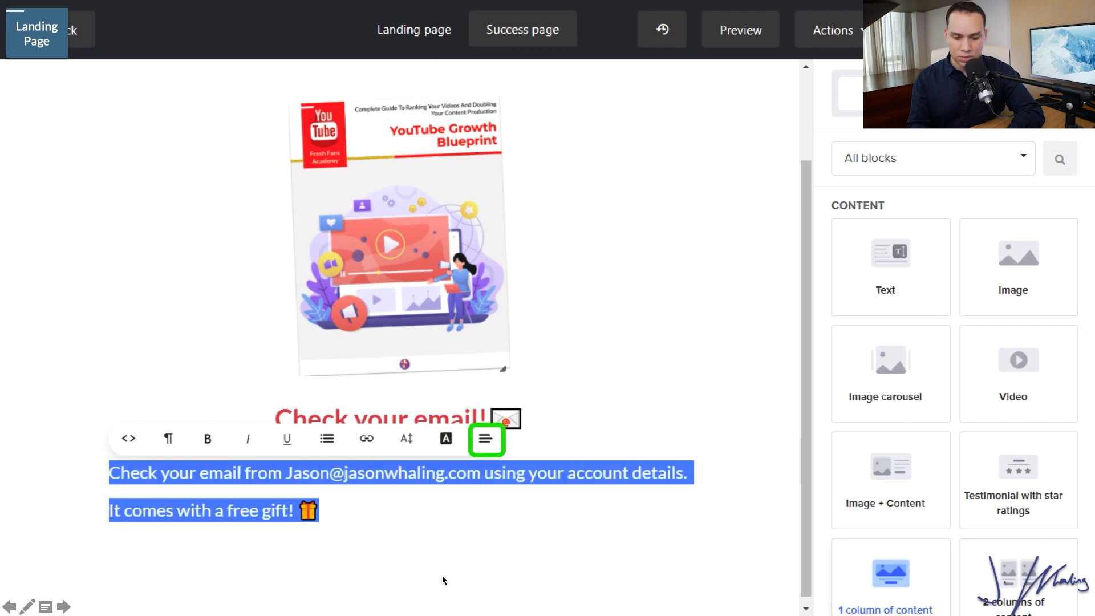
left_click(494, 438)
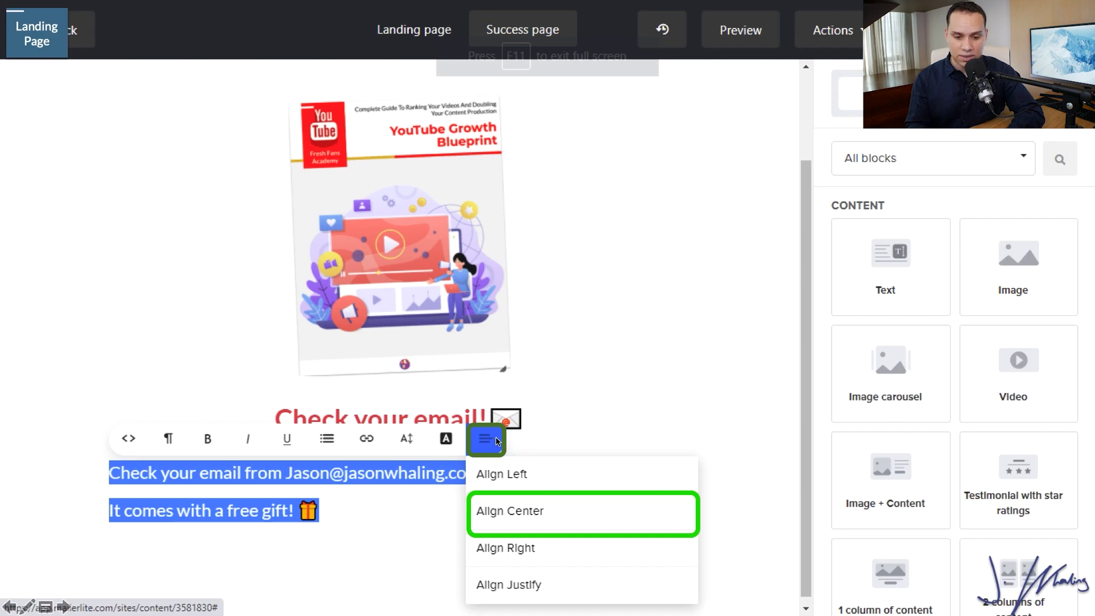
left_click(520, 515)
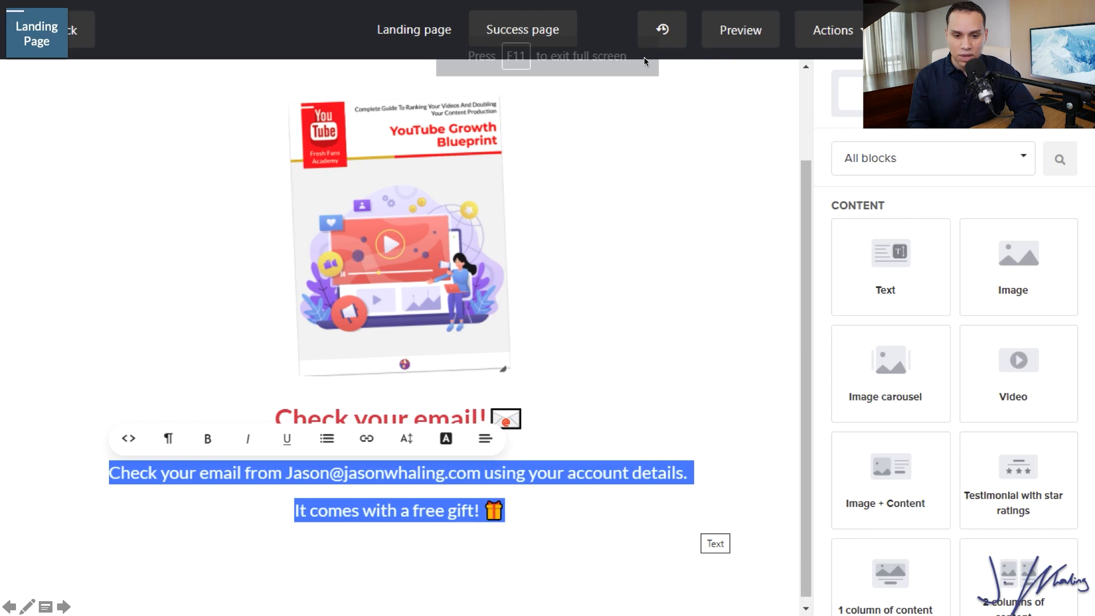
Step: Return to the landing page design and preview it in the mobile layout
left_click(414, 44)
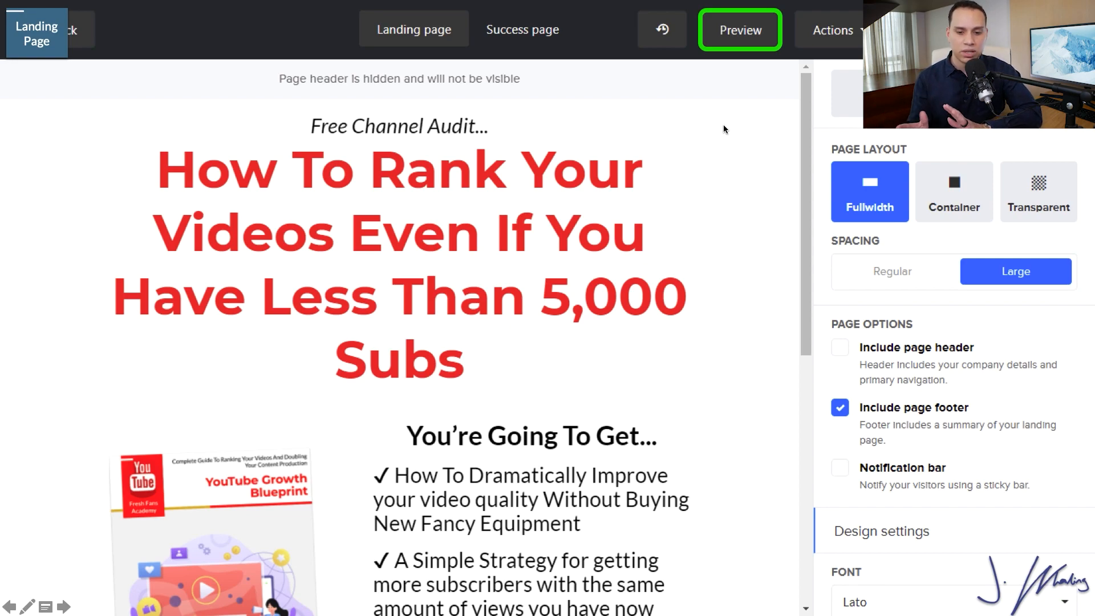
left_click(741, 46)
left_click(658, 127)
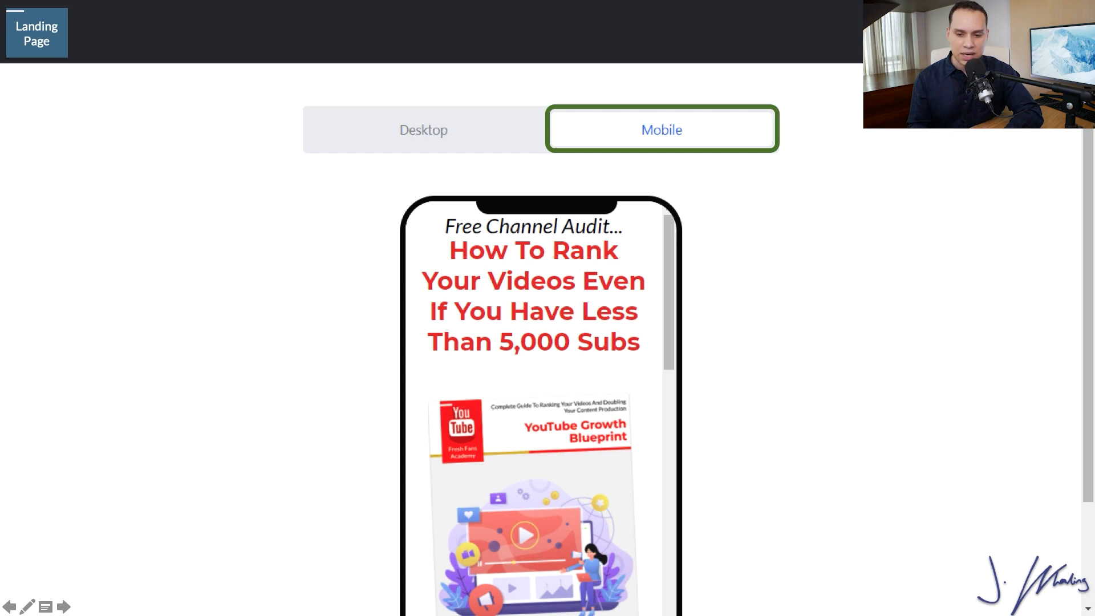
key("Right")
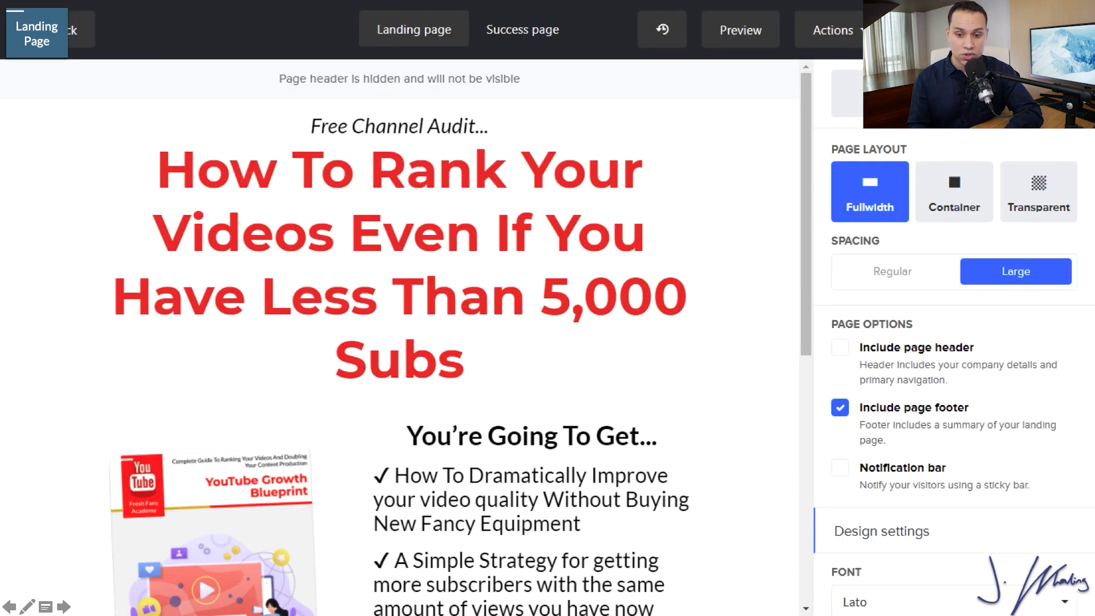
Step: Leave the page editor and look through the landing page's Analytics and custom code settings
left_click(972, 33)
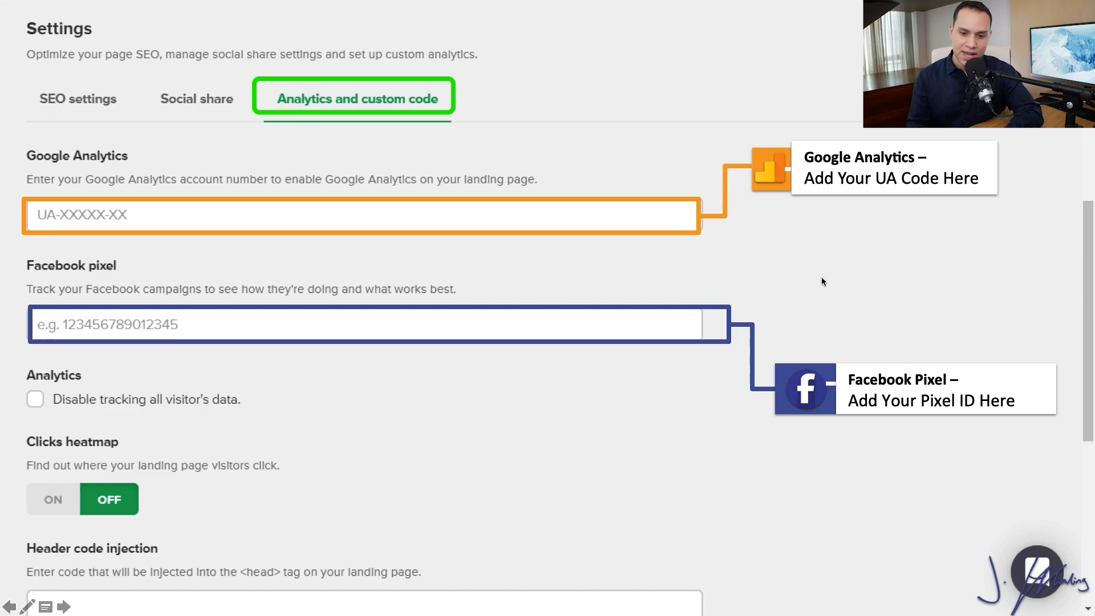
scroll(822, 276, "down", 7)
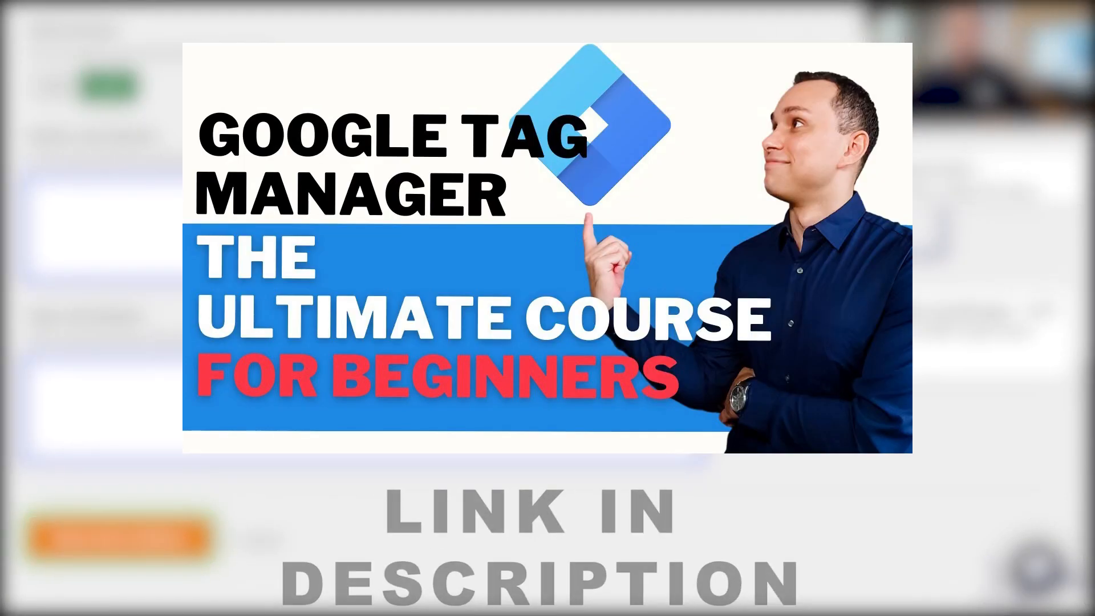
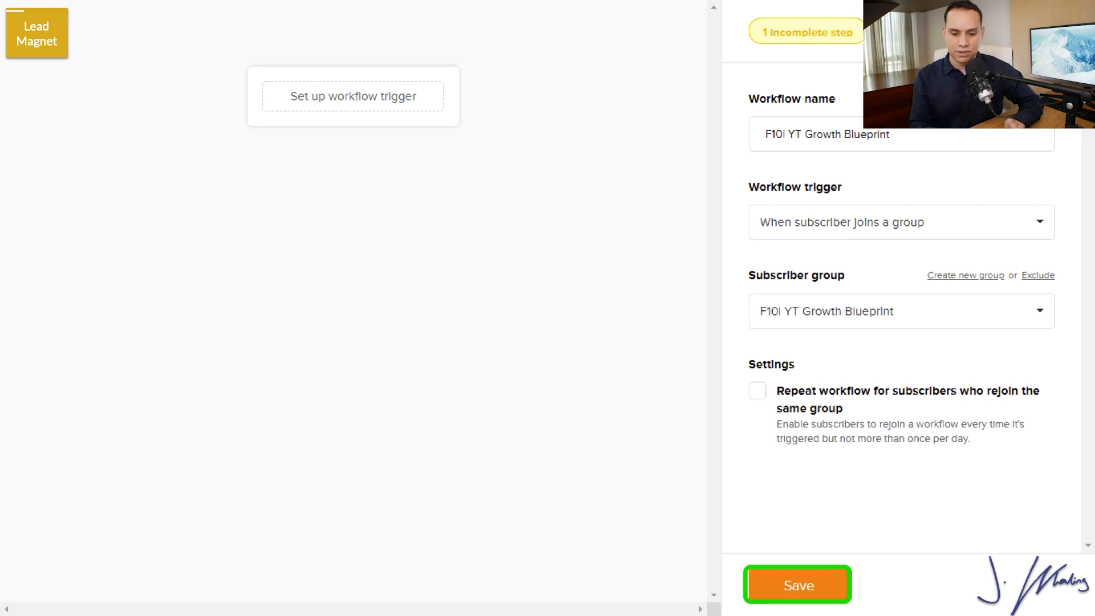
Step: Save the workflow trigger for subscribers joining the "F10| YT Growth Blueprint" group and add an email step directly below it
left_click(810, 603)
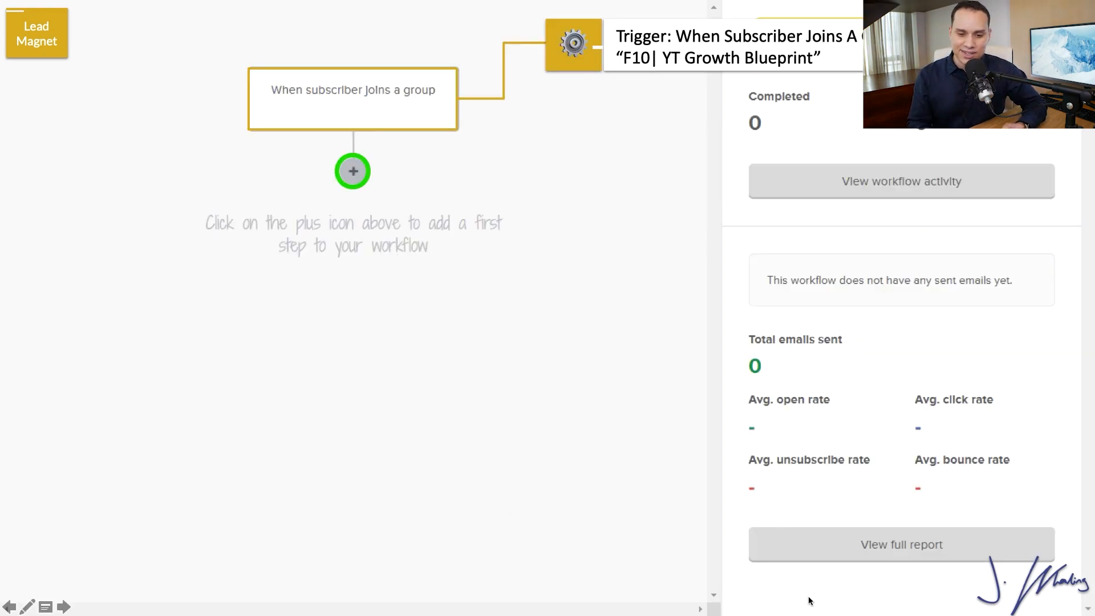
left_click(349, 174)
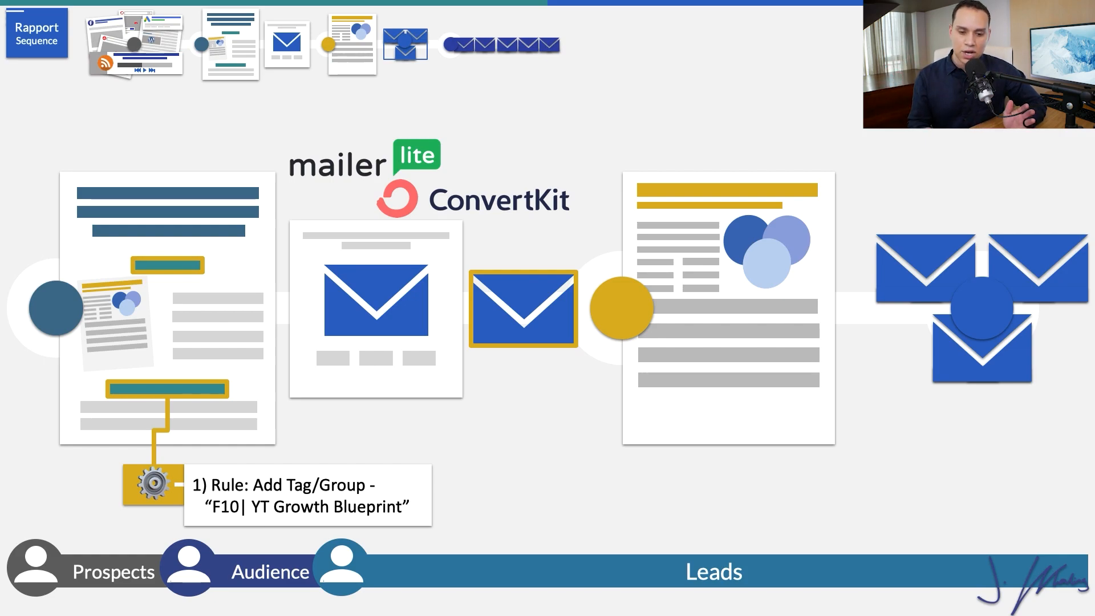
key("Right")
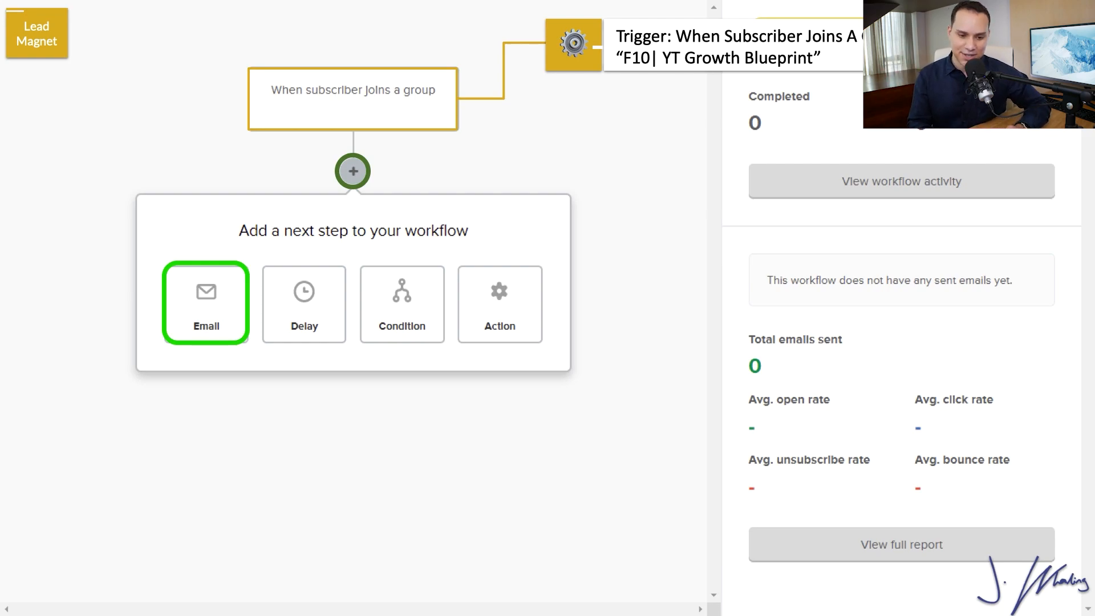
left_click(206, 303)
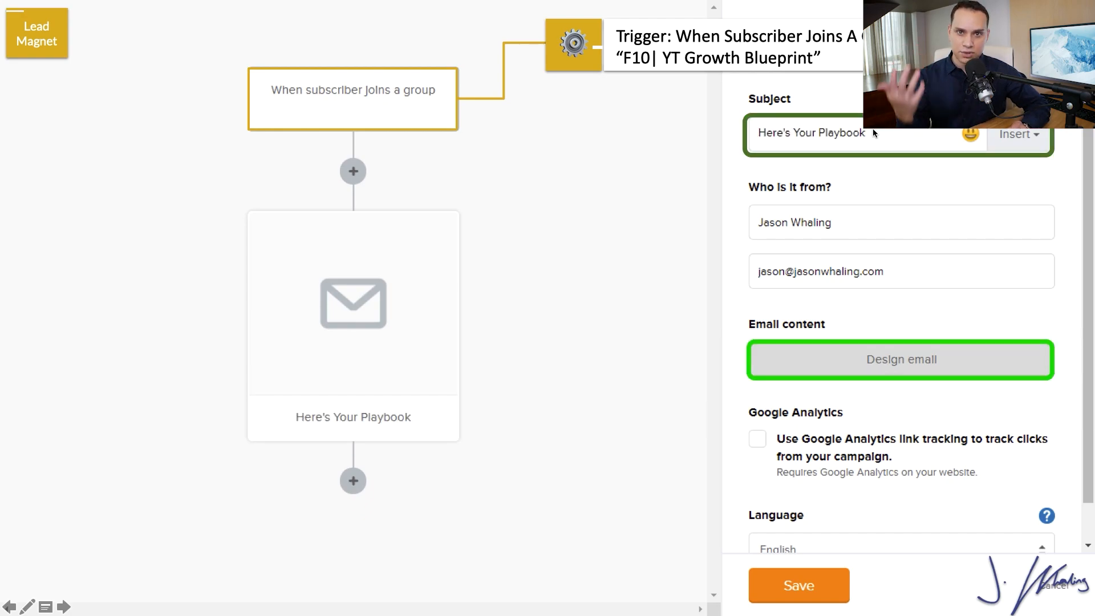
Step: Start designing the "Here's Your Playbook" email with the Legacy rich-text editor
left_click(902, 365)
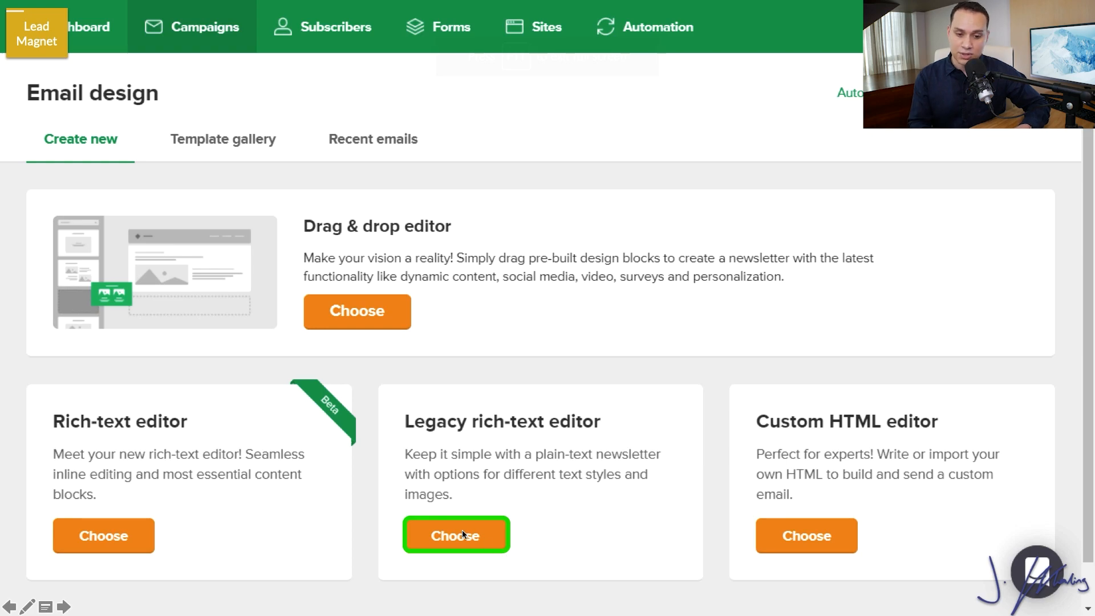
left_click(486, 534)
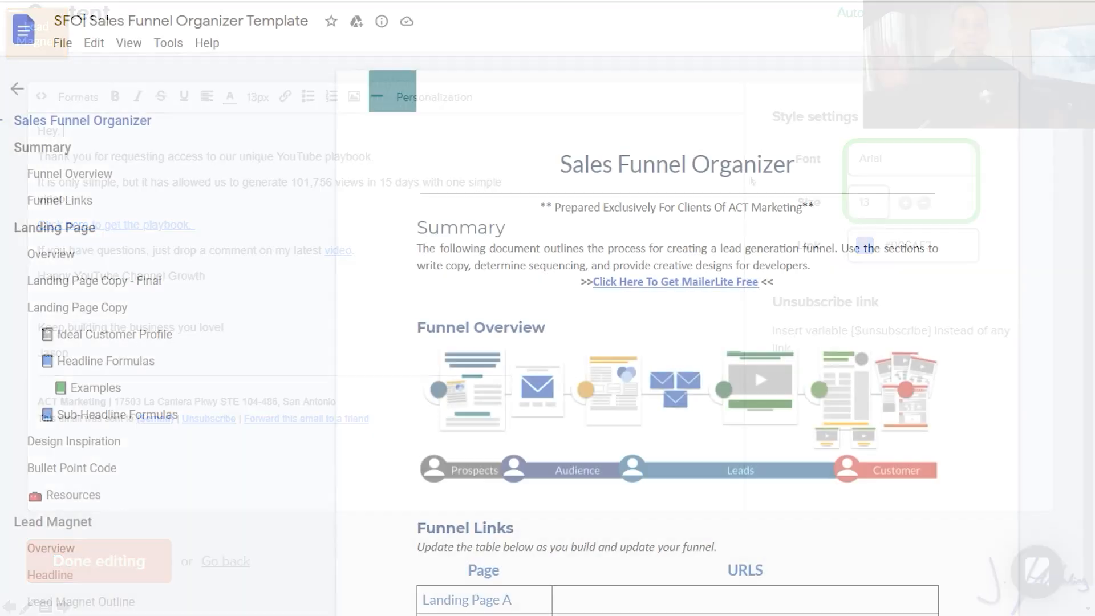
Step: Look through the Sales Funnel Organizer Template document from the funnel overview past the landing page copy sections
scroll(677, 336, "down", 15)
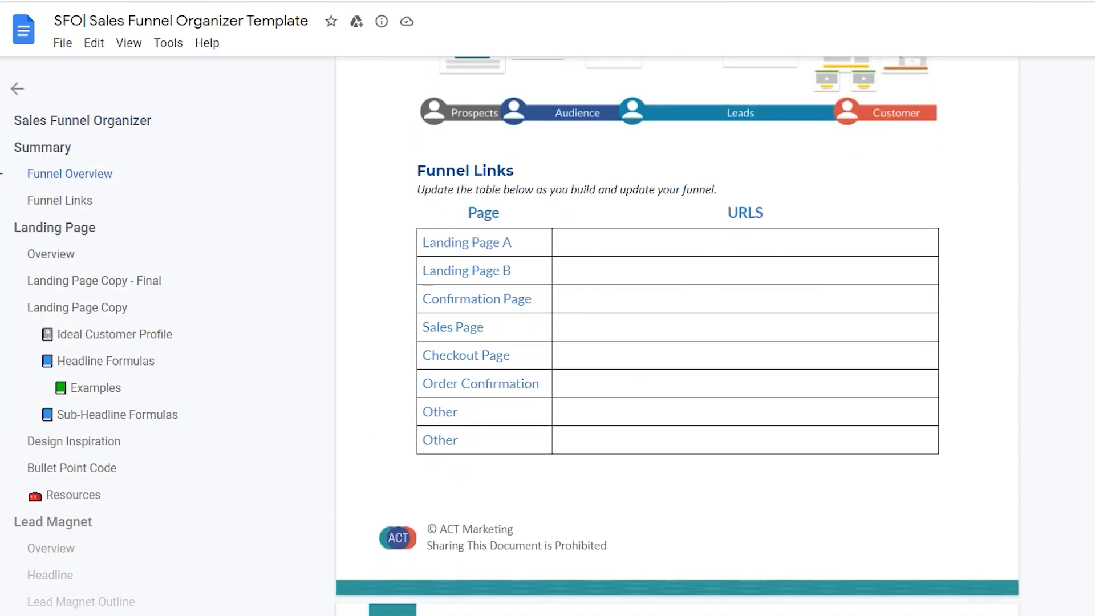
scroll(677, 336, "down", 18)
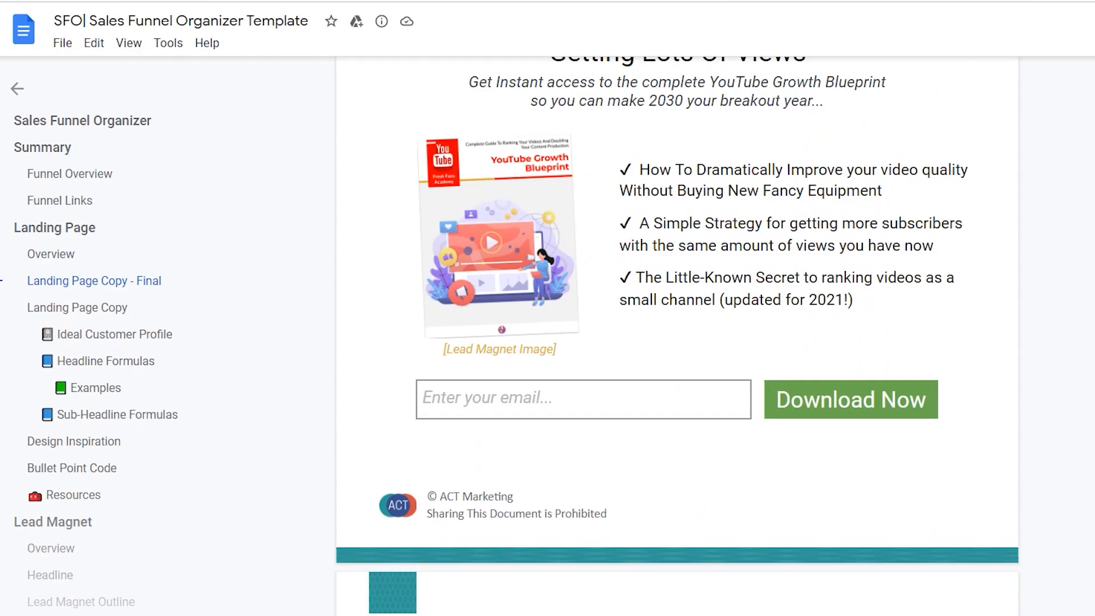
scroll(678, 336, "down", 16)
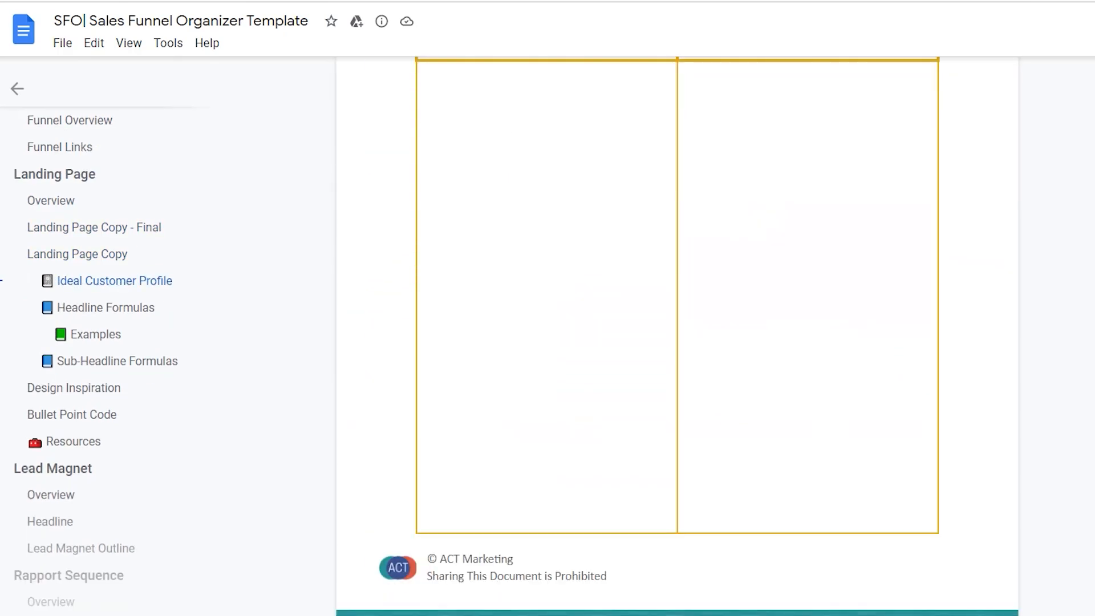
scroll(678, 336, "down", 12)
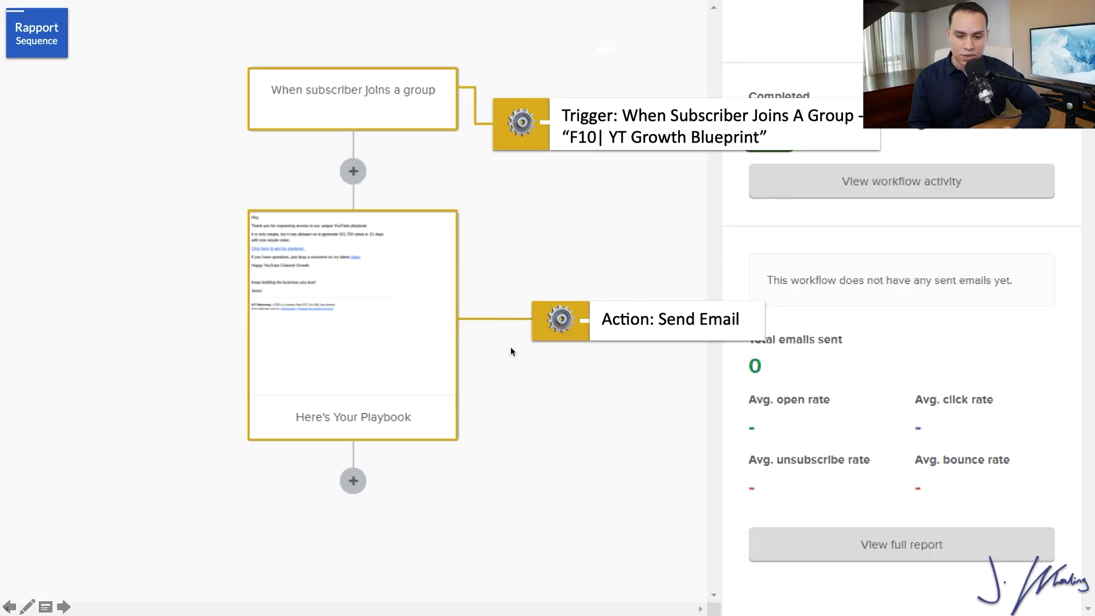
Step: Add a 1-day delay below the "Here's Your Playbook" email in the workflow and save it
left_click(355, 480)
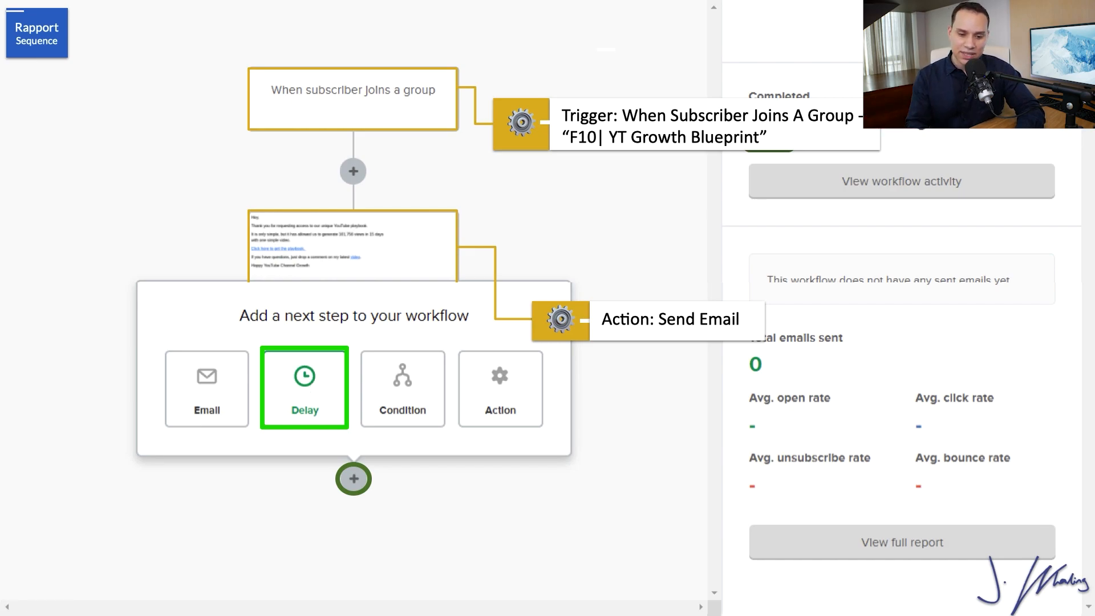
left_click(313, 385)
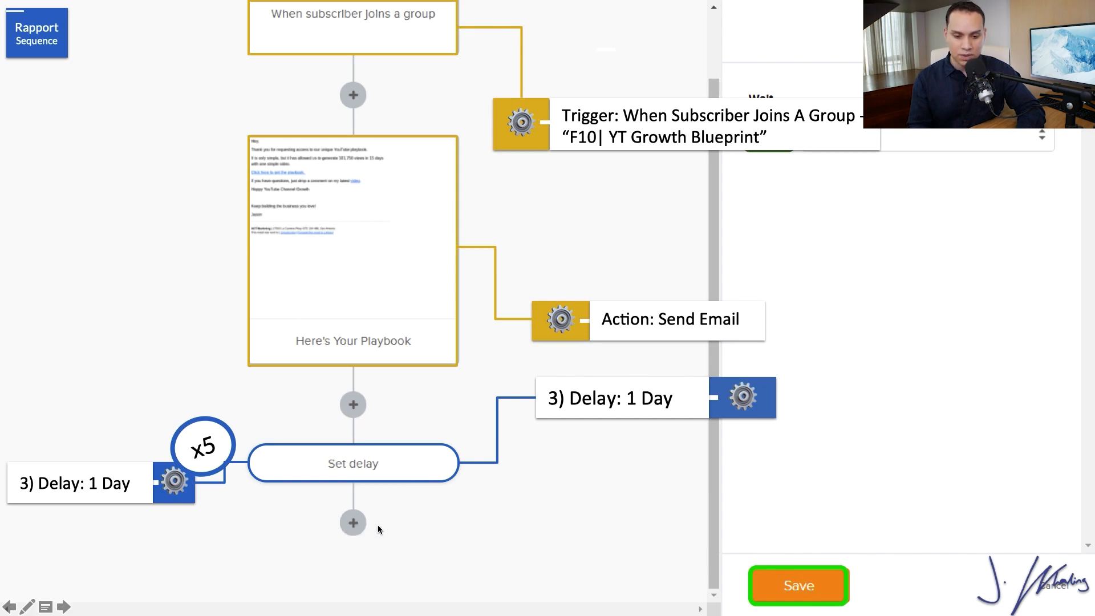
left_click(790, 577)
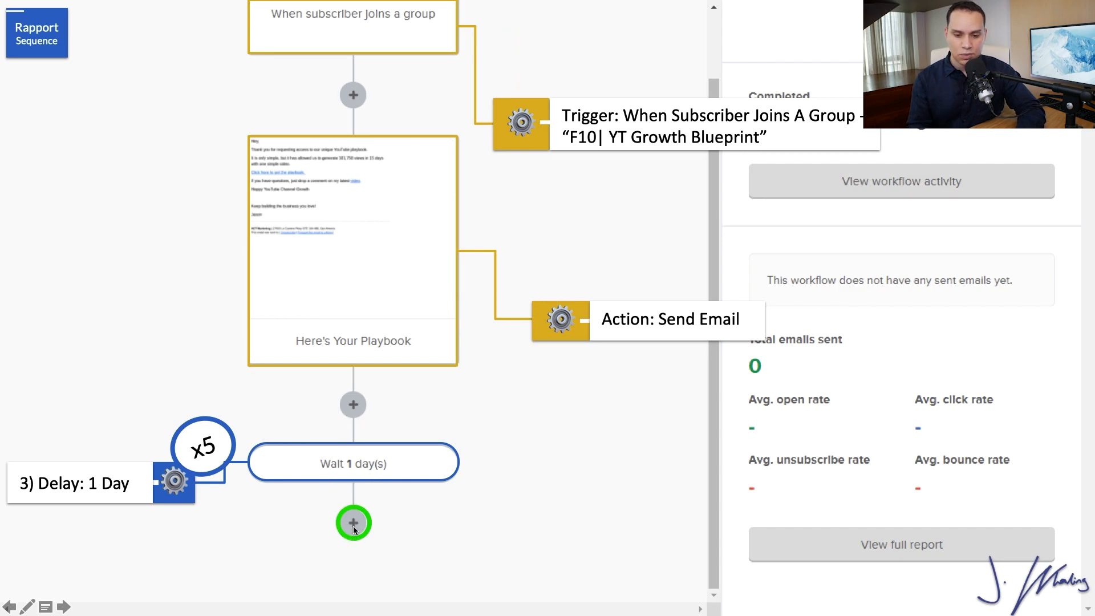
Step: Add an email step to the workflow directly below the 1-day delay
left_click(354, 524)
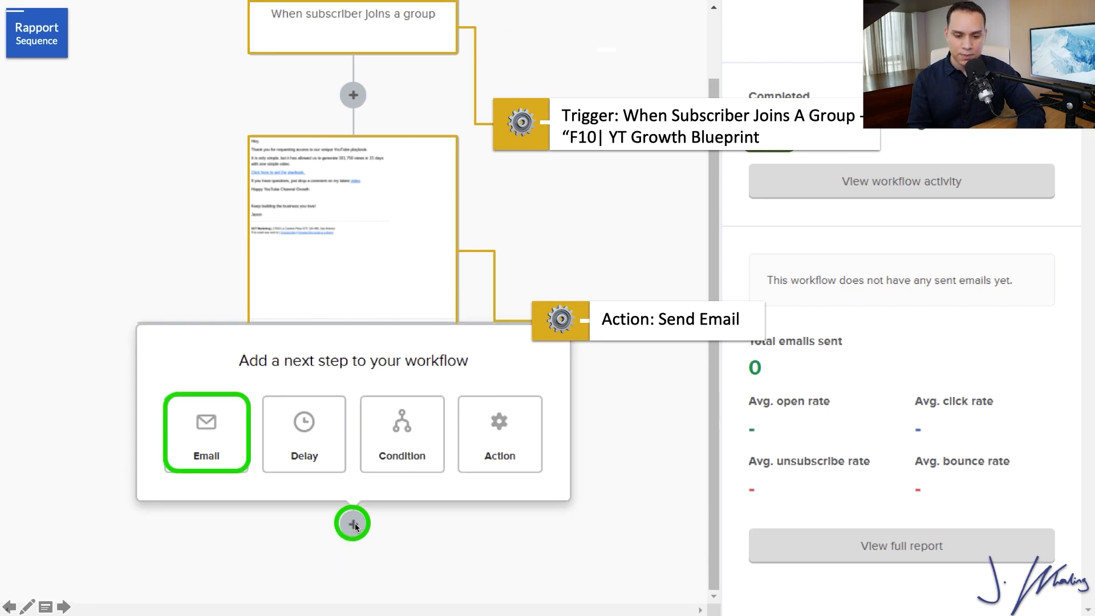
left_click(203, 441)
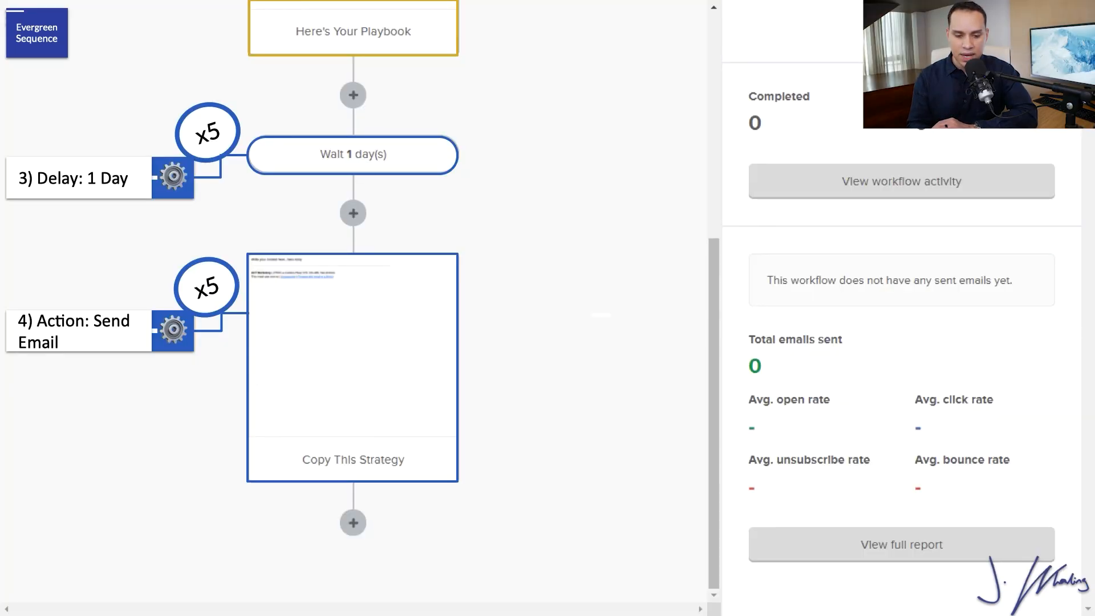
Step: Add a 1-day delay below the "Copy This Strategy" email in the workflow and save it
left_click(353, 527)
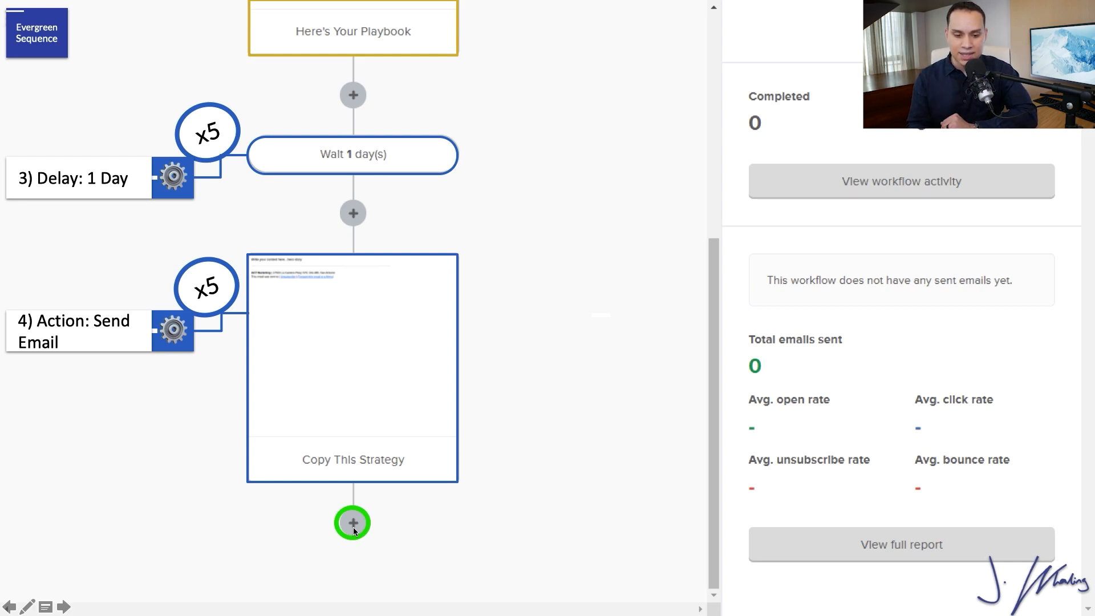
left_click(354, 527)
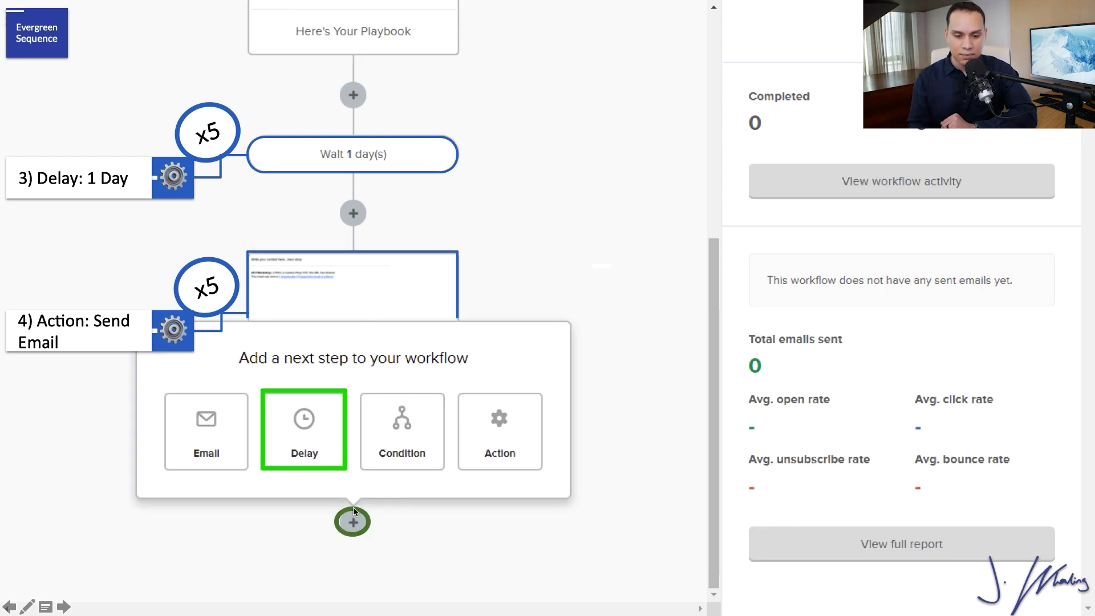
left_click(315, 432)
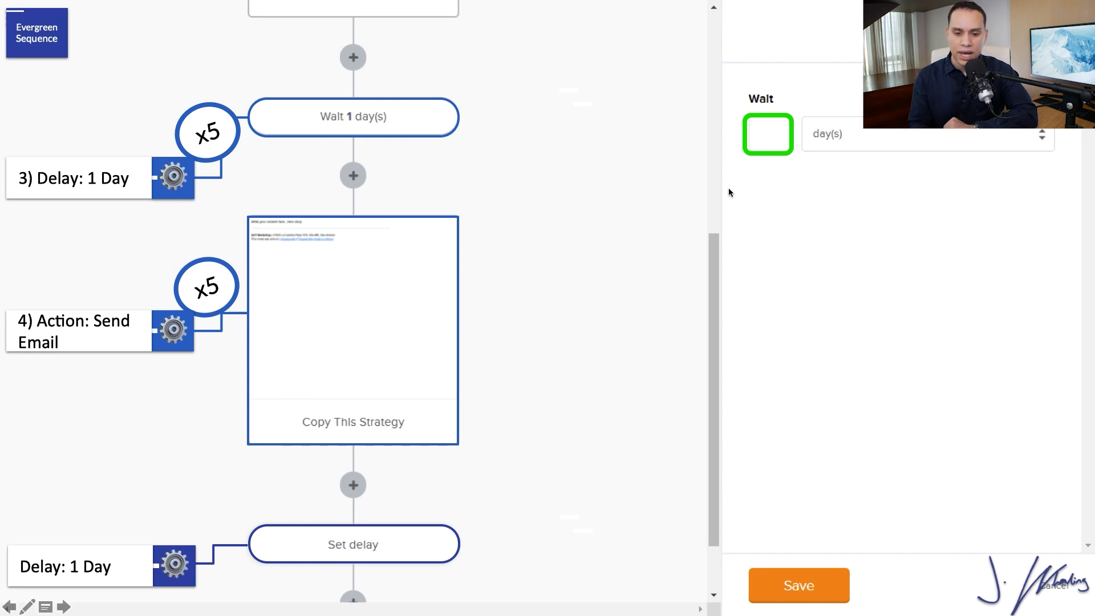
left_click(774, 150)
type("1")
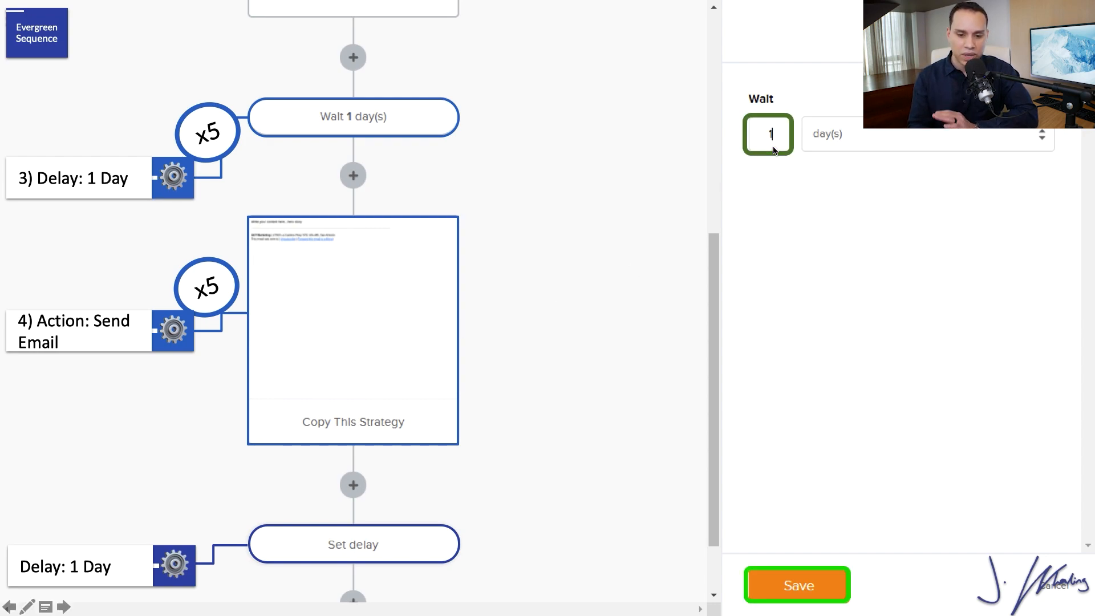
left_click(831, 587)
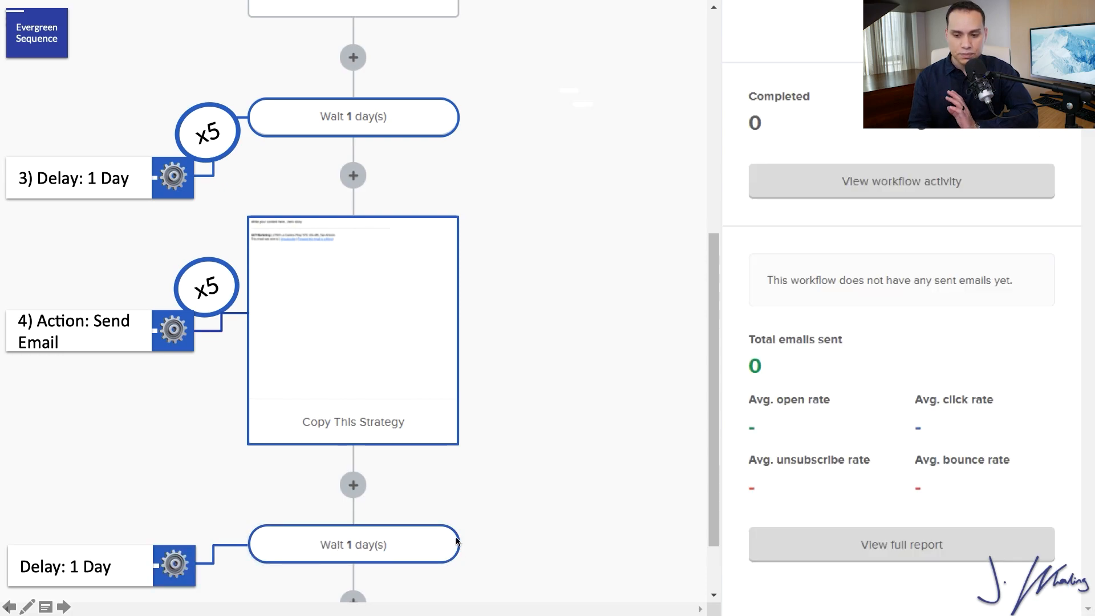
Step: Add an action step below the last delay, set it to "Copy to group", and bring up the subscriber group choices
left_click(352, 597)
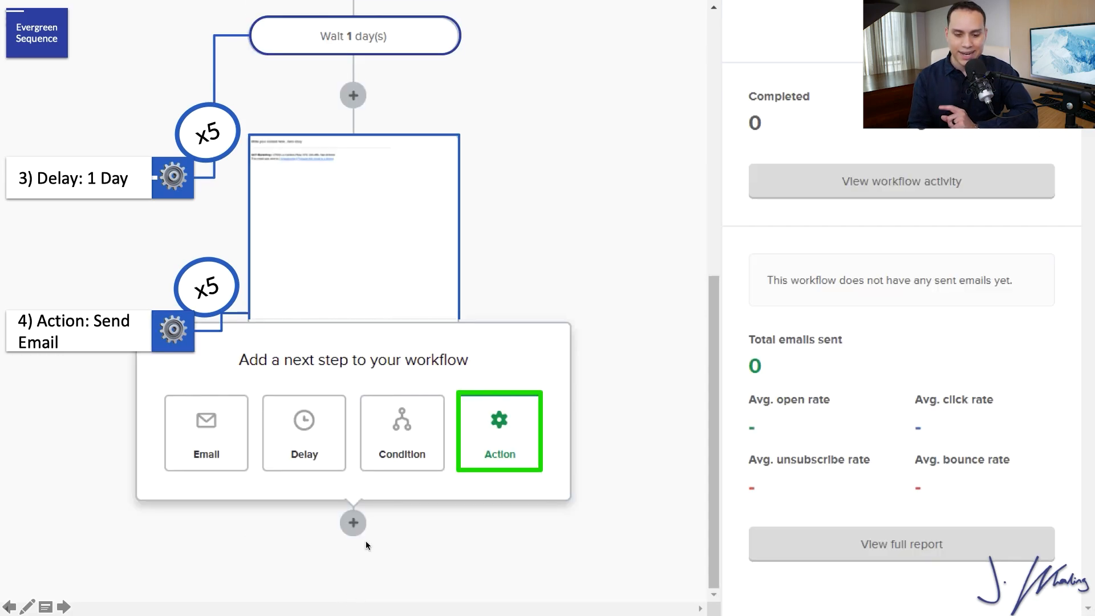
left_click(508, 434)
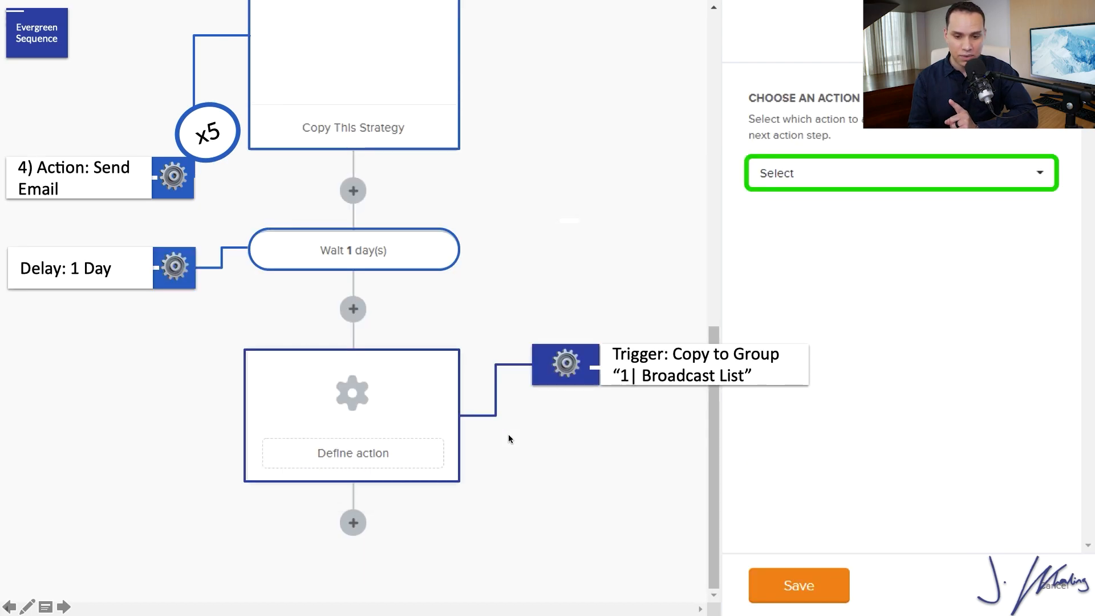
left_click(956, 174)
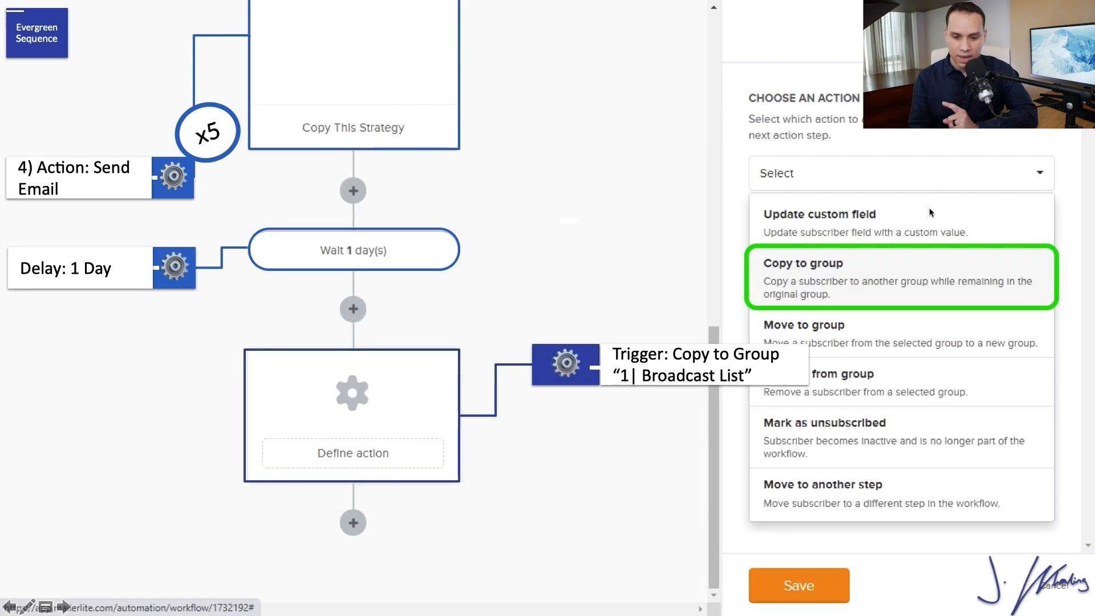
left_click(956, 278)
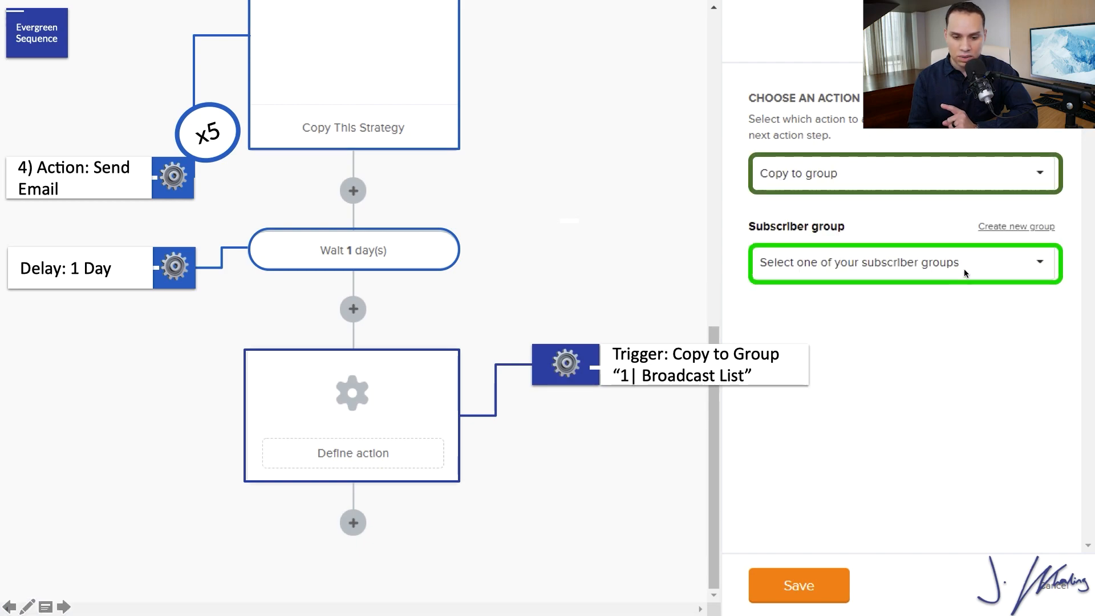
left_click(964, 269)
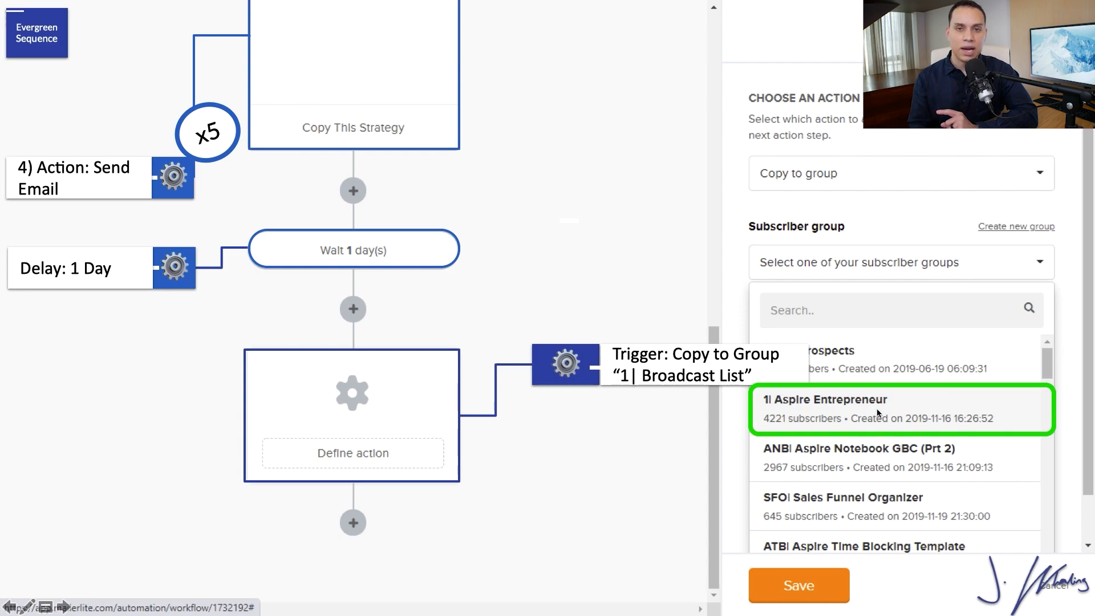